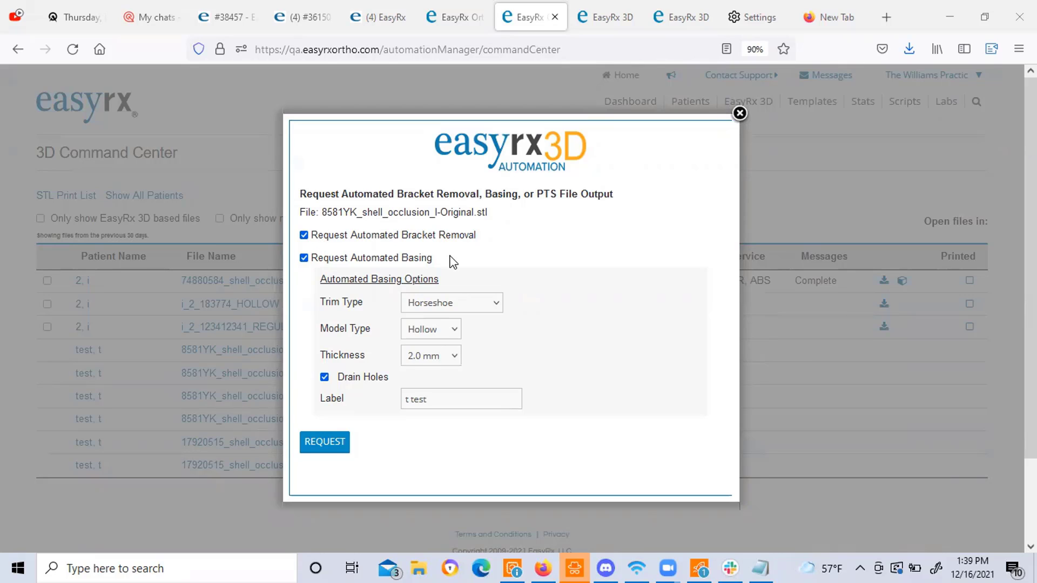
Check the case prescription, then reopen the automated basing request for the lower original file.
{"action": "left_click", "coordinate": [740, 114]}
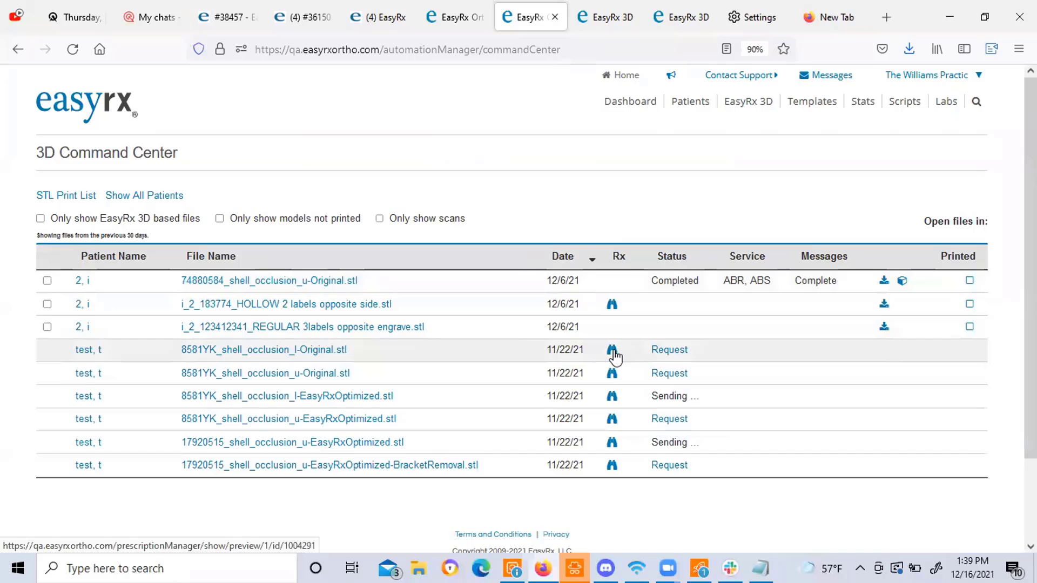
{"action": "left_click", "coordinate": [613, 351]}
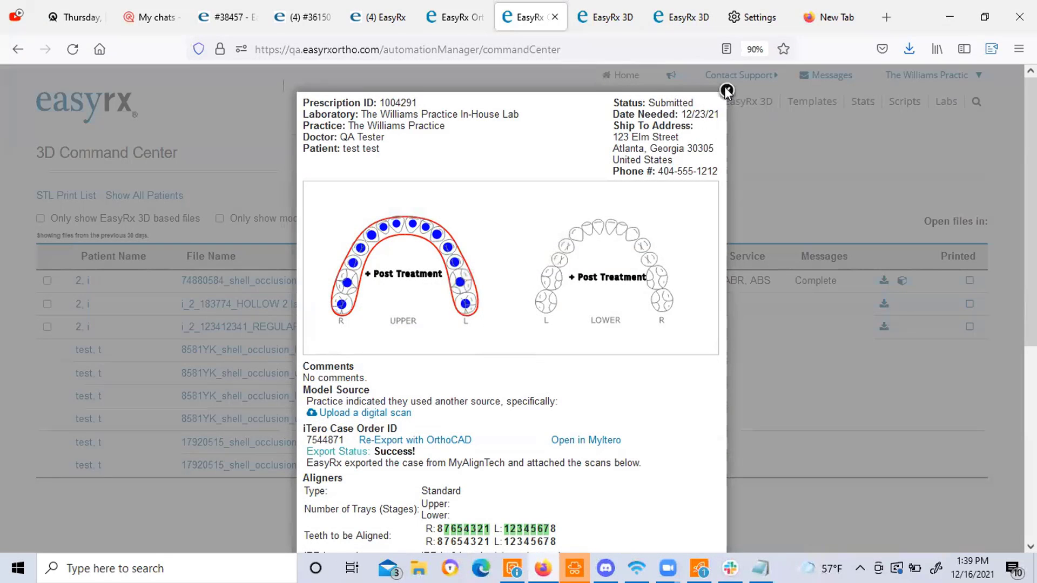
{"action": "left_click", "coordinate": [726, 91]}
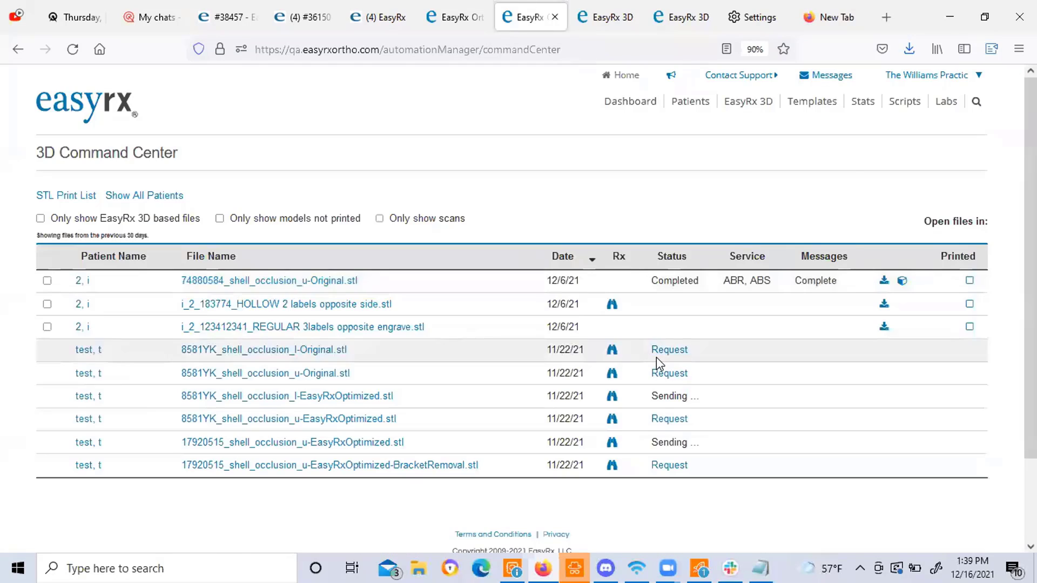
{"action": "mouse_move", "coordinate": [742, 111]}
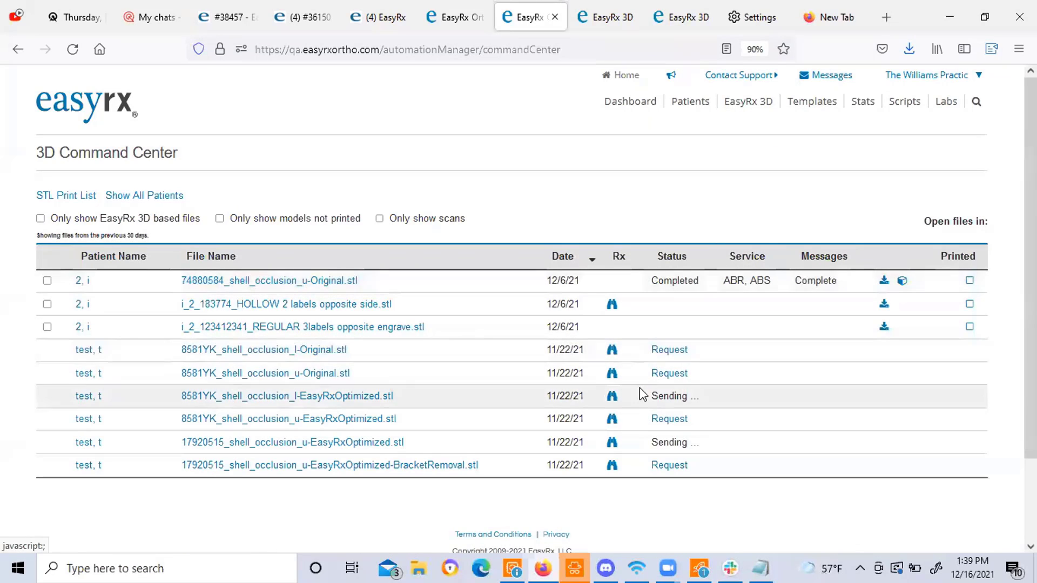
{"action": "left_click", "coordinate": [669, 349]}
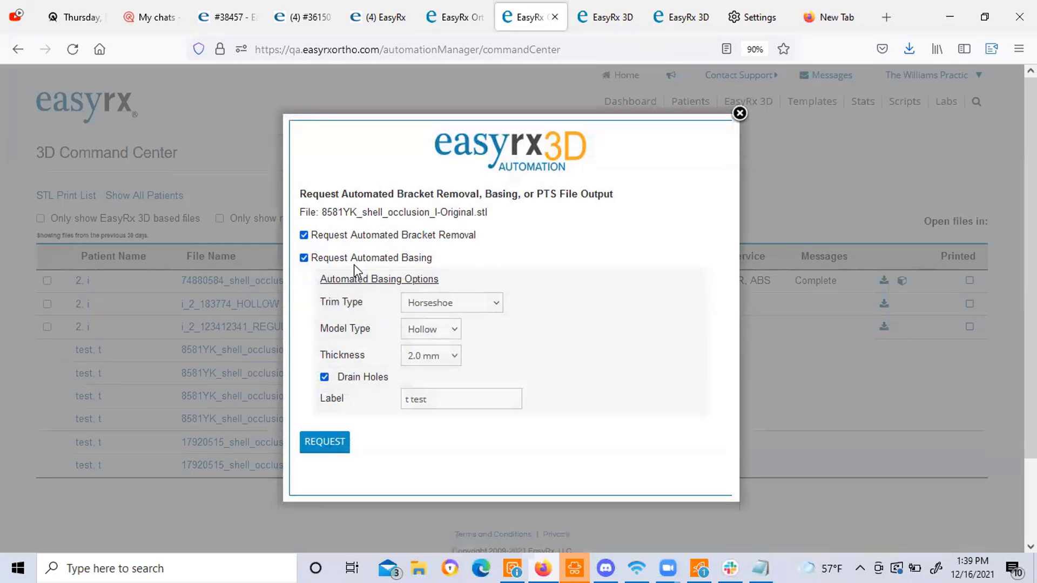
Set the trim type to Minimal Trimming, keeping Hollow model type and 2.0 mm thickness.
{"action": "left_click", "coordinate": [441, 306]}
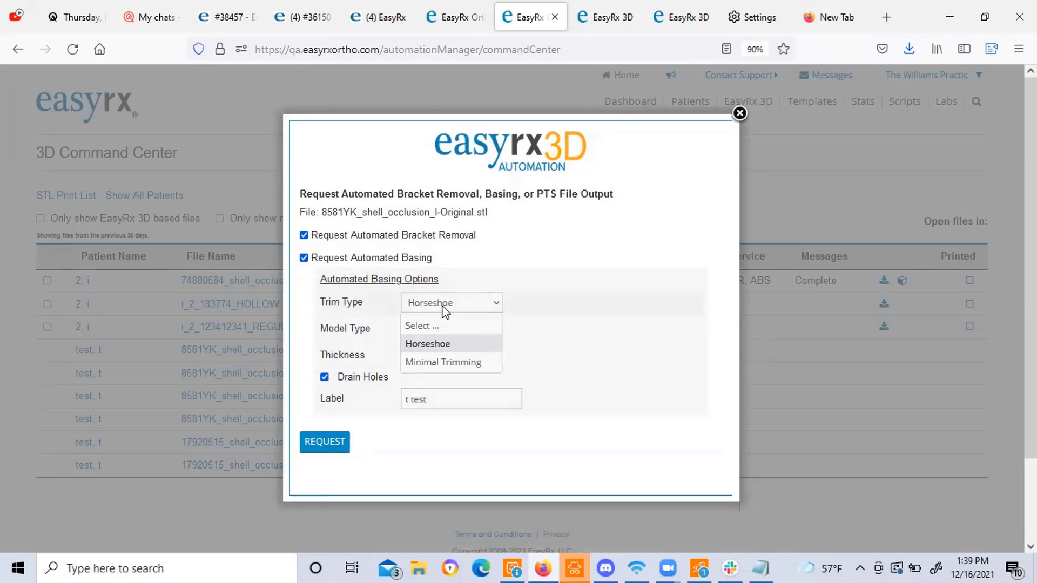
{"action": "left_click", "coordinate": [424, 363]}
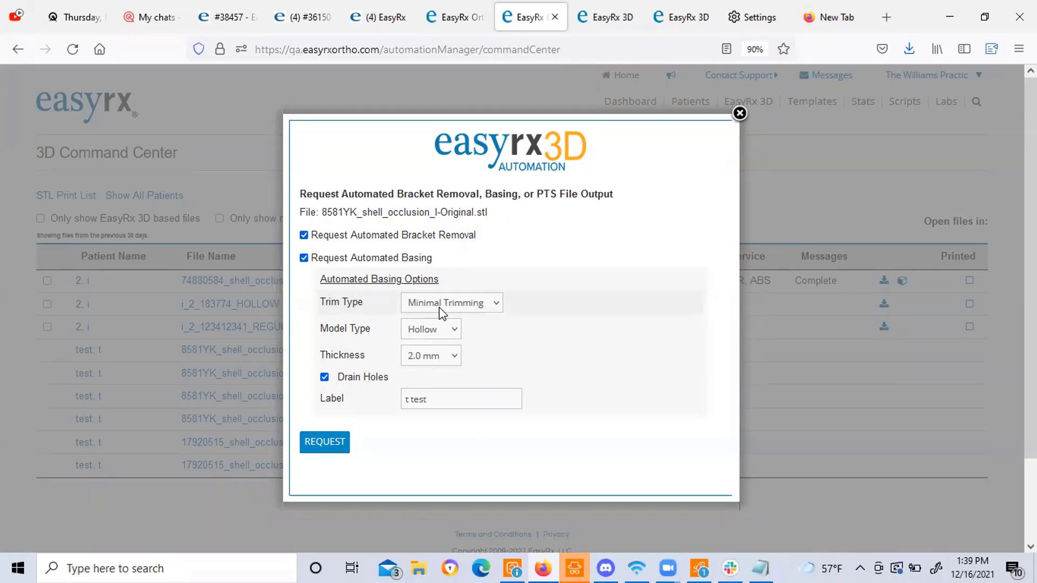
{"action": "left_click", "coordinate": [435, 313]}
{"action": "left_click", "coordinate": [422, 344]}
{"action": "left_click", "coordinate": [414, 309]}
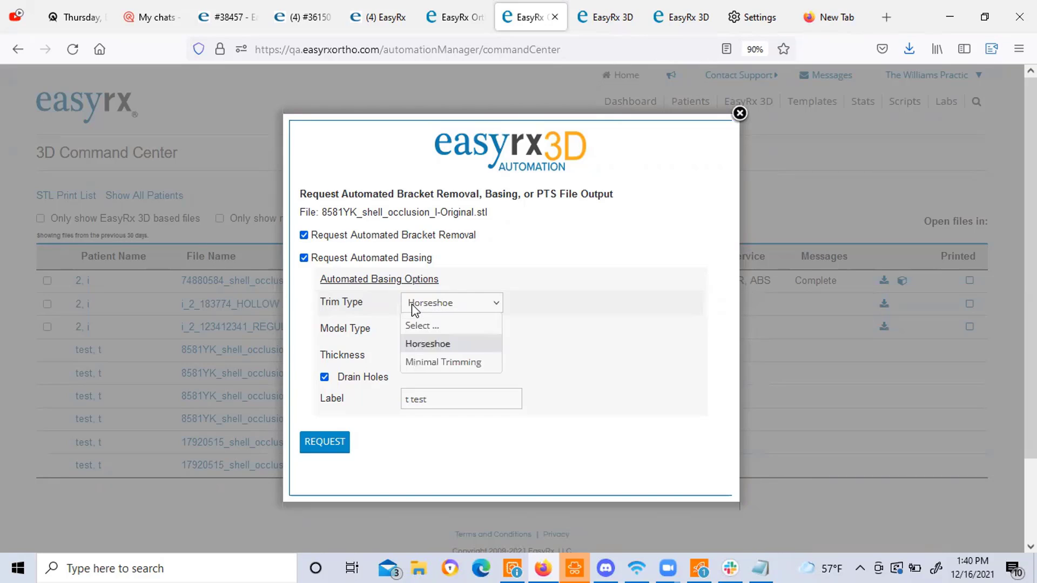
{"action": "left_click", "coordinate": [436, 370]}
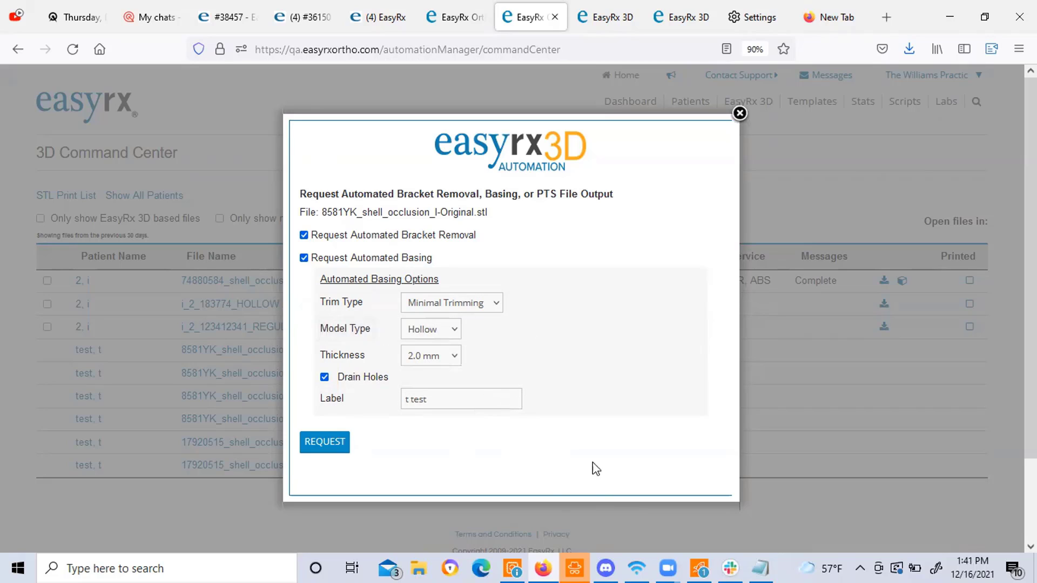
{"action": "left_click", "coordinate": [337, 444]}
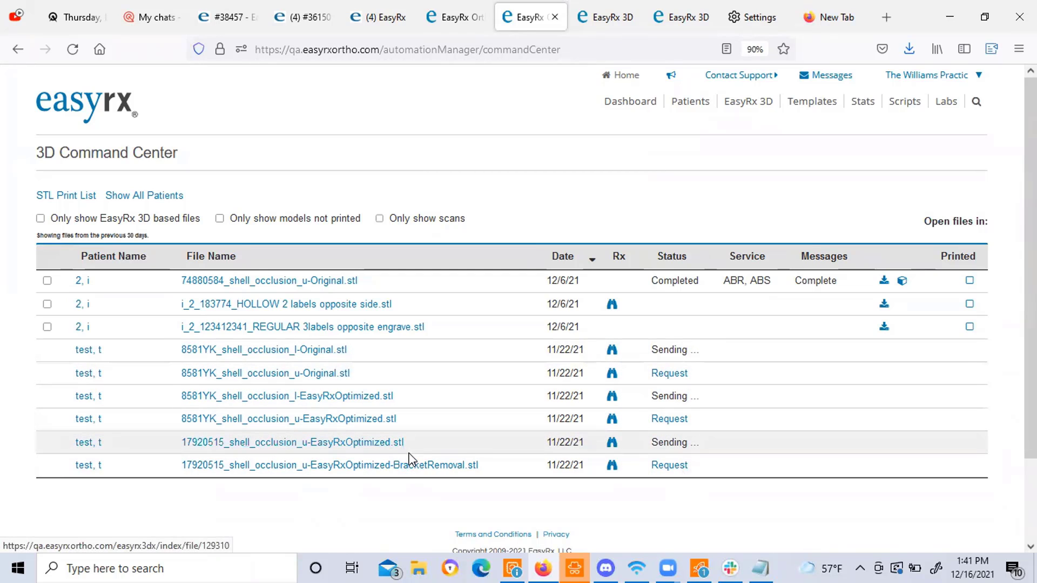
{"action": "left_click", "coordinate": [77, 48]}
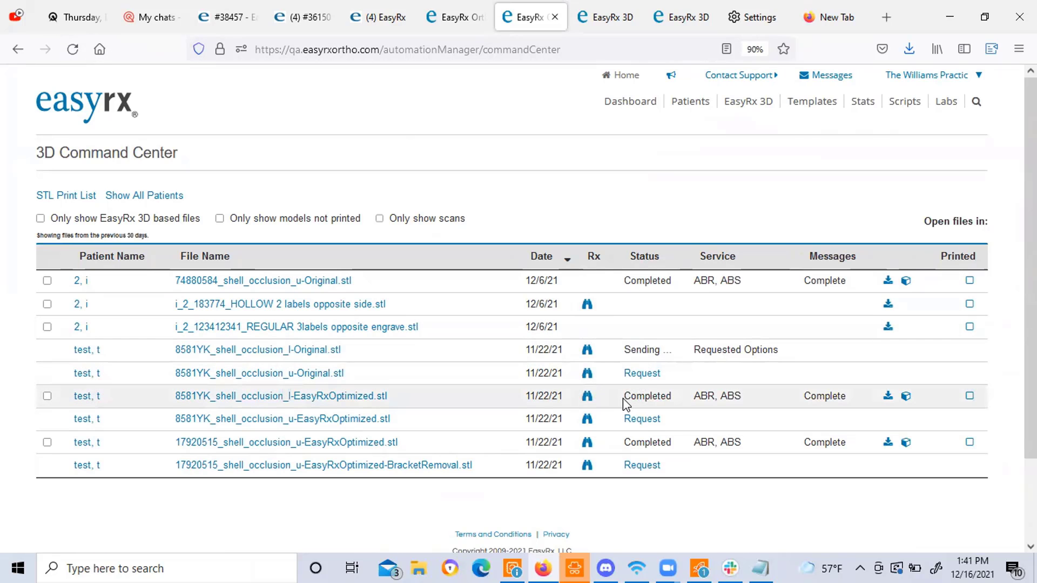
{"action": "left_click_drag", "start_coordinate": [624, 396], "coordinate": [673, 397]}
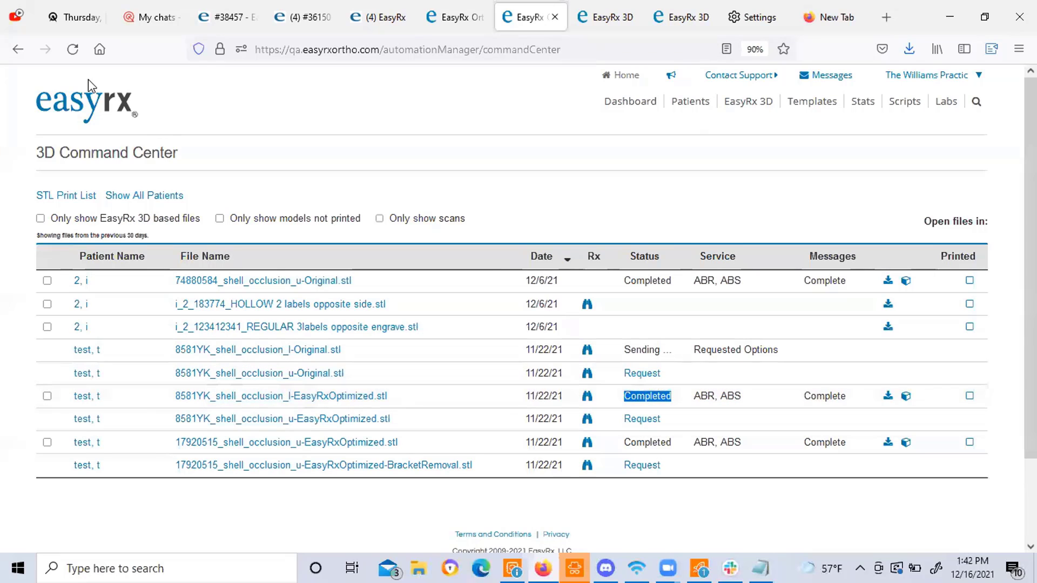
{"action": "left_click", "coordinate": [76, 53]}
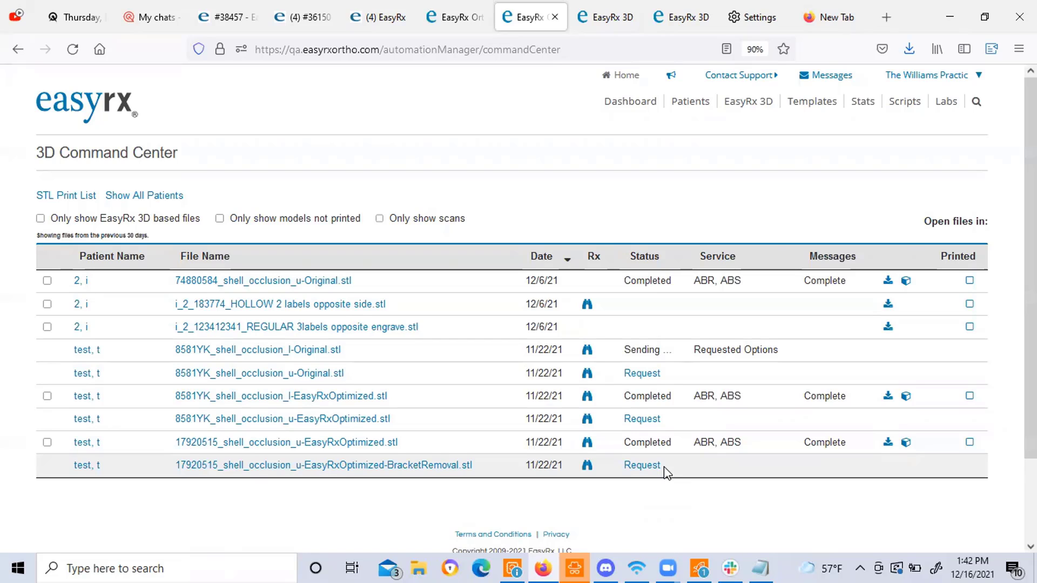
{"action": "mouse_move", "coordinate": [708, 451]}
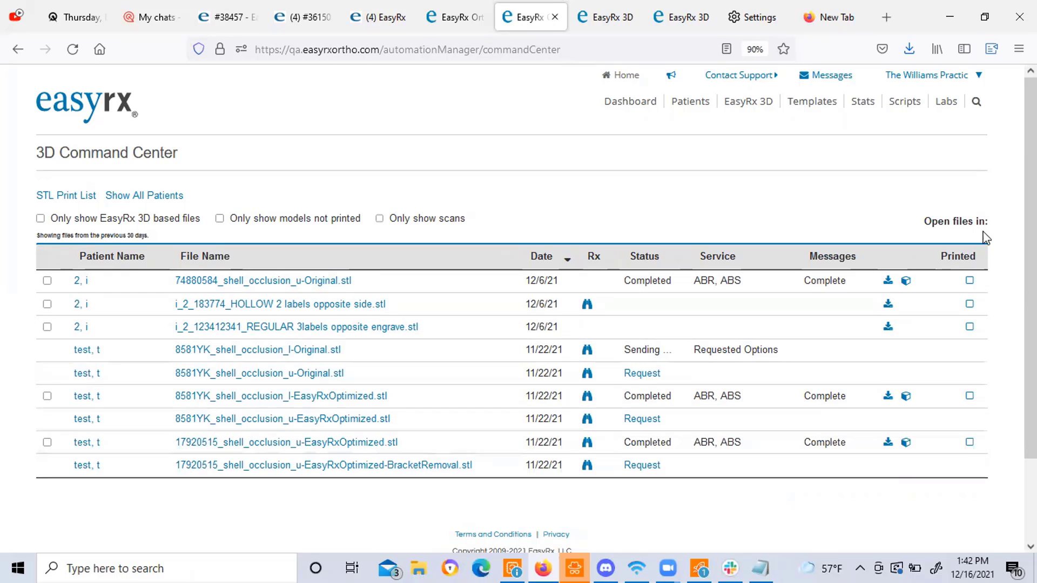
{"action": "left_click", "coordinate": [77, 200]}
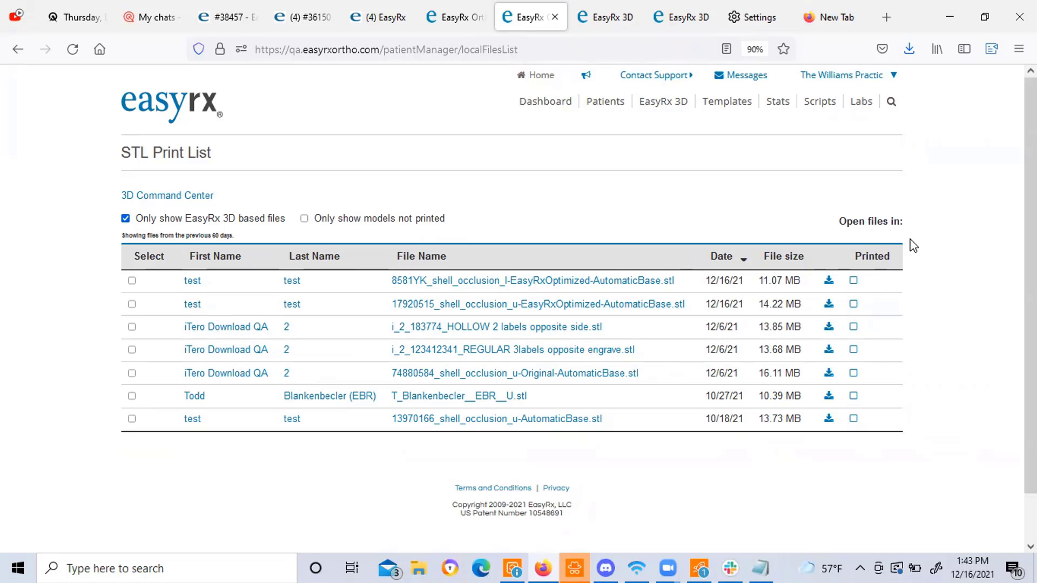
{"action": "left_click", "coordinate": [152, 197]}
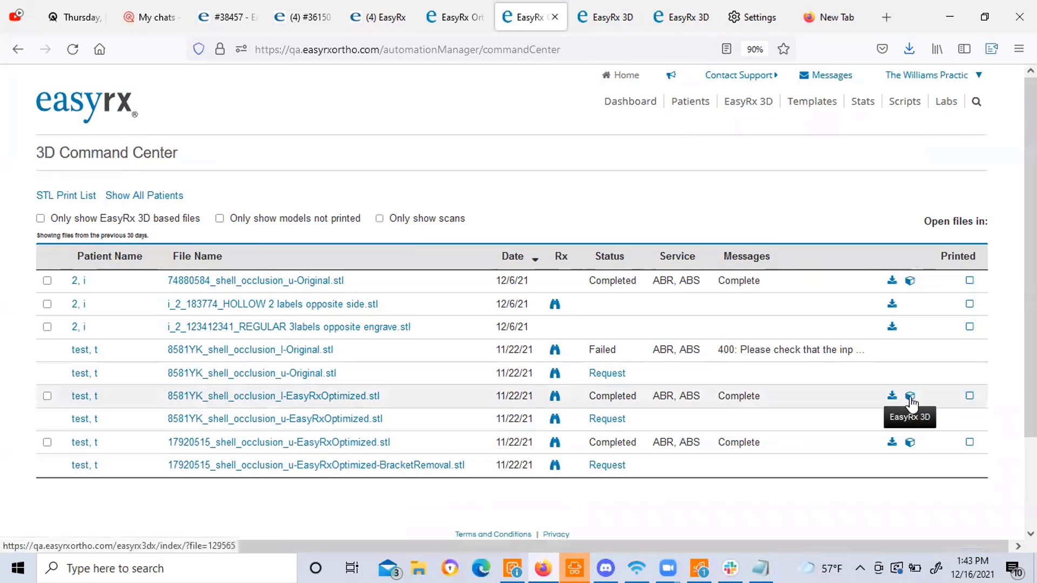
{"action": "left_click", "coordinate": [911, 444]}
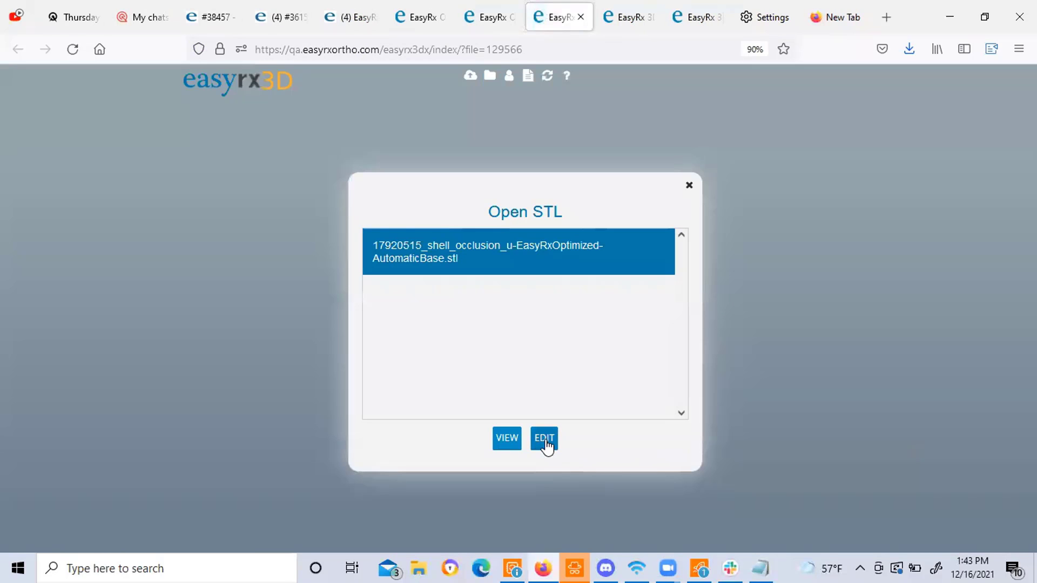
{"action": "left_click", "coordinate": [545, 440]}
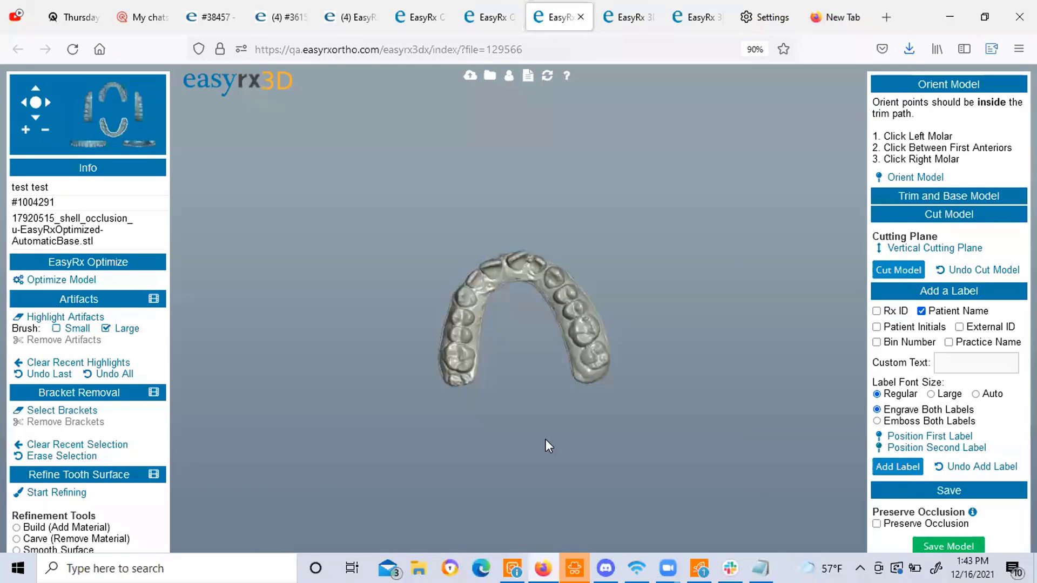
{"action": "left_click", "coordinate": [25, 129]}
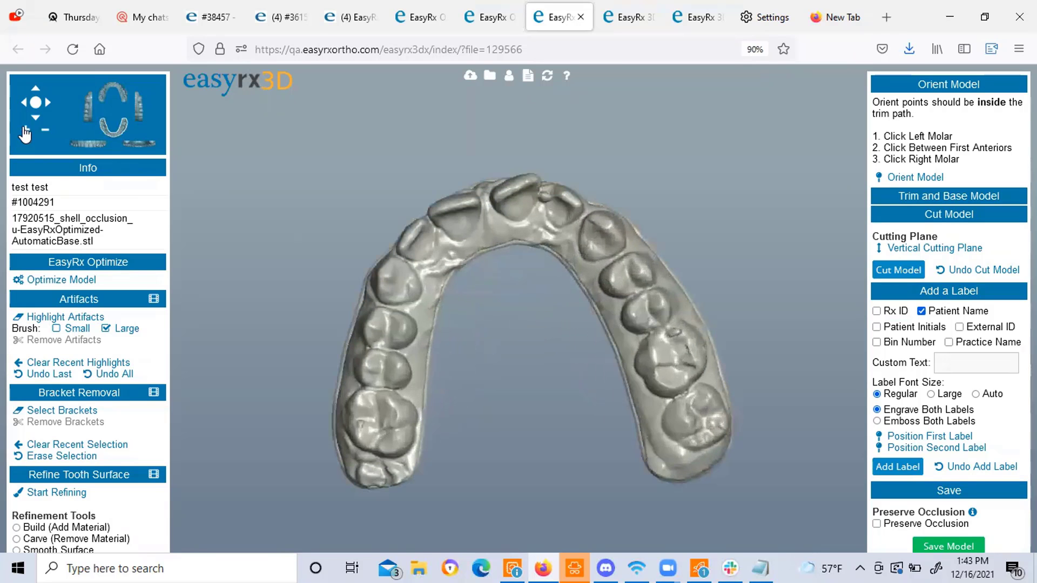
{"action": "left_click_drag", "start_coordinate": [411, 288], "coordinate": [239, 387]}
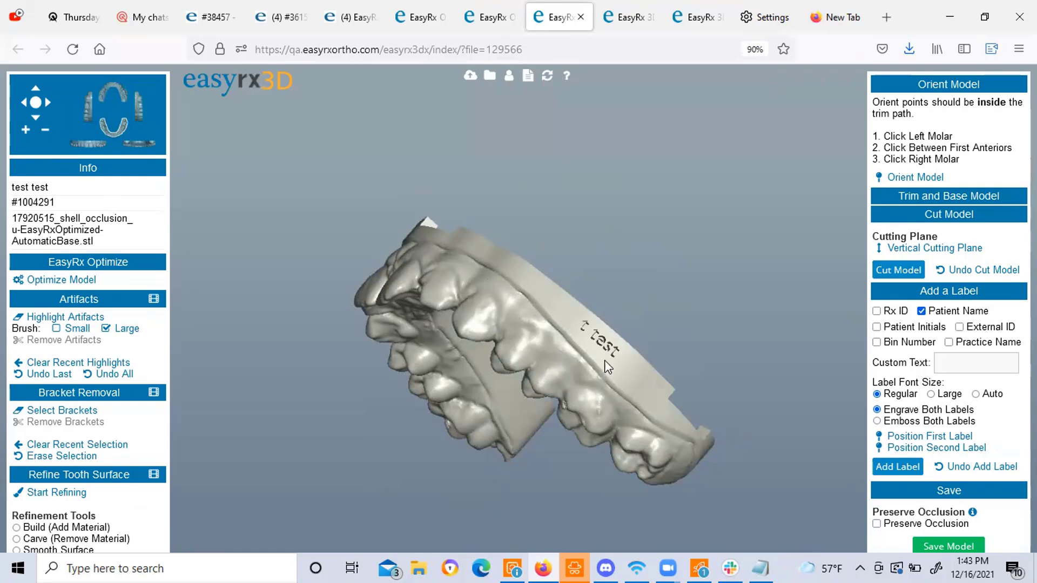
{"action": "left_click_drag", "start_coordinate": [604, 361], "coordinate": [639, 310]}
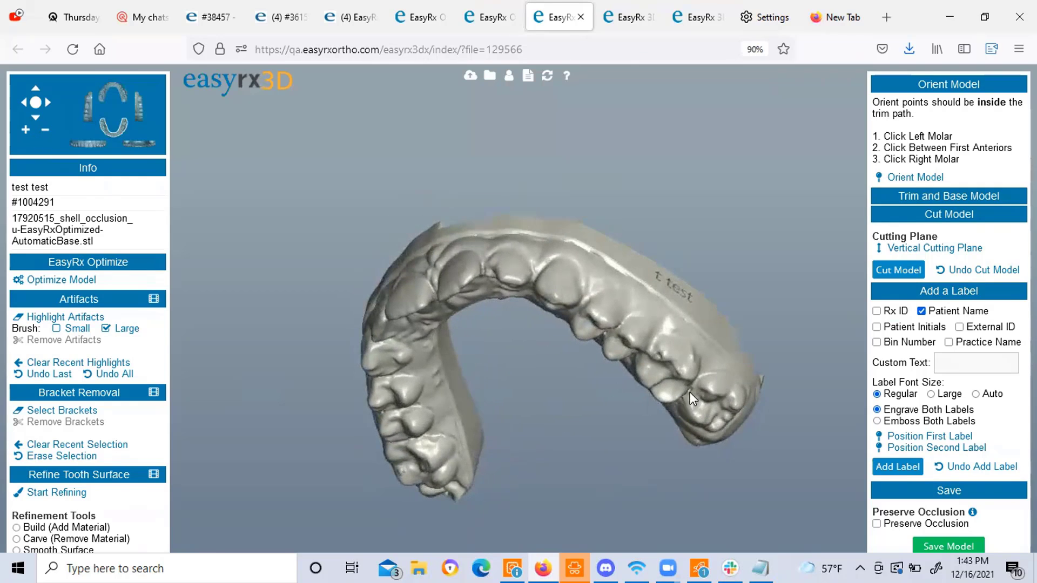
{"action": "left_click_drag", "start_coordinate": [688, 392], "coordinate": [439, 224]}
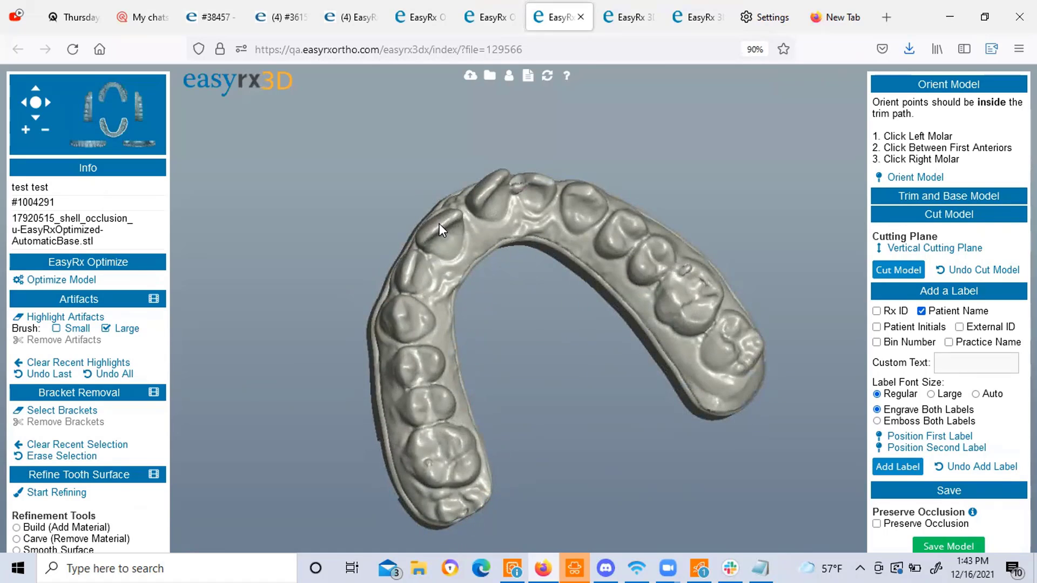
{"action": "left_click_drag", "start_coordinate": [611, 255], "coordinate": [593, 335]}
{"action": "left_click_drag", "start_coordinate": [488, 241], "coordinate": [497, 209]}
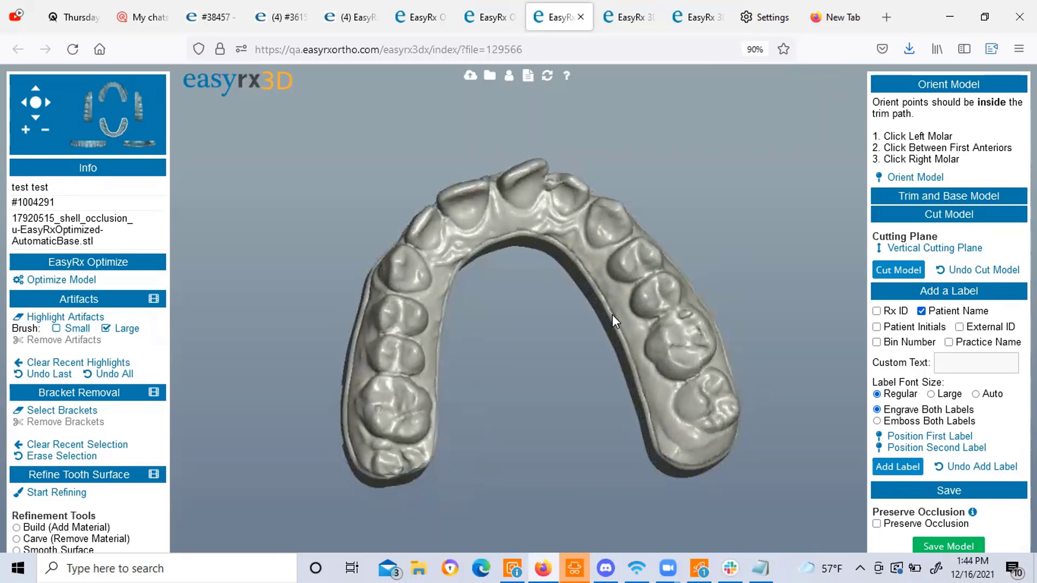
{"action": "left_click_drag", "start_coordinate": [613, 315], "coordinate": [474, 440]}
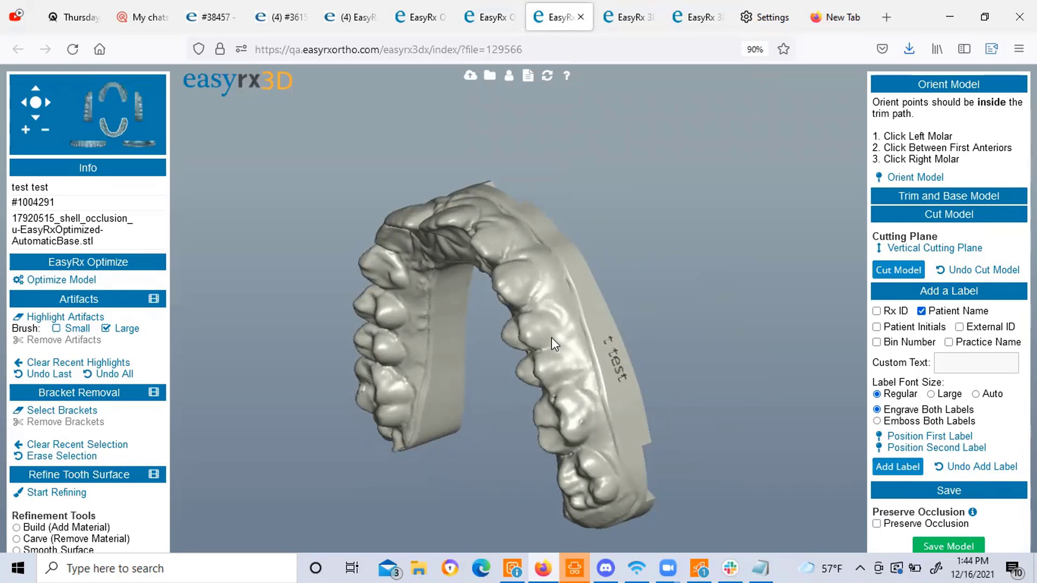
{"action": "left_click_drag", "start_coordinate": [552, 387], "coordinate": [708, 287]}
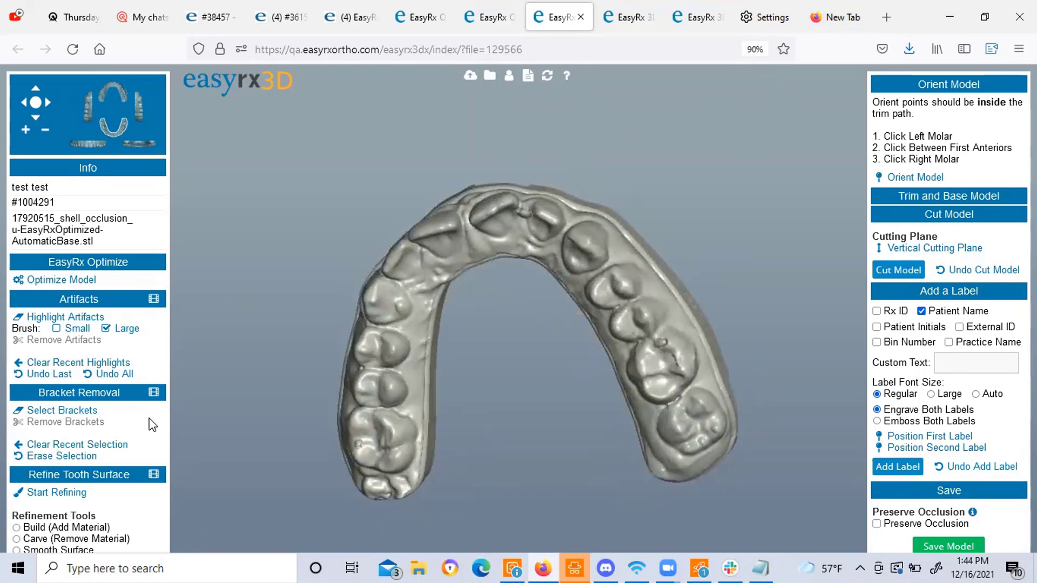
{"action": "scroll", "coordinate": [153, 378], "scroll_direction": "down", "scroll_amount": 3}
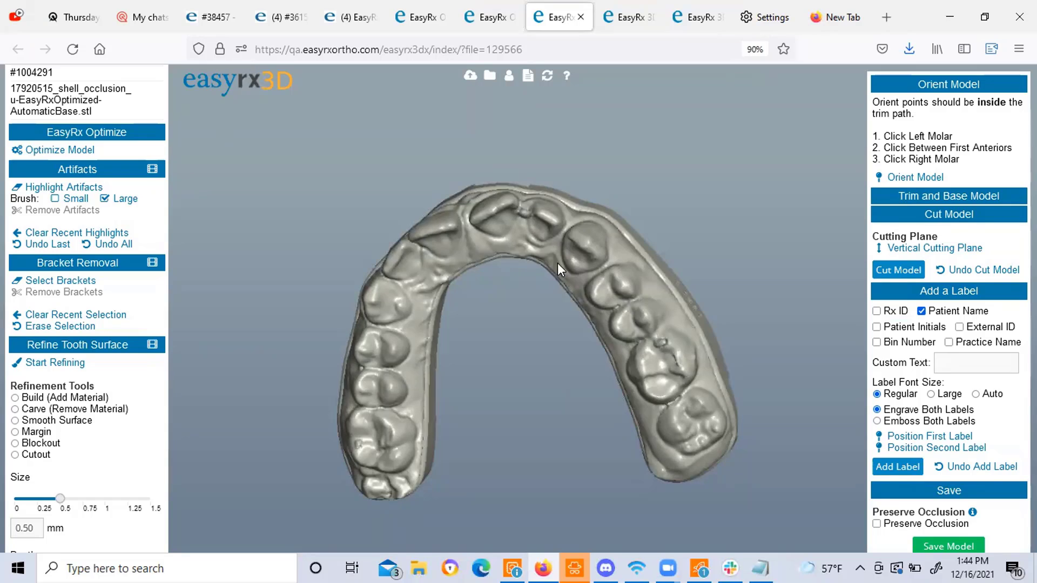
{"action": "left_click_drag", "start_coordinate": [557, 264], "coordinate": [614, 283]}
{"action": "left_click_drag", "start_coordinate": [510, 234], "coordinate": [524, 215]}
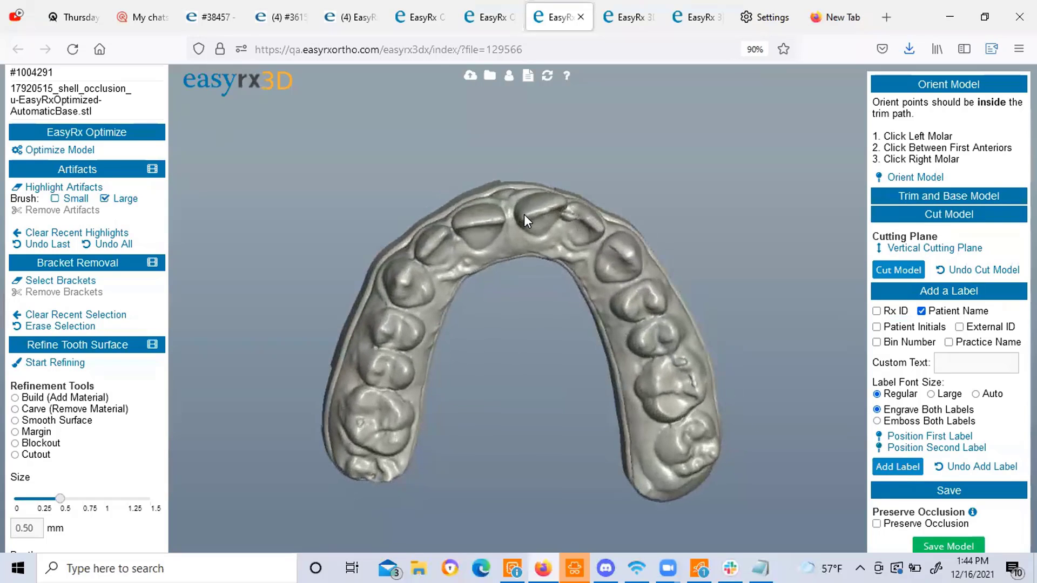
Orient the model with three points, placing the right molar point first.
{"action": "left_click", "coordinate": [907, 178]}
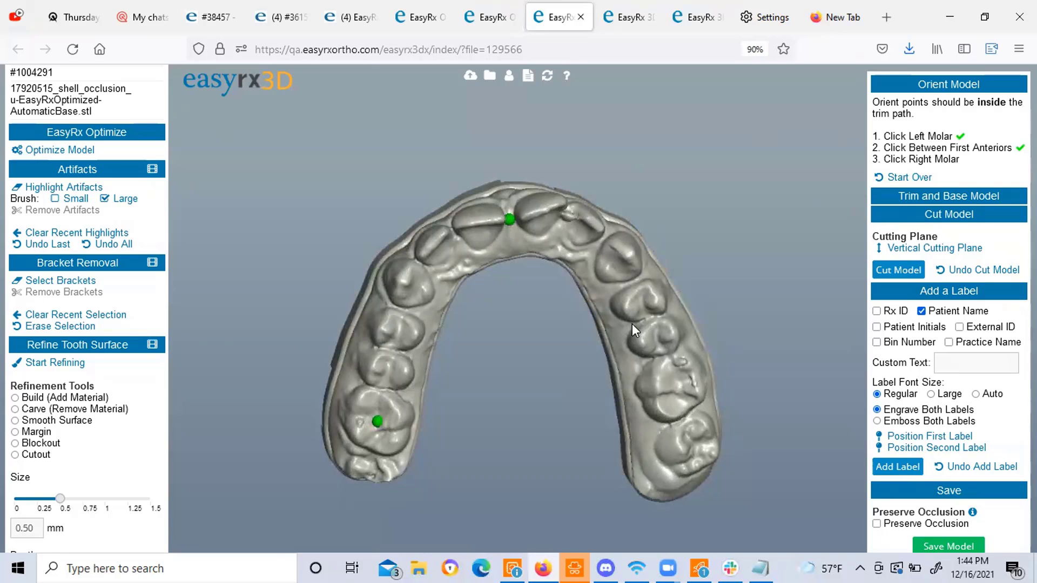
{"action": "left_click", "coordinate": [692, 440]}
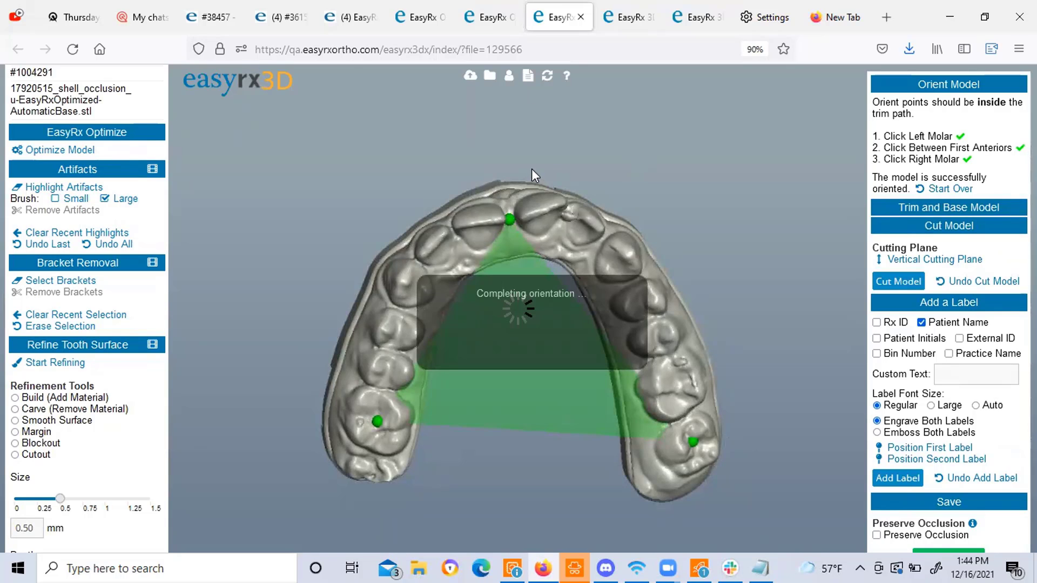
{"action": "left_click_drag", "start_coordinate": [455, 269], "coordinate": [572, 299]}
Zoom in three steps and turn the arch from a top view to its side.
{"action": "scroll", "coordinate": [160, 157], "scroll_direction": "up", "scroll_amount": 4}
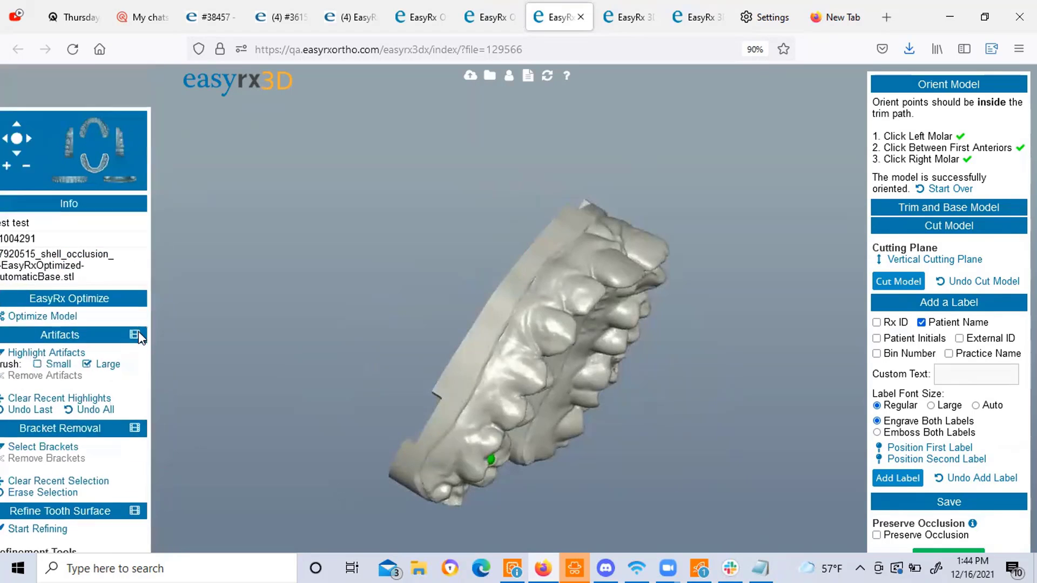
{"action": "left_click", "coordinate": [6, 182]}
{"action": "left_click", "coordinate": [6, 181]}
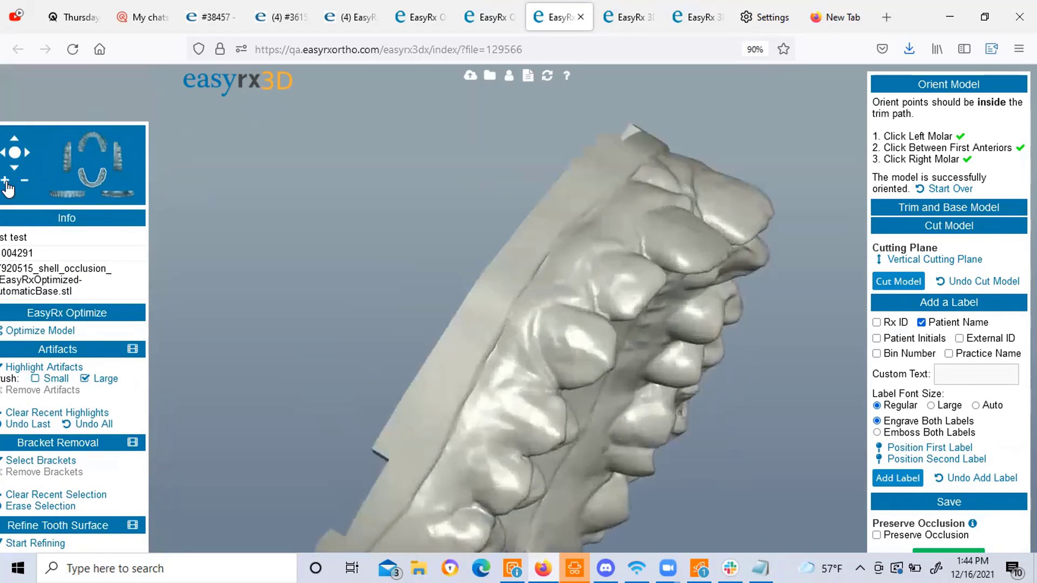
{"action": "left_click", "coordinate": [6, 182]}
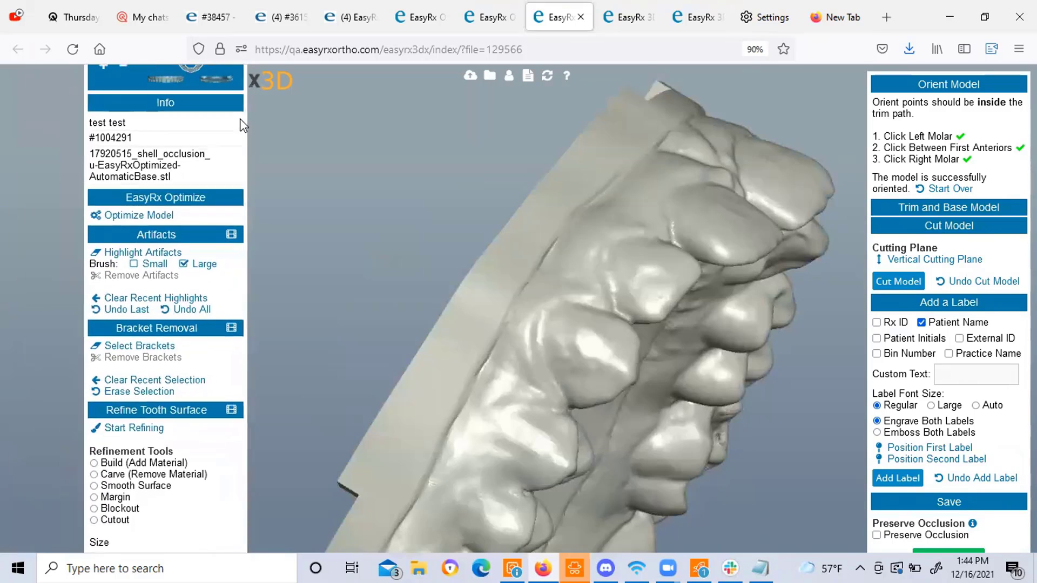
{"action": "mouse_move", "coordinate": [484, 434]}
{"action": "left_mouse_down"}
{"action": "mouse_move", "coordinate": [503, 381]}
{"action": "mouse_move", "coordinate": [401, 446]}
{"action": "mouse_move", "coordinate": [507, 380]}
{"action": "mouse_move", "coordinate": [425, 403]}
{"action": "left_mouse_up"}
{"action": "left_click", "coordinate": [171, 425]}
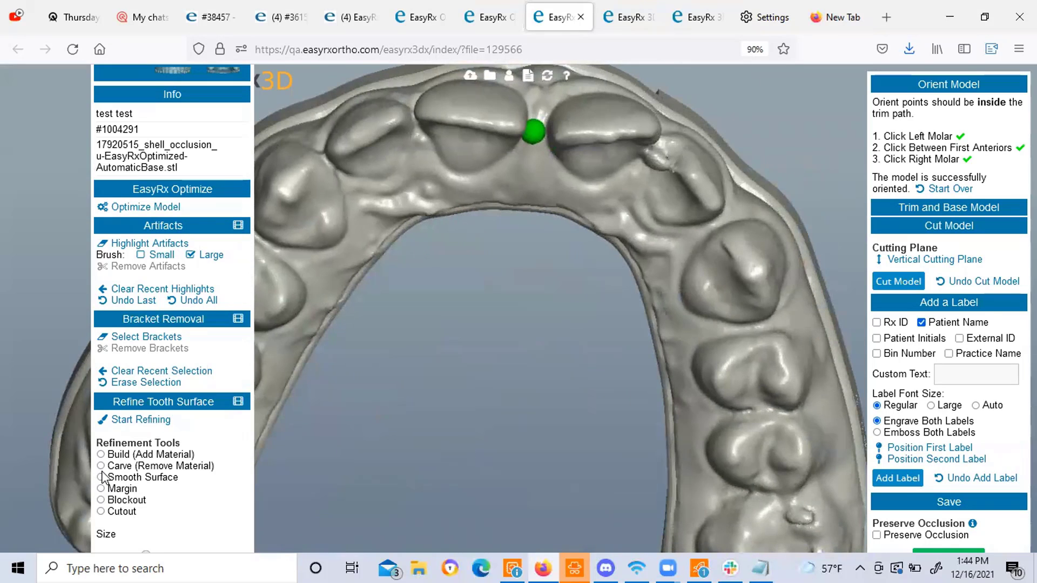
{"action": "left_click_drag", "start_coordinate": [635, 343], "coordinate": [389, 297]}
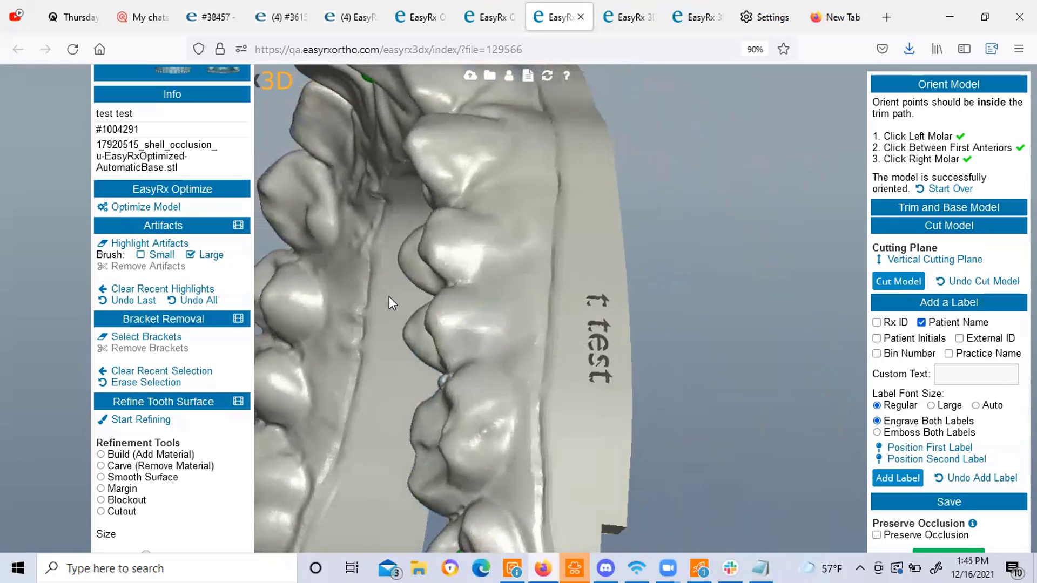
Paint around the bracket on an upper tooth, tidy with Erase Selection, and remove the bracket.
{"action": "left_click", "coordinate": [135, 339]}
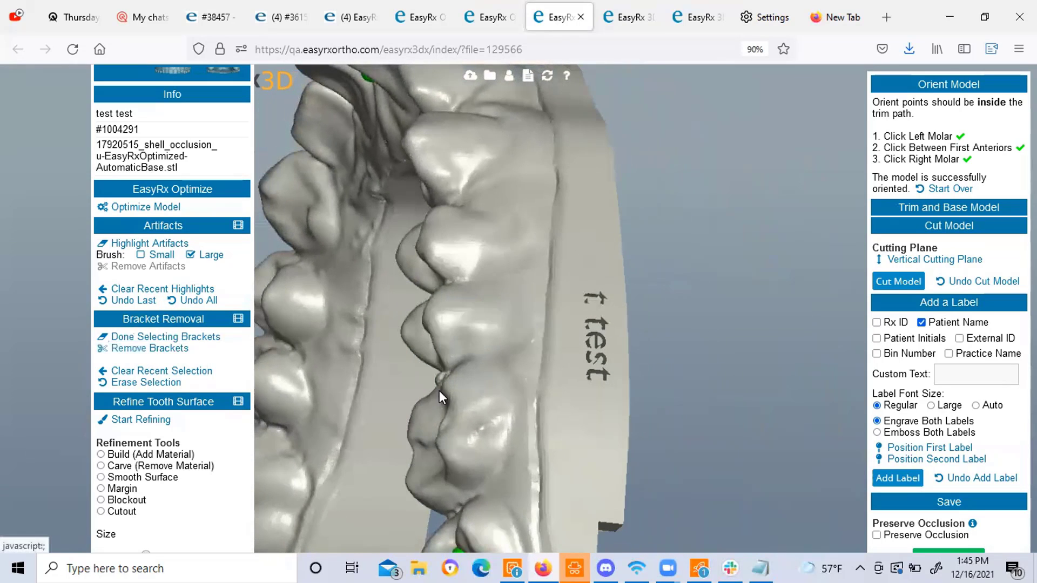
{"action": "left_click", "coordinate": [468, 416]}
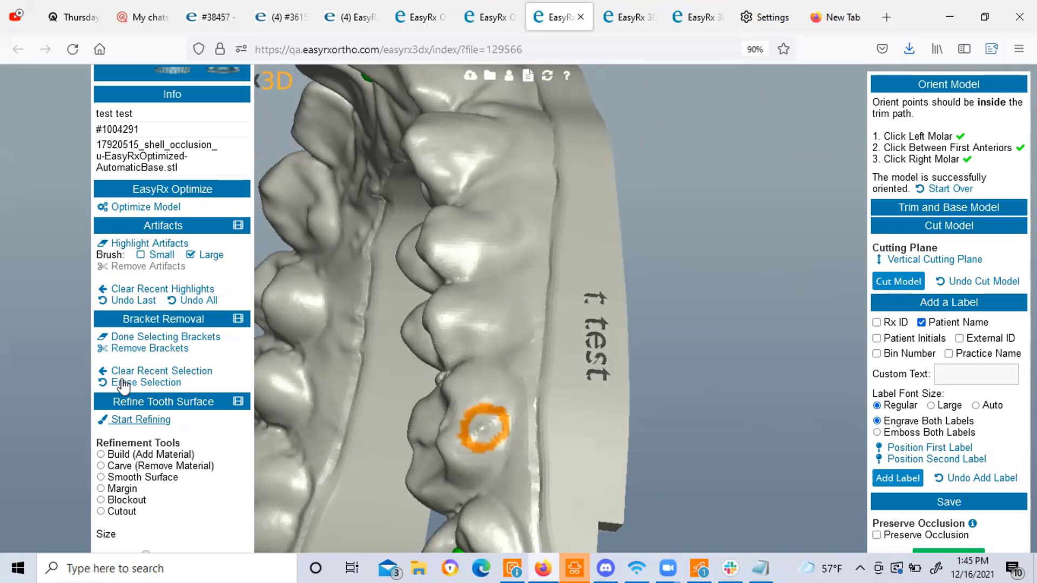
{"action": "left_click", "coordinate": [151, 350]}
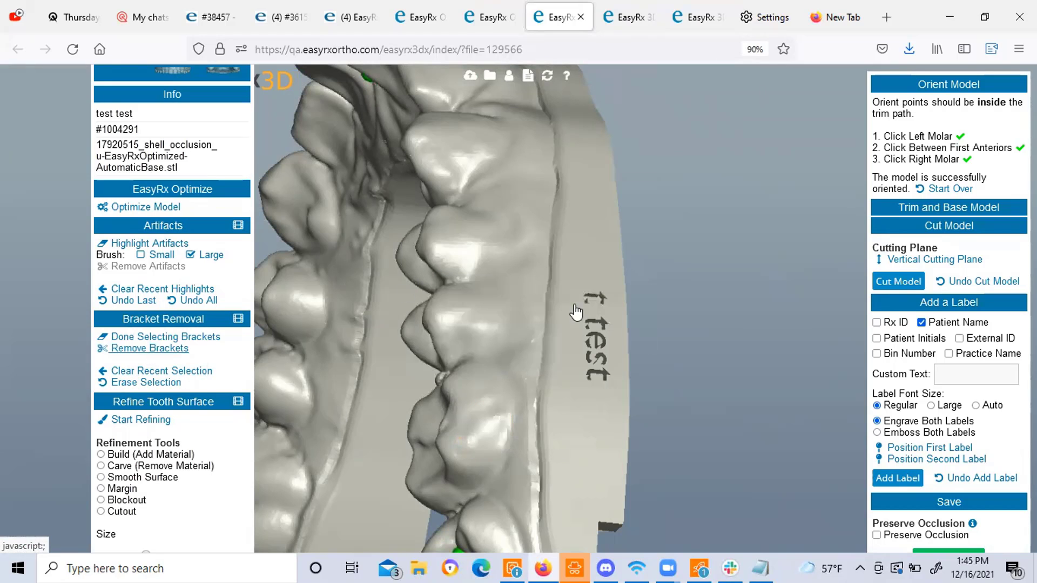
{"action": "mouse_move", "coordinate": [490, 408]}
{"action": "left_mouse_down"}
{"action": "mouse_move", "coordinate": [507, 378]}
{"action": "mouse_move", "coordinate": [461, 448]}
{"action": "mouse_move", "coordinate": [427, 459]}
{"action": "mouse_move", "coordinate": [451, 432]}
{"action": "left_mouse_up"}
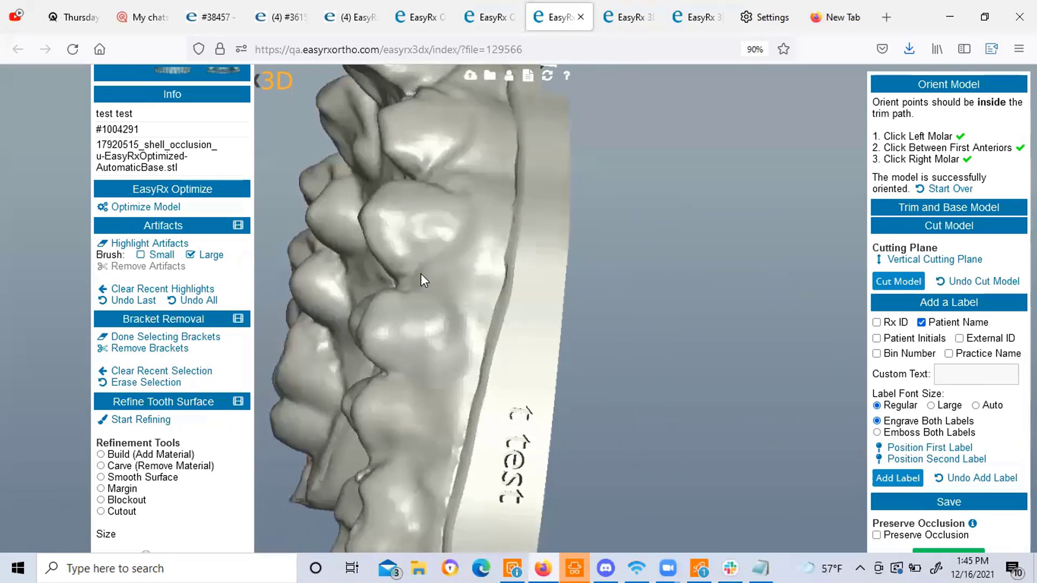
{"action": "left_click_drag", "start_coordinate": [460, 291], "coordinate": [447, 324]}
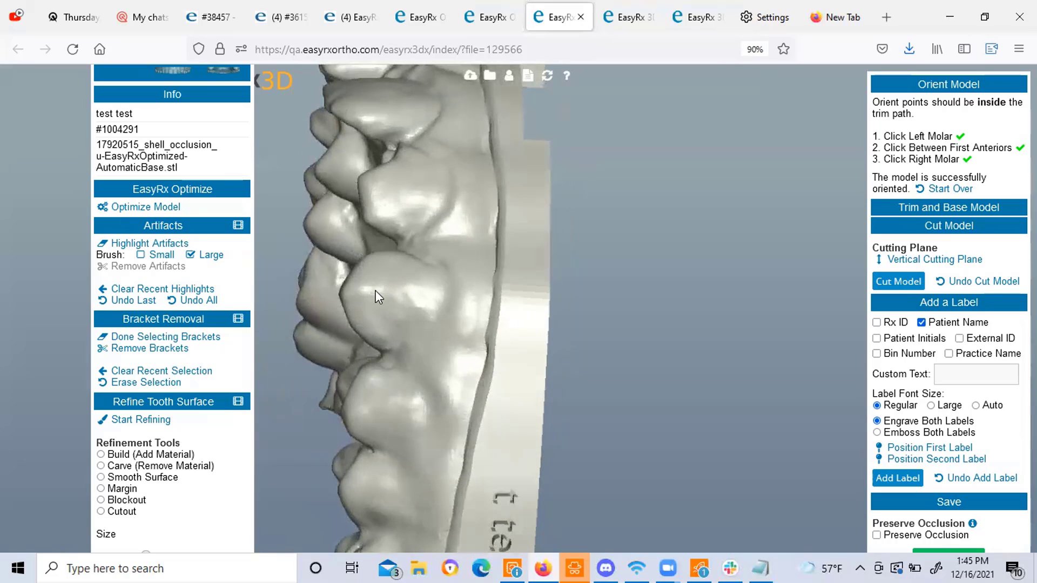
{"action": "left_click_drag", "start_coordinate": [382, 282], "coordinate": [430, 266]}
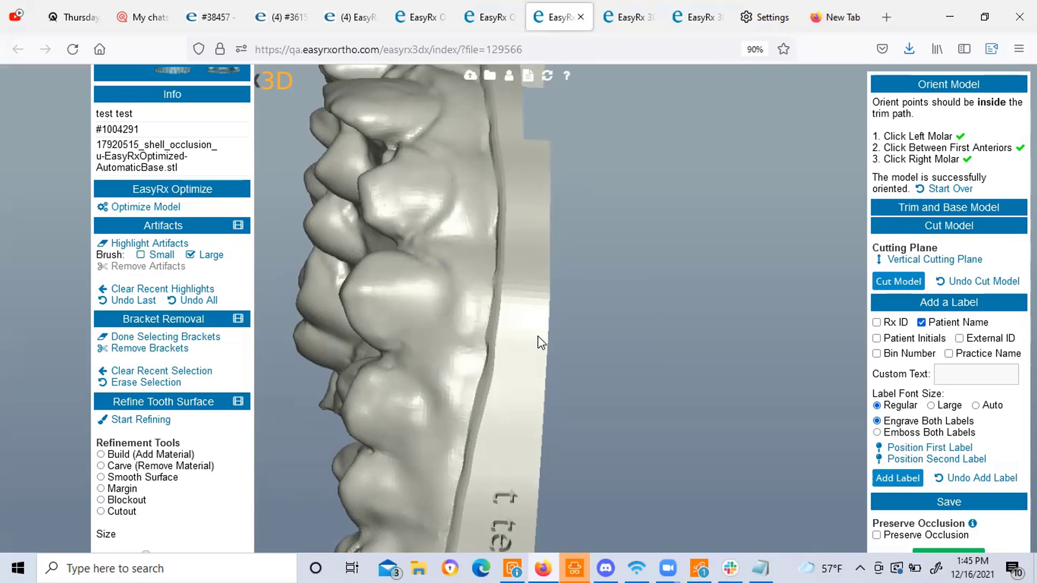
{"action": "left_click_drag", "start_coordinate": [486, 296], "coordinate": [77, 375]}
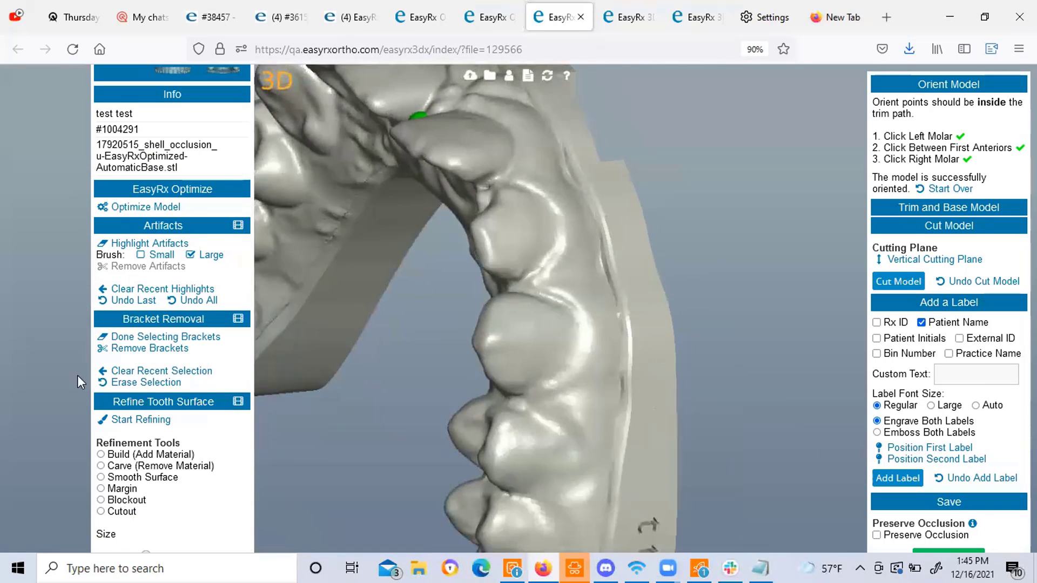
{"action": "left_click_drag", "start_coordinate": [540, 310], "coordinate": [470, 323]}
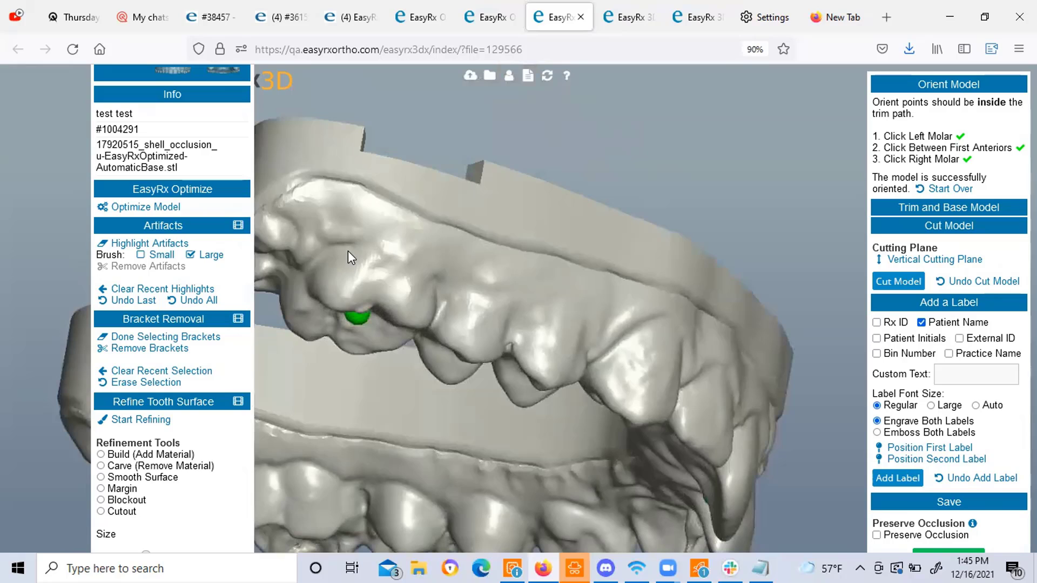
{"action": "mouse_move", "coordinate": [347, 249]}
{"action": "left_mouse_down"}
{"action": "mouse_move", "coordinate": [419, 232]}
{"action": "mouse_move", "coordinate": [434, 254]}
{"action": "left_mouse_up"}
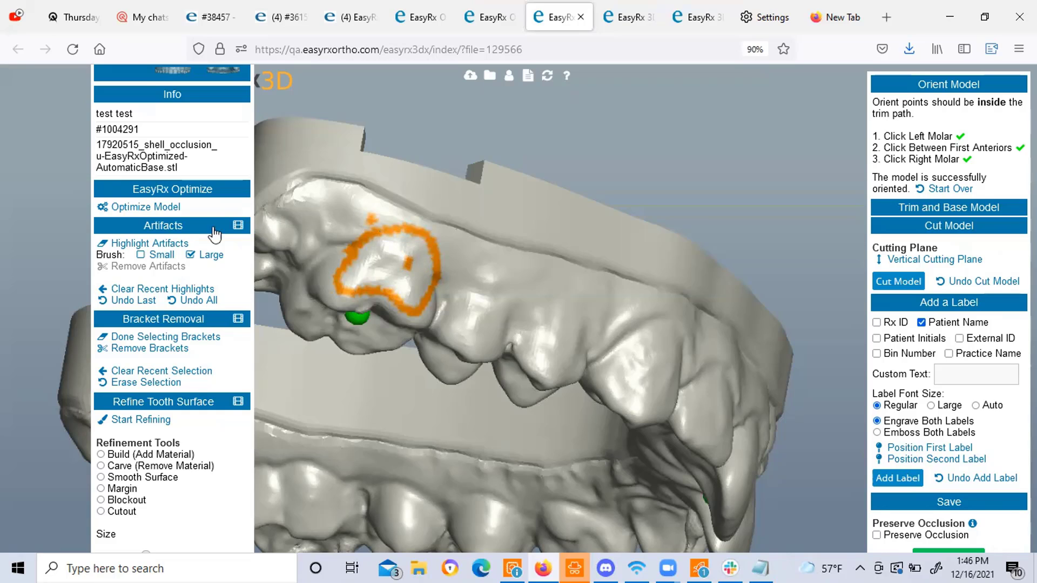
{"action": "left_click", "coordinate": [132, 384]}
{"action": "left_click", "coordinate": [122, 348]}
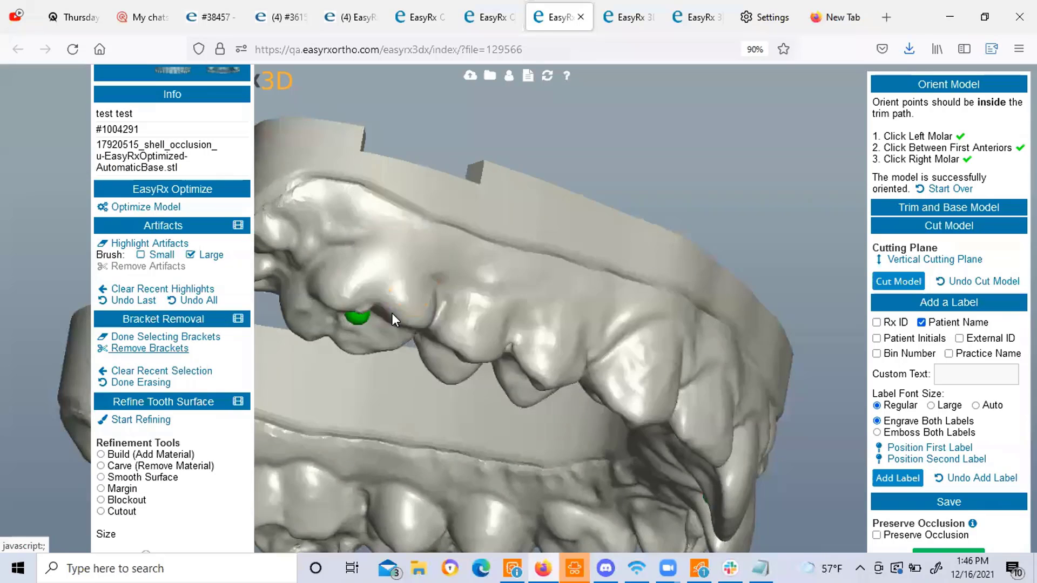
Bring the upper teeth into view and choose Carve (Remove Material) as the refinement tool.
{"action": "left_click_drag", "start_coordinate": [407, 320], "coordinate": [366, 318]}
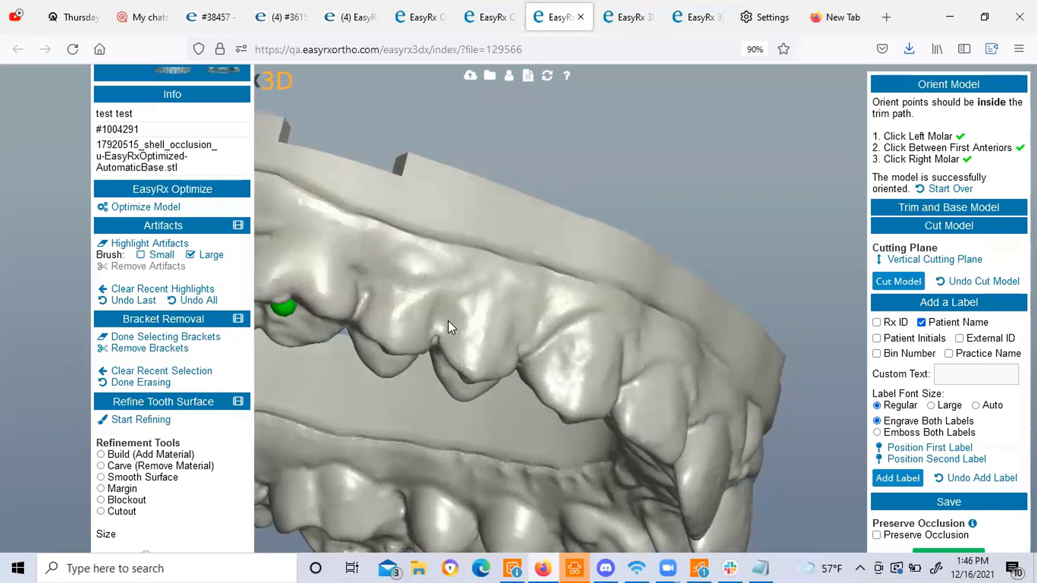
{"action": "mouse_move", "coordinate": [476, 342]}
{"action": "left_mouse_down"}
{"action": "mouse_move", "coordinate": [526, 319]}
{"action": "mouse_move", "coordinate": [664, 350]}
{"action": "left_mouse_up"}
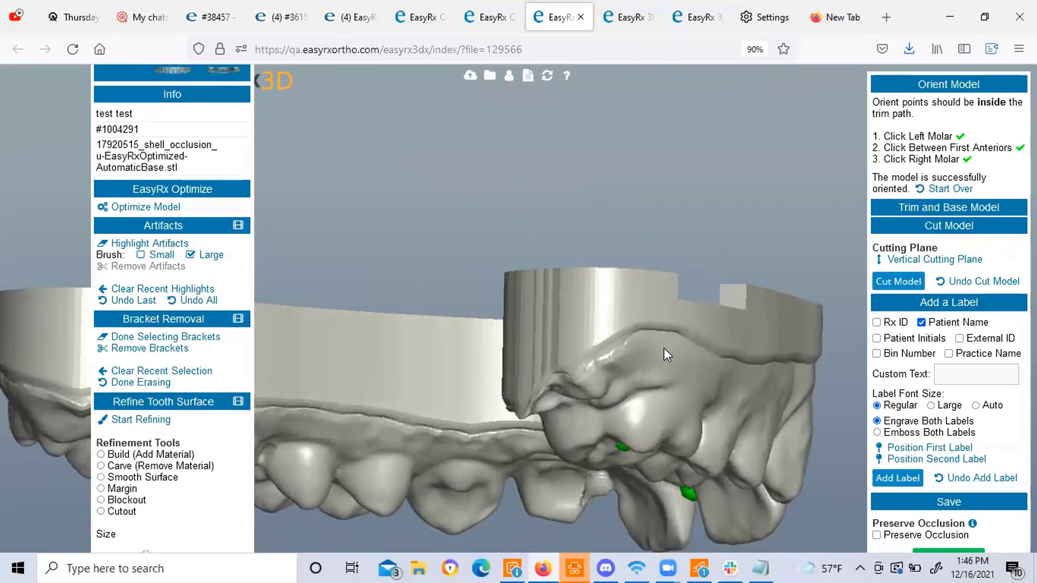
{"action": "right_click_drag", "start_coordinate": [665, 349], "coordinate": [572, 368]}
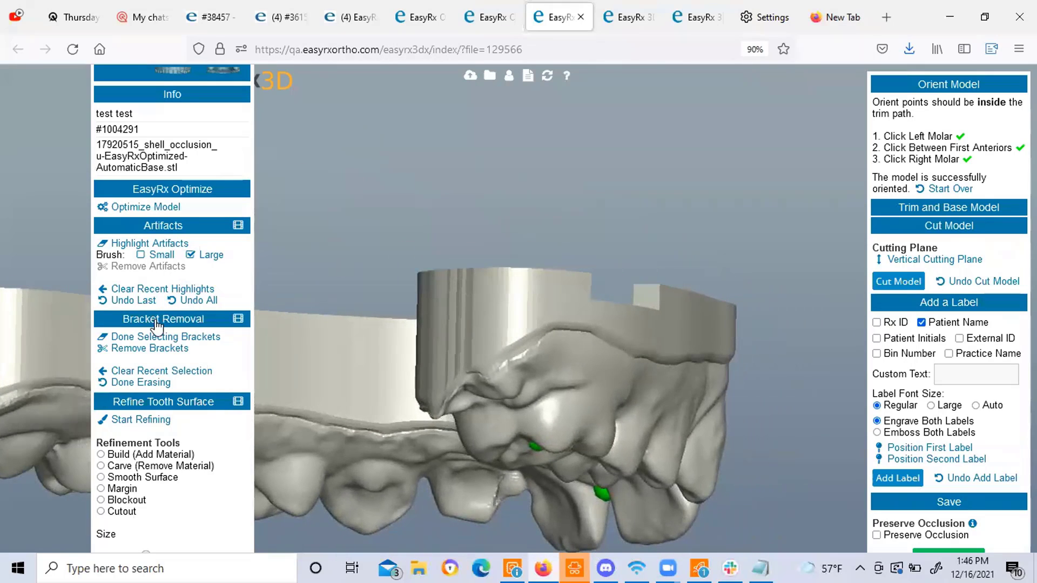
{"action": "mouse_move", "coordinate": [573, 368]}
{"action": "left_mouse_down"}
{"action": "mouse_move", "coordinate": [554, 362]}
{"action": "mouse_move", "coordinate": [620, 369]}
{"action": "mouse_move", "coordinate": [592, 369]}
{"action": "left_mouse_up"}
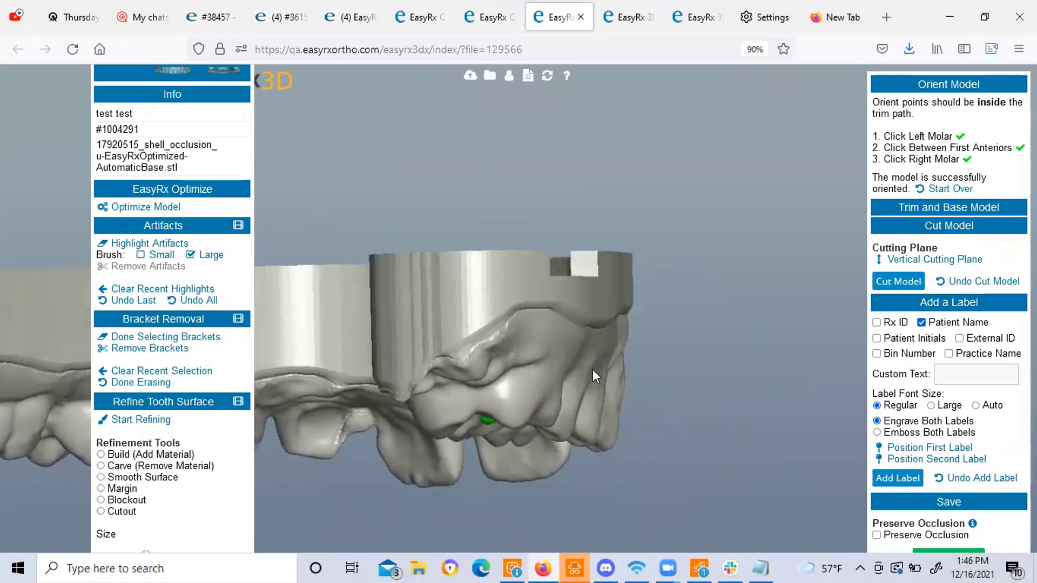
{"action": "left_click", "coordinate": [101, 466]}
{"action": "scroll", "coordinate": [205, 324], "scroll_direction": "down", "scroll_amount": 3}
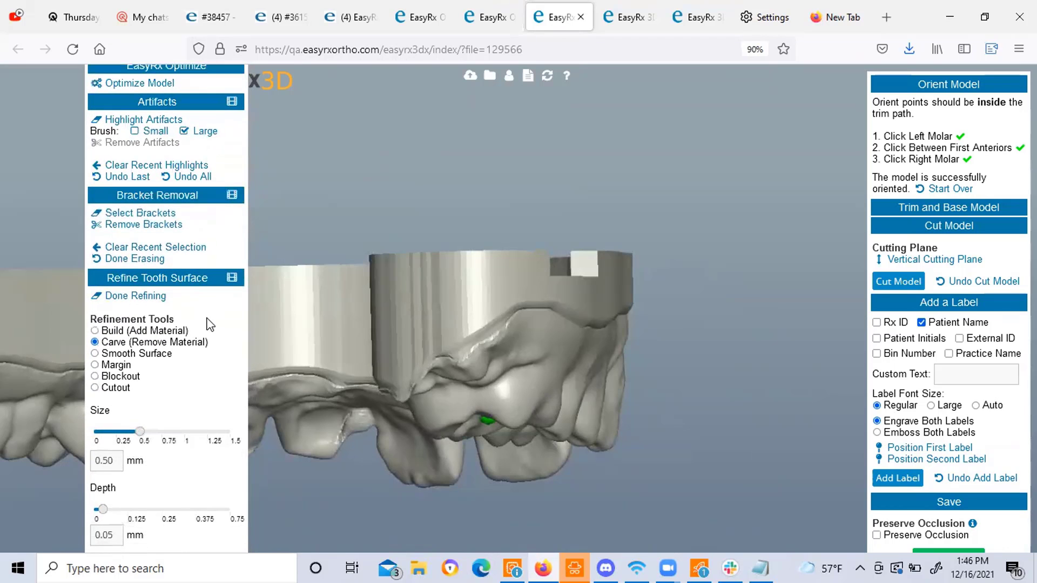
{"action": "left_click_drag", "start_coordinate": [507, 385], "coordinate": [561, 390]}
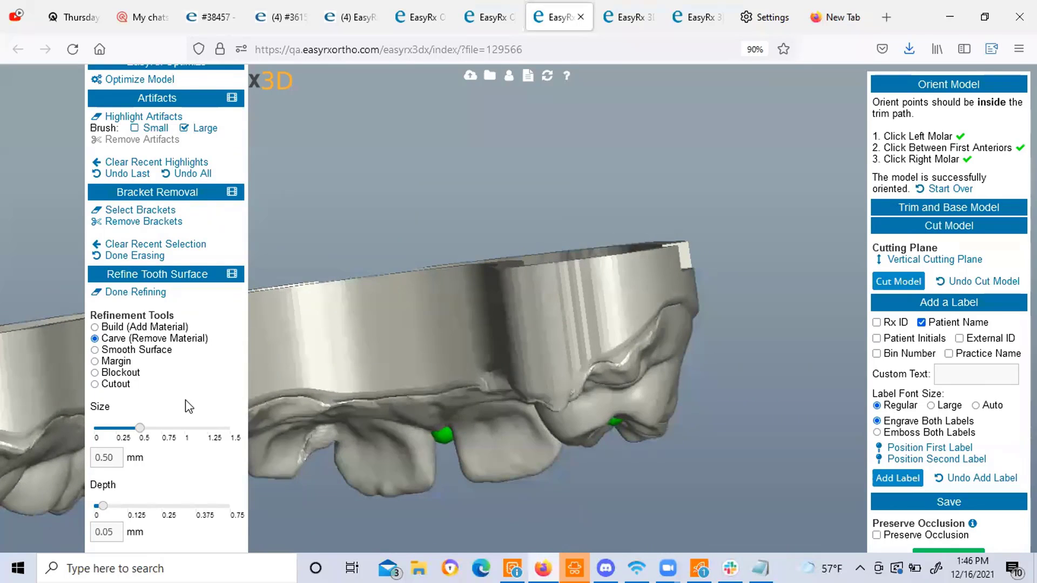
Set the carve depth to 0.12 mm, keeping the 0.50 mm size.
{"action": "scroll", "coordinate": [187, 380], "scroll_direction": "down", "scroll_amount": 1}
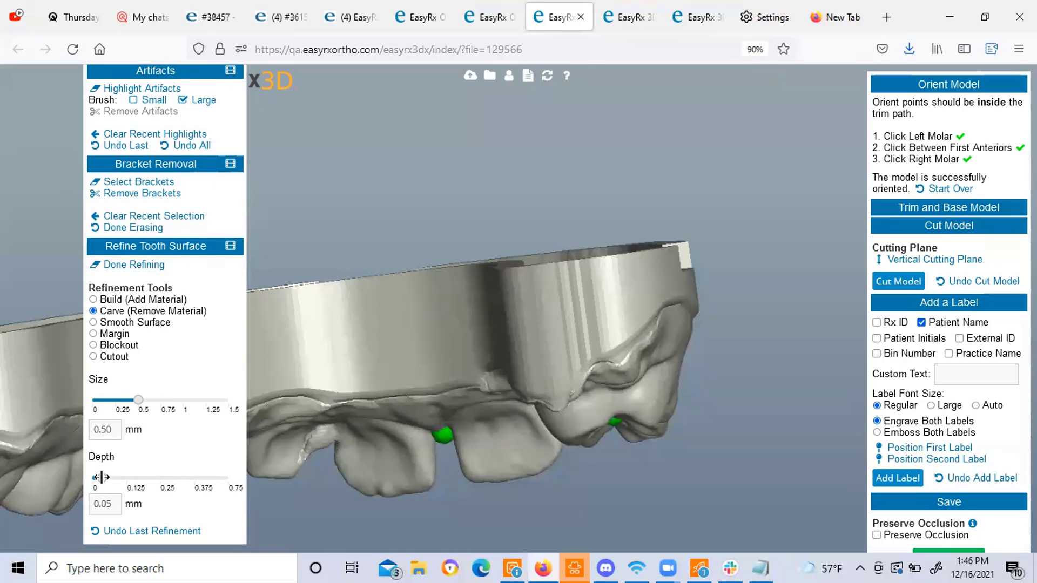
{"action": "left_click_drag", "start_coordinate": [100, 477], "coordinate": [111, 478]}
{"action": "double_click", "coordinate": [112, 501]}
{"action": "left_click", "coordinate": [111, 501]}
{"action": "key", "text": "BackSpace"}
{"action": "key", "text": "BackSpace"}
{"action": "type", "text": "12"}
{"action": "left_click_drag", "start_coordinate": [530, 406], "coordinate": [477, 411]}
{"action": "scroll", "coordinate": [132, 116], "scroll_direction": "up", "scroll_amount": 3}
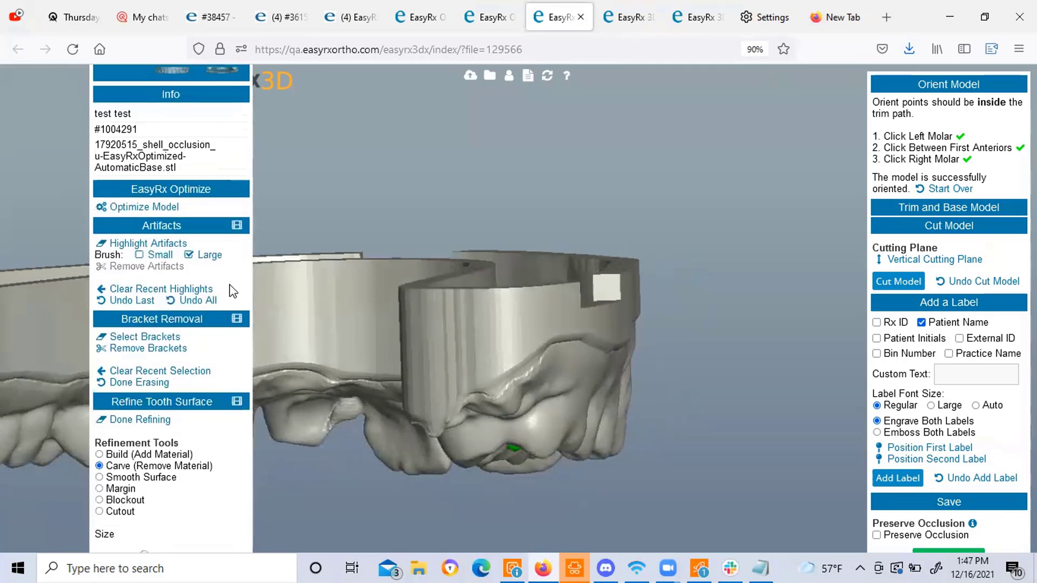
{"action": "scroll", "coordinate": [124, 81], "scroll_direction": "up", "scroll_amount": 2}
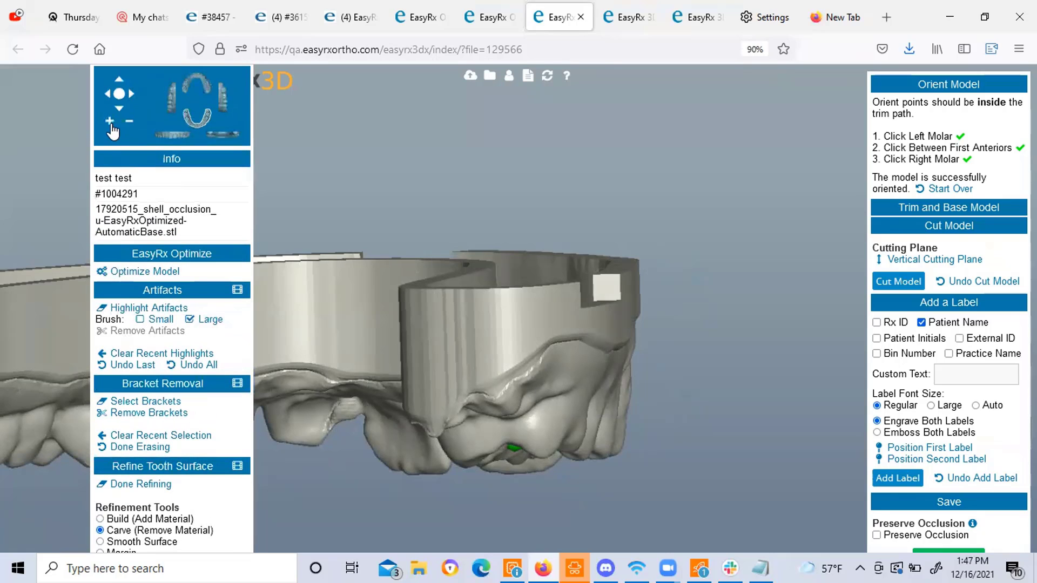
Collapse the Artifacts and Bracket Removal sections and zoom toward a frontal view of the teeth.
{"action": "left_click", "coordinate": [169, 290]}
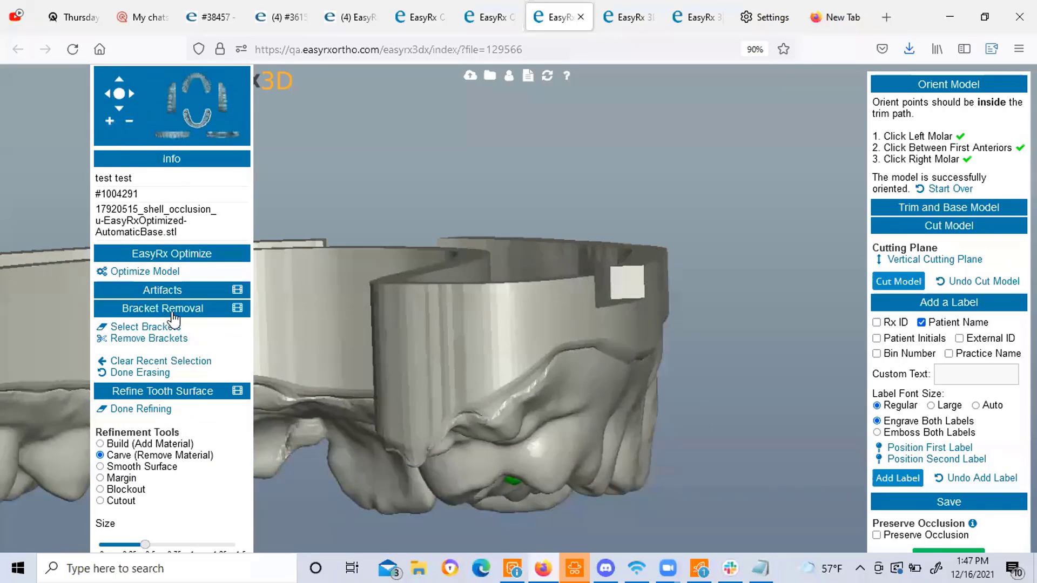
{"action": "left_click", "coordinate": [181, 308]}
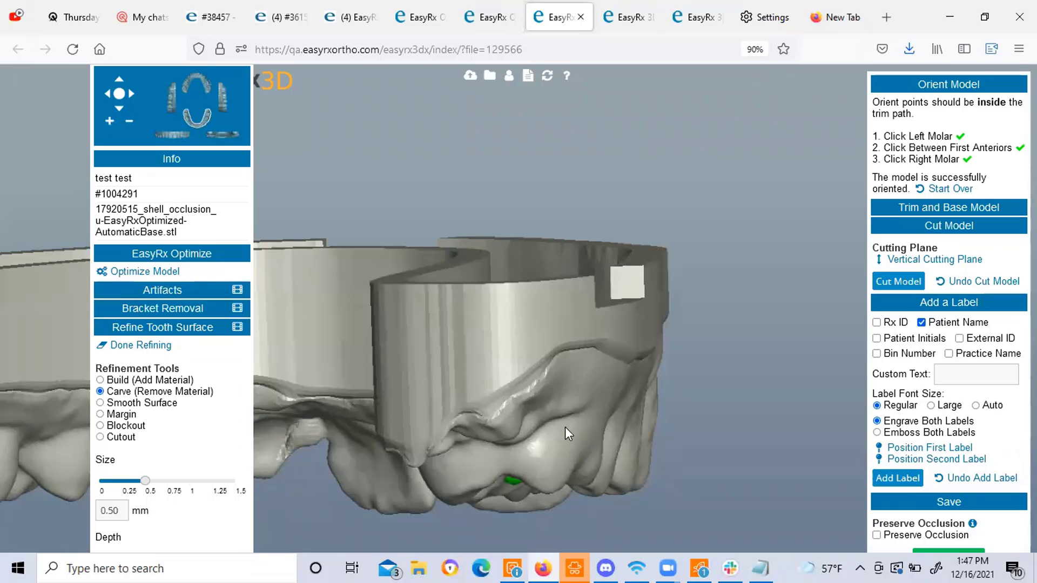
{"action": "left_click", "coordinate": [110, 122]}
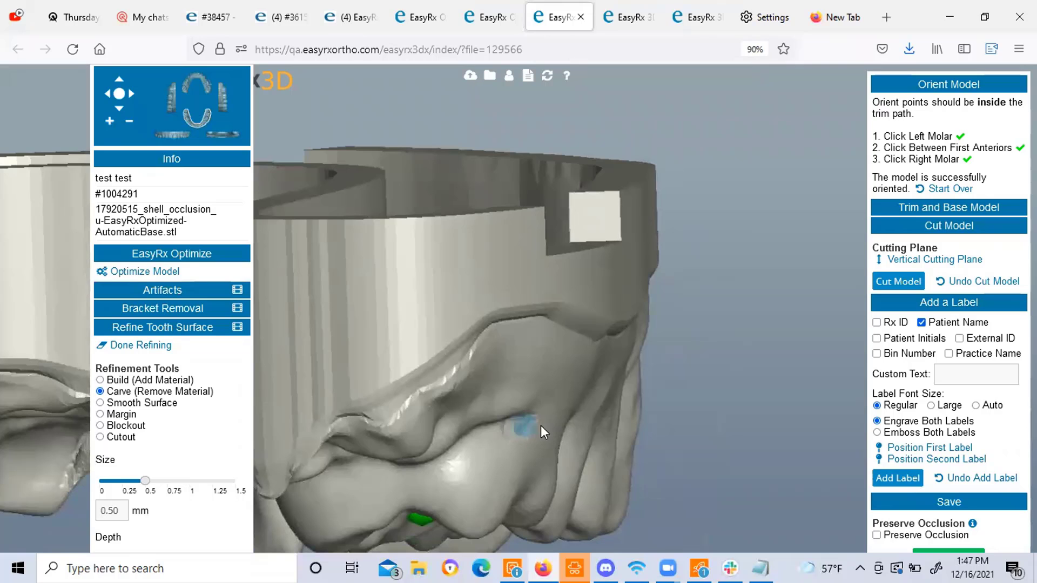
{"action": "right_click_drag", "start_coordinate": [557, 426], "coordinate": [472, 427]}
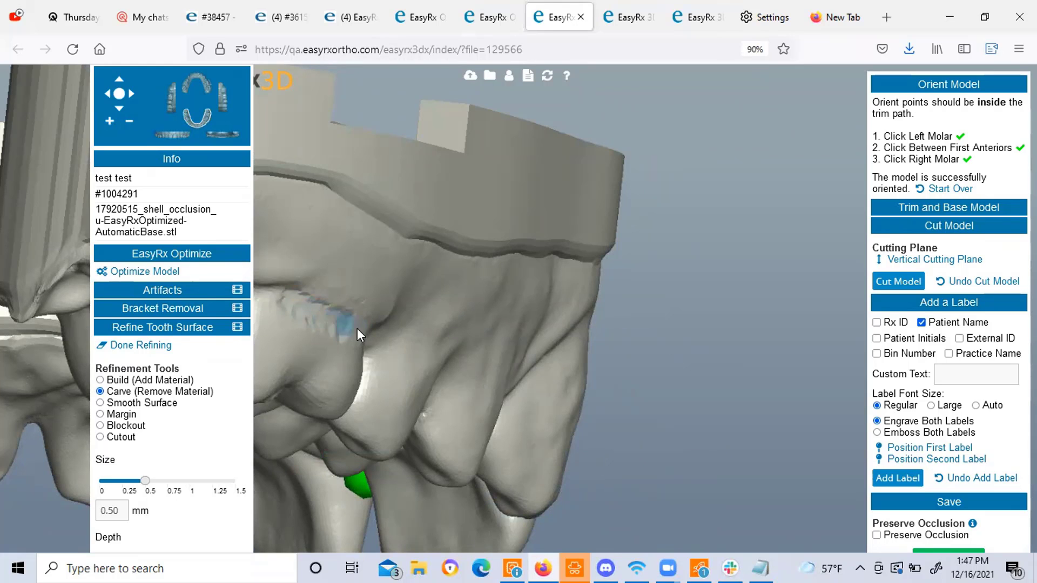
{"action": "right_click_drag", "start_coordinate": [385, 348], "coordinate": [423, 351]}
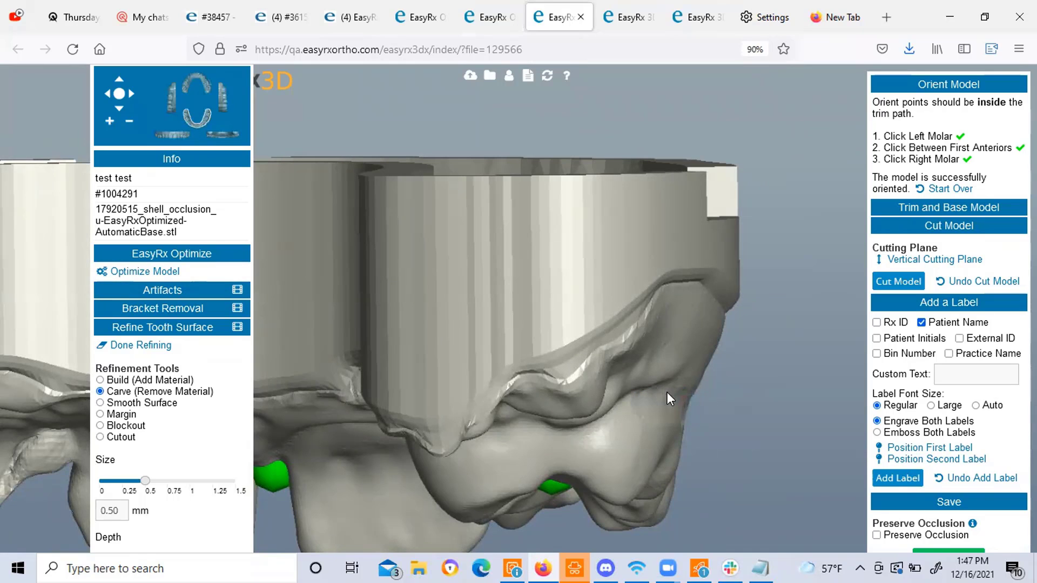
{"action": "right_click_drag", "start_coordinate": [688, 385], "coordinate": [393, 247]}
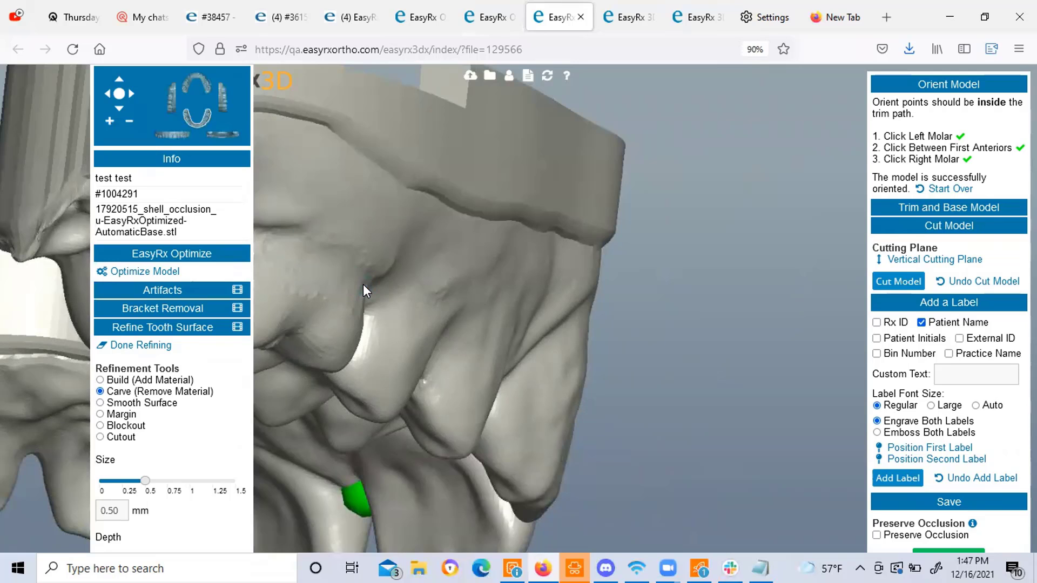
{"action": "right_click_drag", "start_coordinate": [363, 284], "coordinate": [498, 305]}
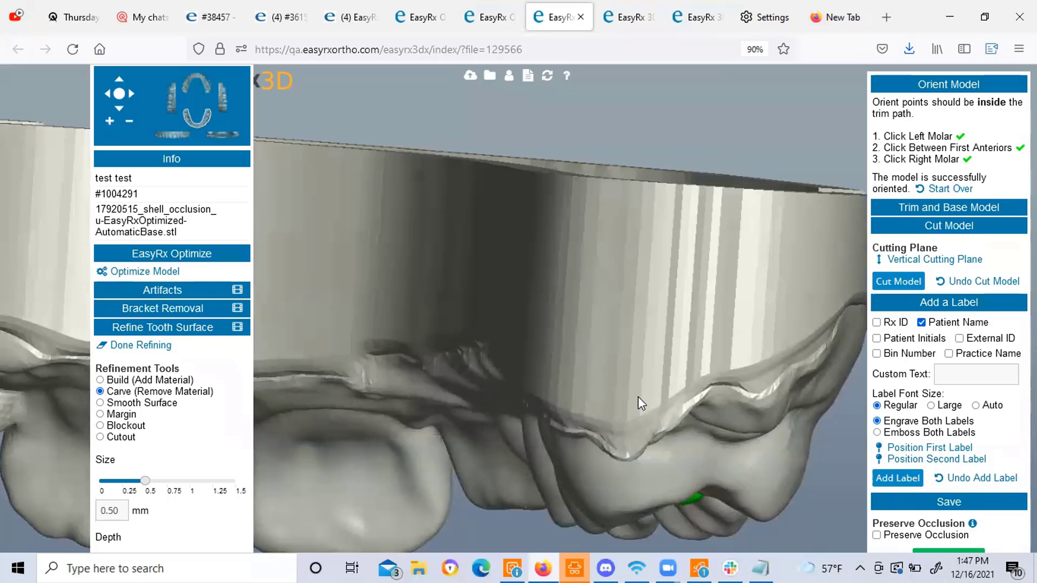
{"action": "right_click_drag", "start_coordinate": [637, 396], "coordinate": [329, 322]}
Carve several shallow grooves and dents into the upper tooth surfaces with the 0.50 mm brush.
{"action": "mouse_move", "coordinate": [273, 313]}
{"action": "left_mouse_down"}
{"action": "mouse_move", "coordinate": [333, 321]}
{"action": "mouse_move", "coordinate": [330, 346]}
{"action": "left_mouse_up"}
{"action": "scroll", "coordinate": [359, 354], "scroll_direction": "up", "scroll_amount": 5}
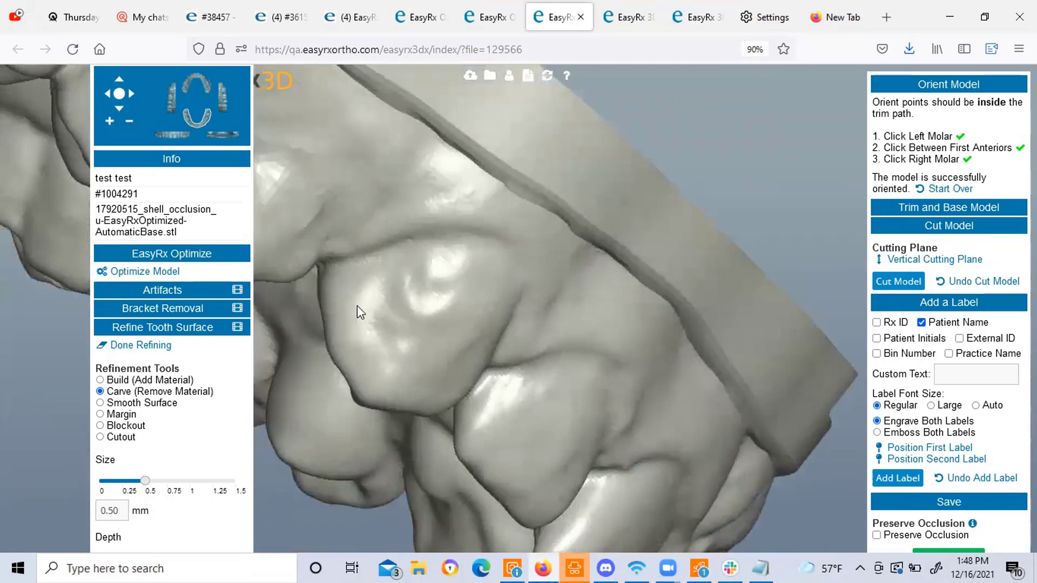
{"action": "right_click_drag", "start_coordinate": [372, 306], "coordinate": [392, 312]}
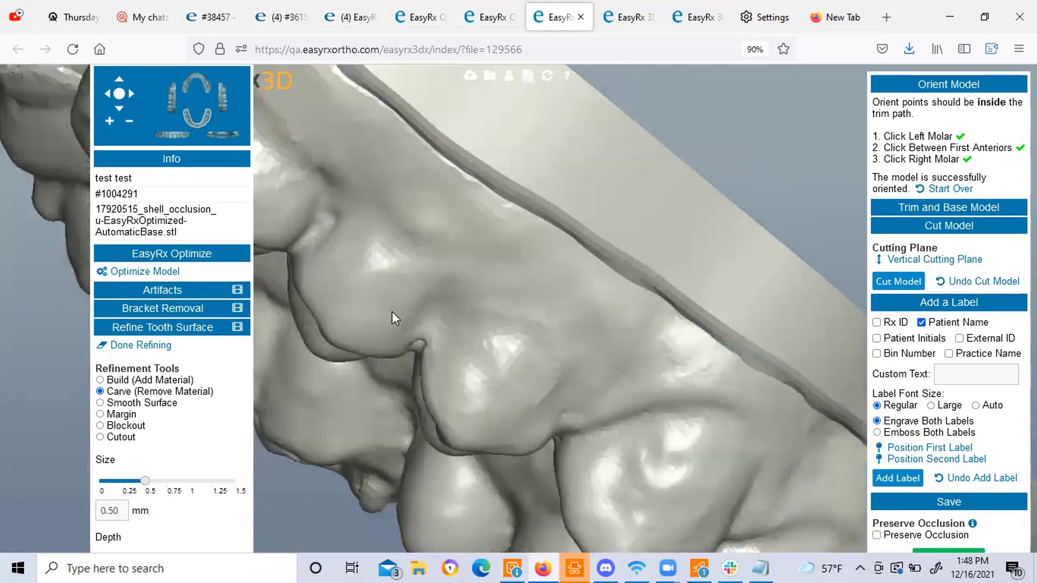
{"action": "mouse_move", "coordinate": [330, 234]}
{"action": "left_mouse_down"}
{"action": "mouse_move", "coordinate": [353, 232]}
{"action": "mouse_move", "coordinate": [401, 255]}
{"action": "left_mouse_up"}
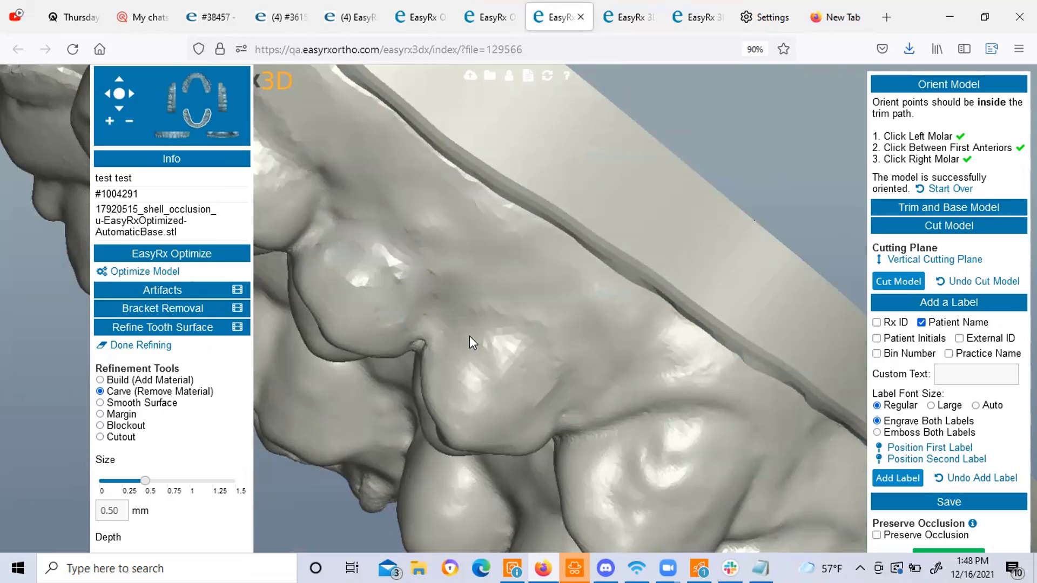
{"action": "left_click_drag", "start_coordinate": [368, 253], "coordinate": [407, 303]}
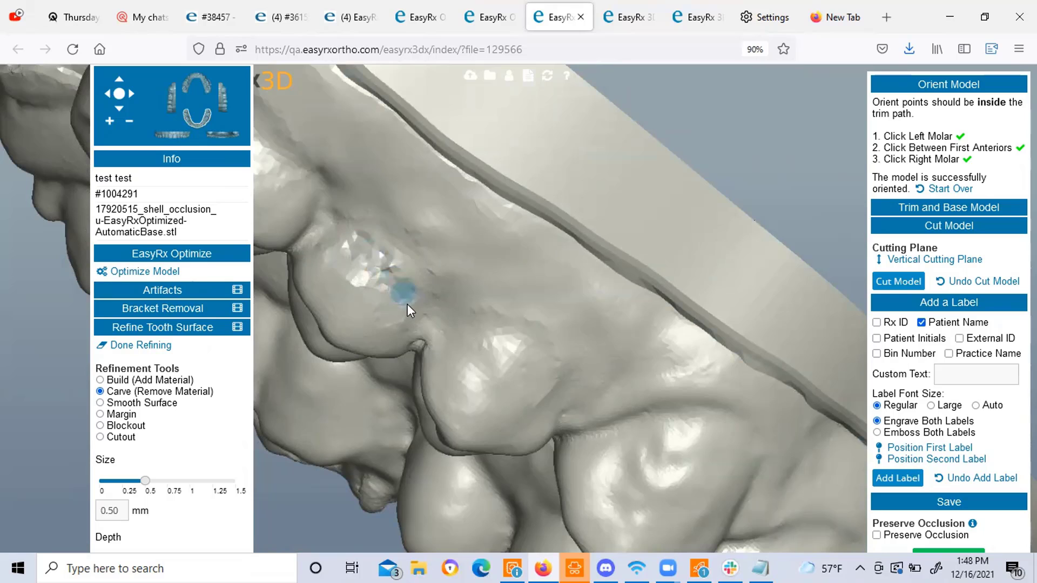
{"action": "right_click_drag", "start_coordinate": [435, 346], "coordinate": [379, 210]}
{"action": "left_click_drag", "start_coordinate": [426, 227], "coordinate": [430, 246]}
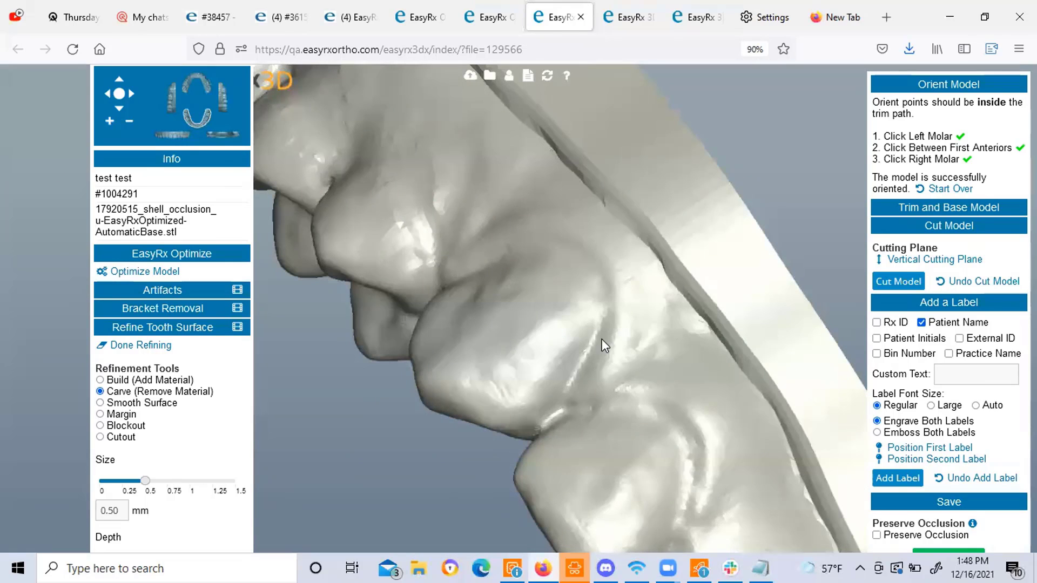
{"action": "scroll", "coordinate": [626, 454], "scroll_direction": "up", "scroll_amount": 5}
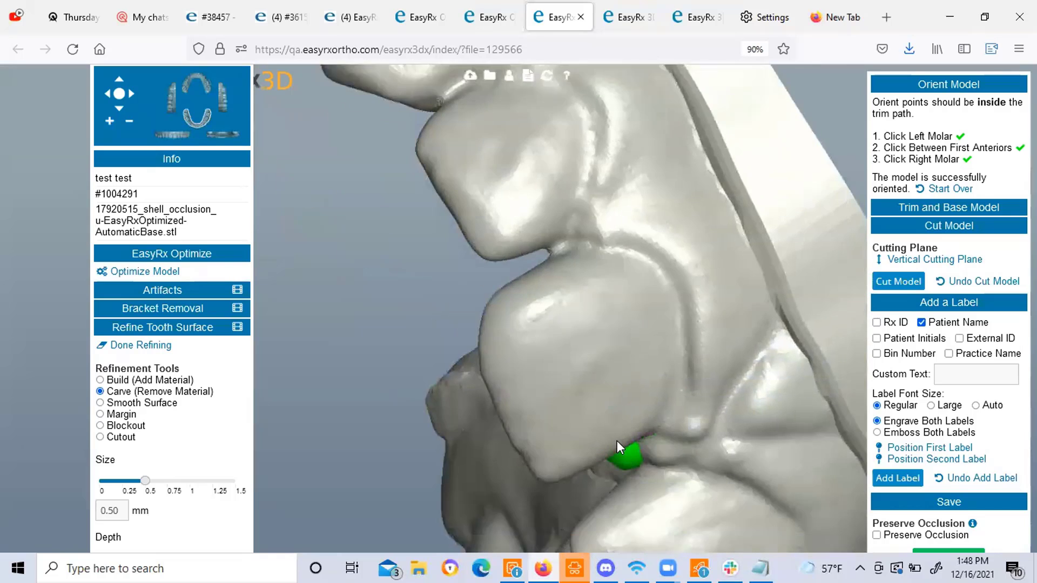
{"action": "right_click_drag", "start_coordinate": [617, 441], "coordinate": [460, 293]}
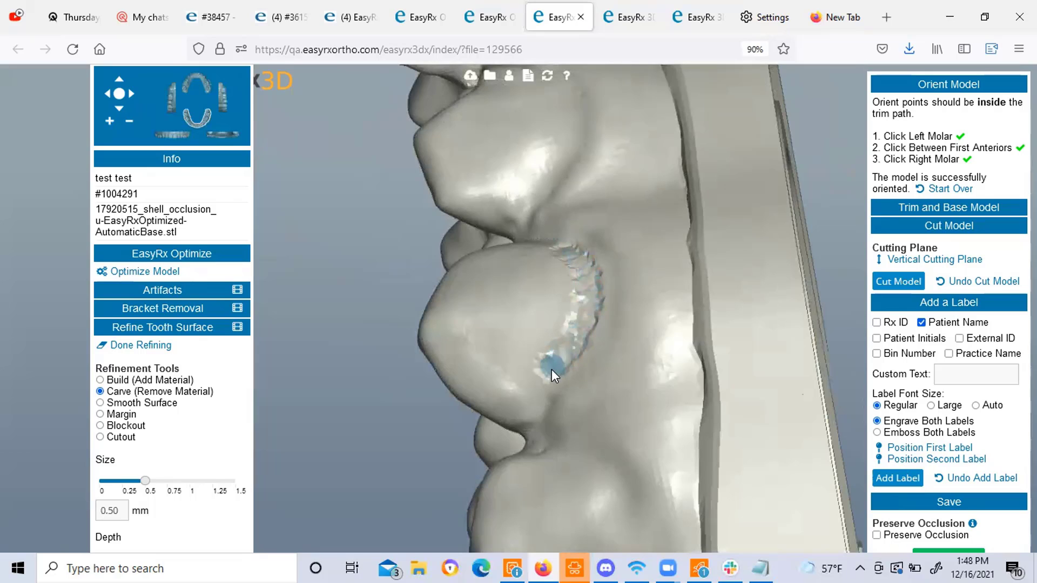
{"action": "left_click_drag", "start_coordinate": [552, 369], "coordinate": [565, 269]}
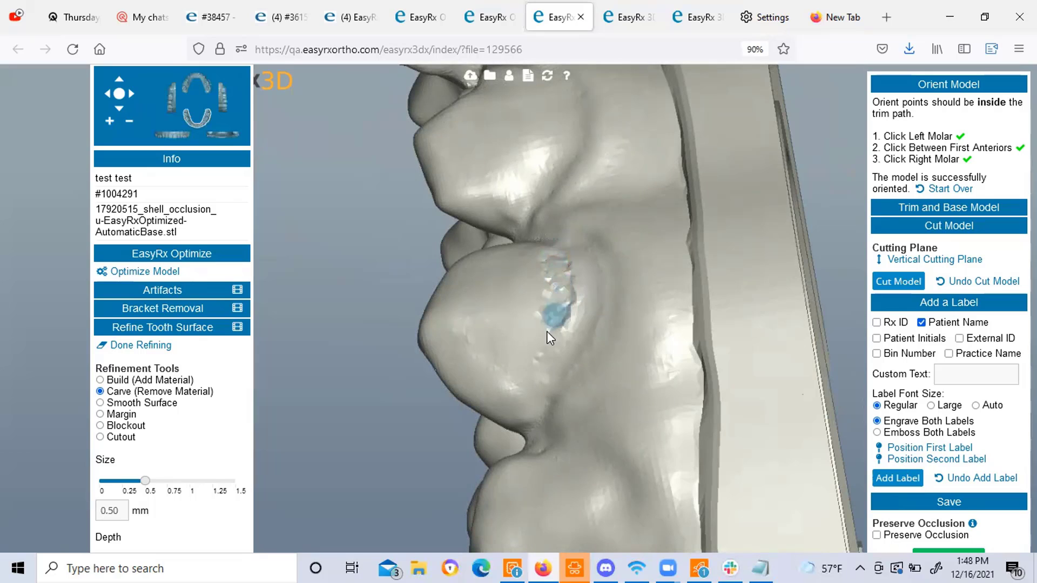
{"action": "left_click_drag", "start_coordinate": [531, 354], "coordinate": [530, 348]}
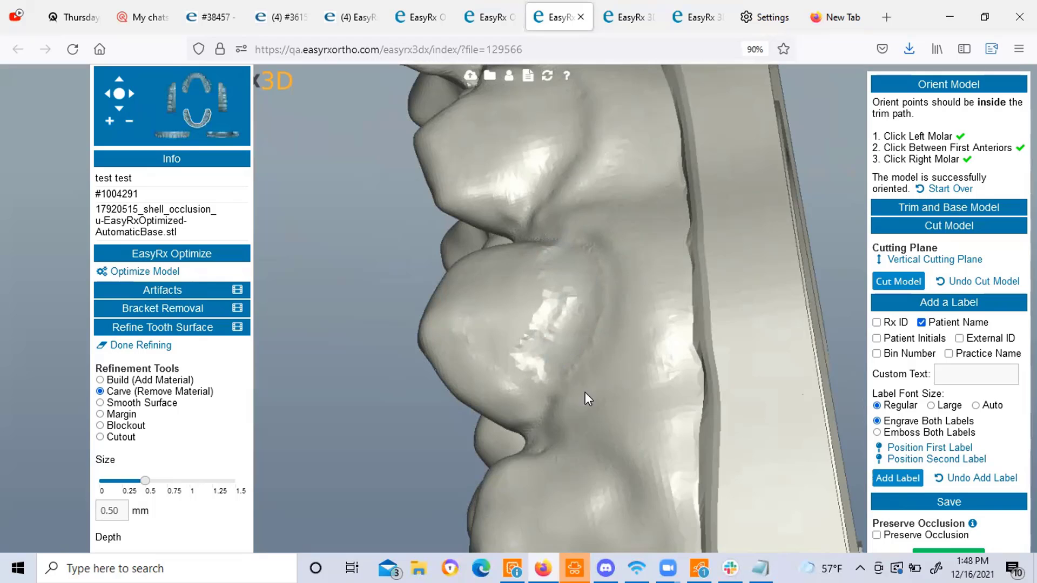
{"action": "mouse_move", "coordinate": [585, 392]}
{"action": "right_mouse_down"}
{"action": "mouse_move", "coordinate": [649, 390]}
{"action": "mouse_move", "coordinate": [714, 408]}
{"action": "right_mouse_up"}
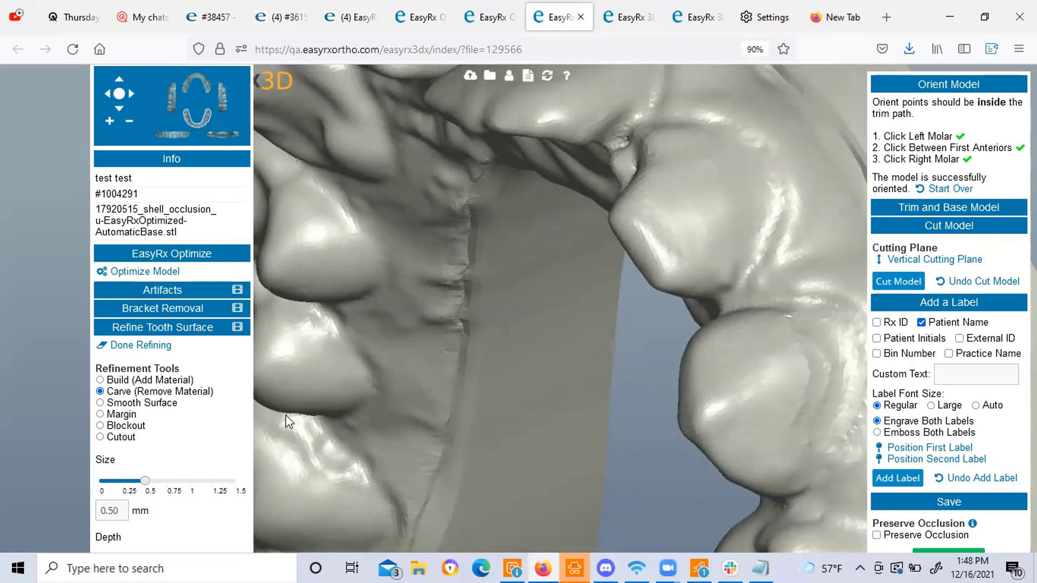
Lower the carve depth to 0.11 mm and turn the model toward the labelled base side.
{"action": "scroll", "coordinate": [214, 427], "scroll_direction": "down", "scroll_amount": 3}
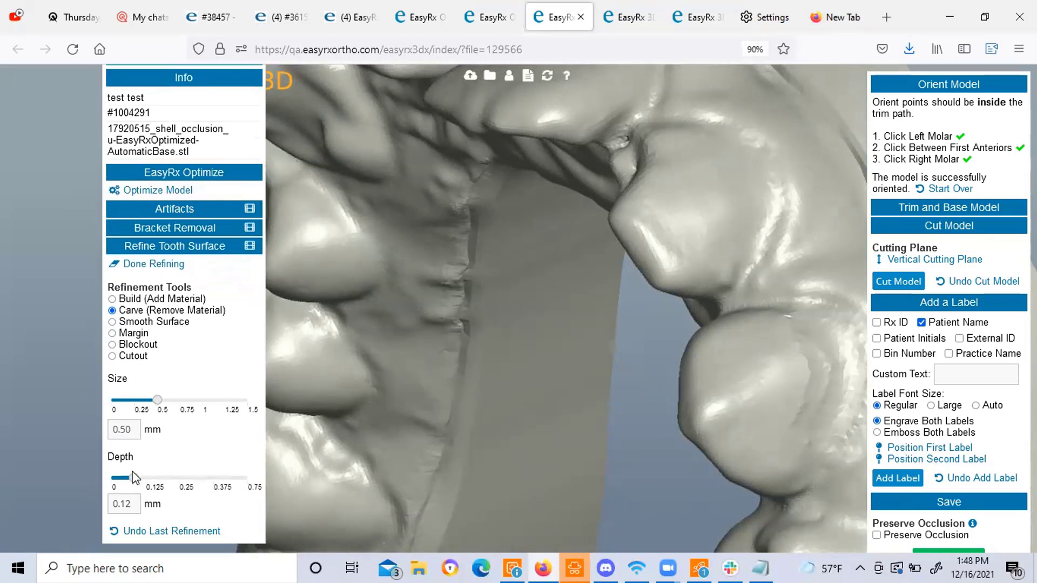
{"action": "left_click_drag", "start_coordinate": [131, 477], "coordinate": [122, 477]}
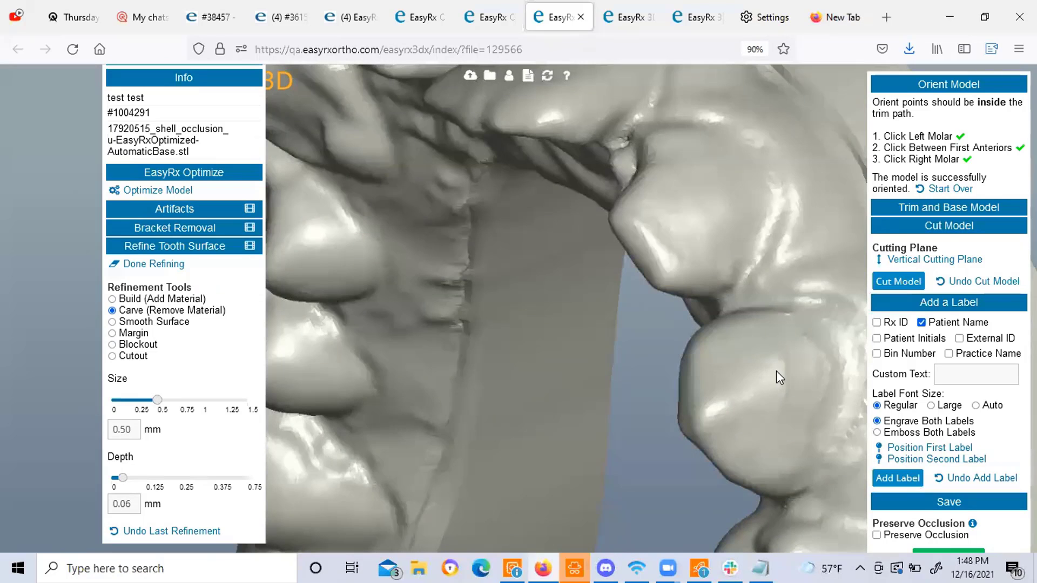
{"action": "right_click_drag", "start_coordinate": [775, 371], "coordinate": [691, 369]}
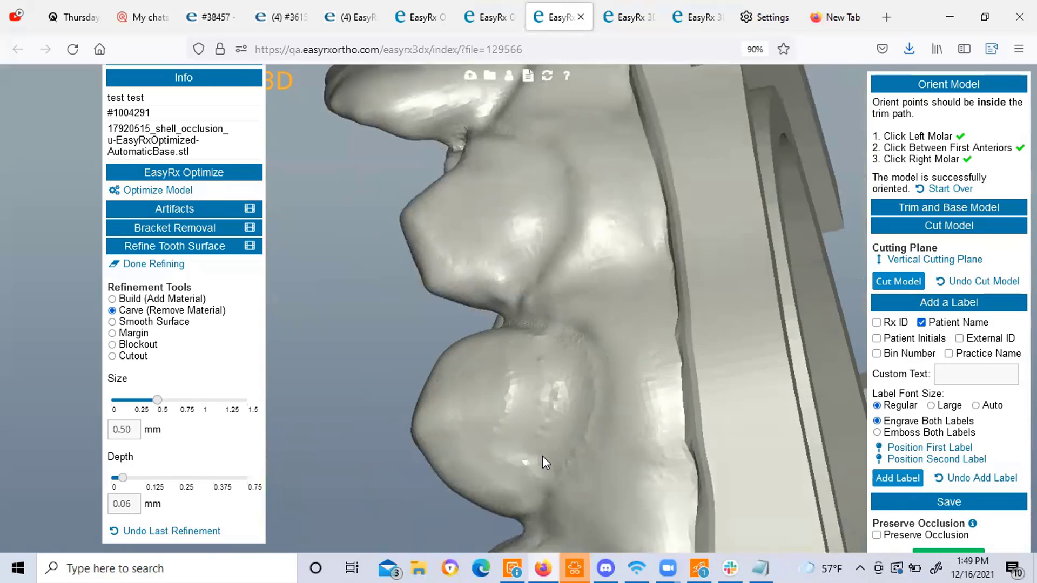
{"action": "right_click_drag", "start_coordinate": [542, 456], "coordinate": [543, 419]}
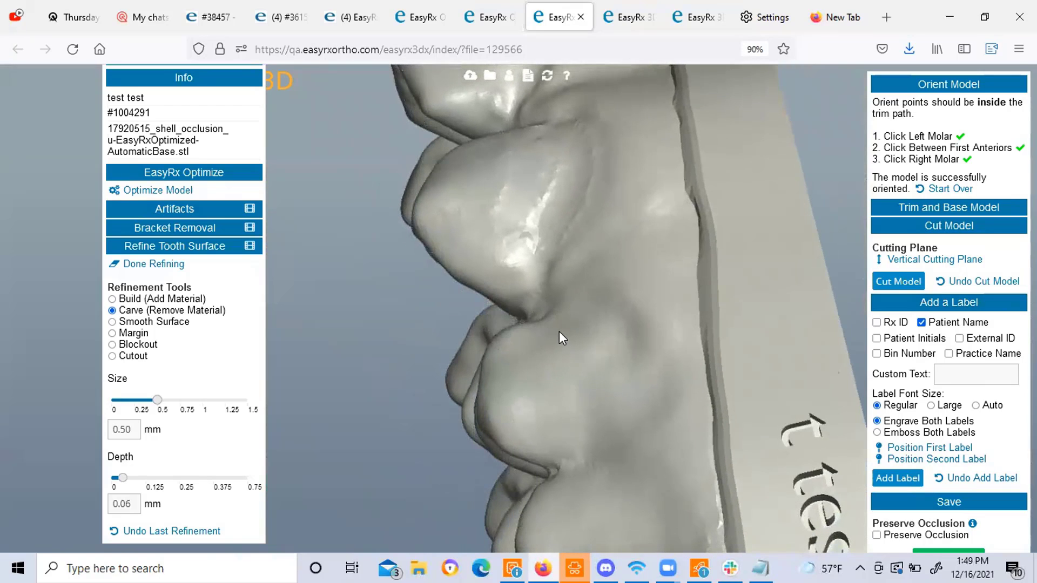
Shave light carve trails and streaks down the side of the tooth.
{"action": "mouse_move", "coordinate": [563, 340]}
{"action": "left_mouse_down"}
{"action": "mouse_move", "coordinate": [595, 358]}
{"action": "mouse_move", "coordinate": [609, 408]}
{"action": "left_mouse_up"}
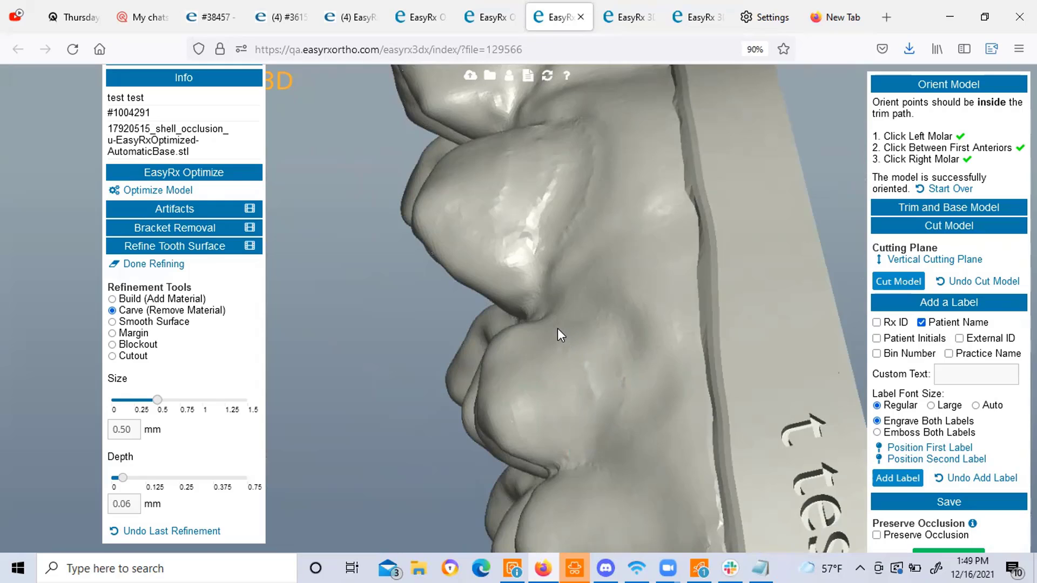
{"action": "mouse_move", "coordinate": [558, 328]}
{"action": "left_mouse_down"}
{"action": "mouse_move", "coordinate": [609, 394]}
{"action": "mouse_move", "coordinate": [588, 442]}
{"action": "left_mouse_up"}
{"action": "left_click_drag", "start_coordinate": [123, 480], "coordinate": [130, 480]}
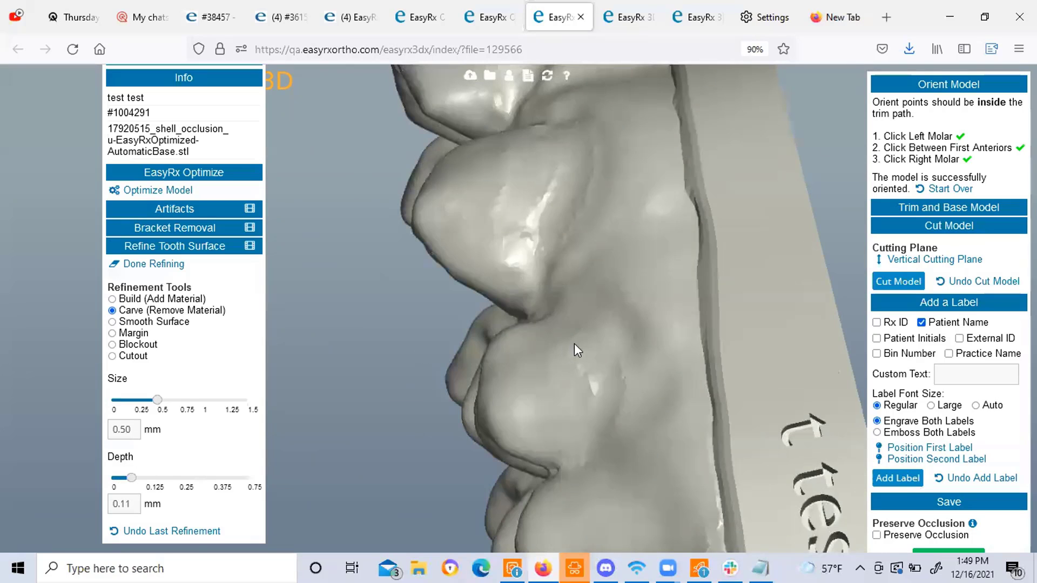
{"action": "left_click_drag", "start_coordinate": [602, 369], "coordinate": [577, 449]}
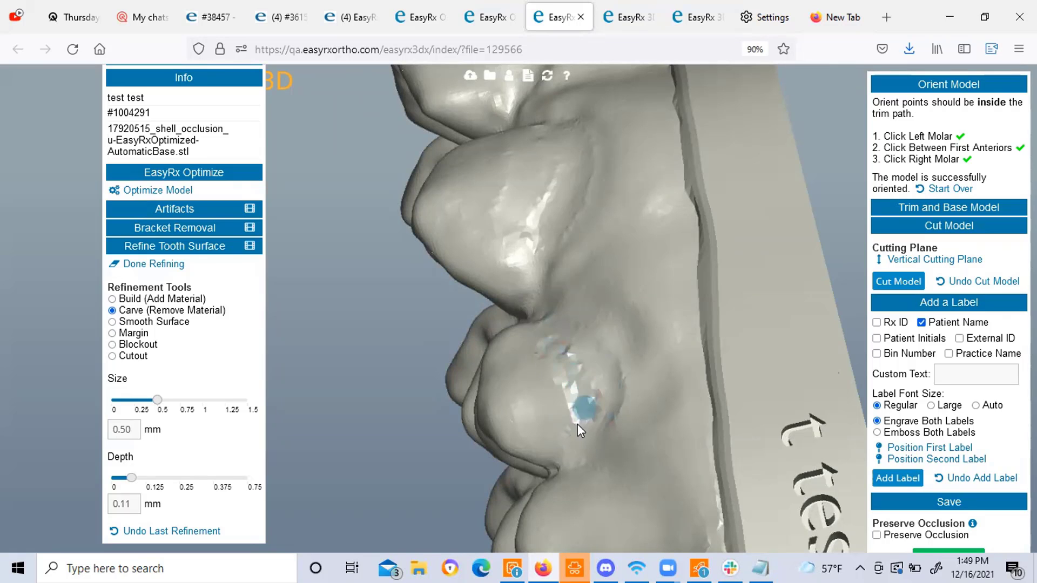
{"action": "mouse_move", "coordinate": [597, 419]}
{"action": "right_mouse_down"}
{"action": "mouse_move", "coordinate": [598, 374]}
{"action": "mouse_move", "coordinate": [633, 345]}
{"action": "right_mouse_up"}
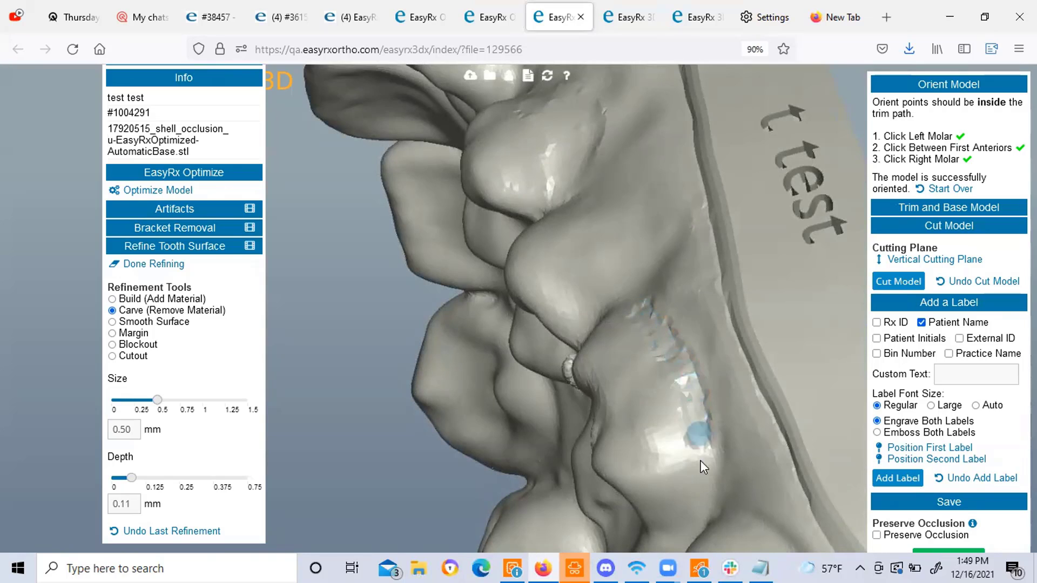
{"action": "left_click", "coordinate": [699, 474]}
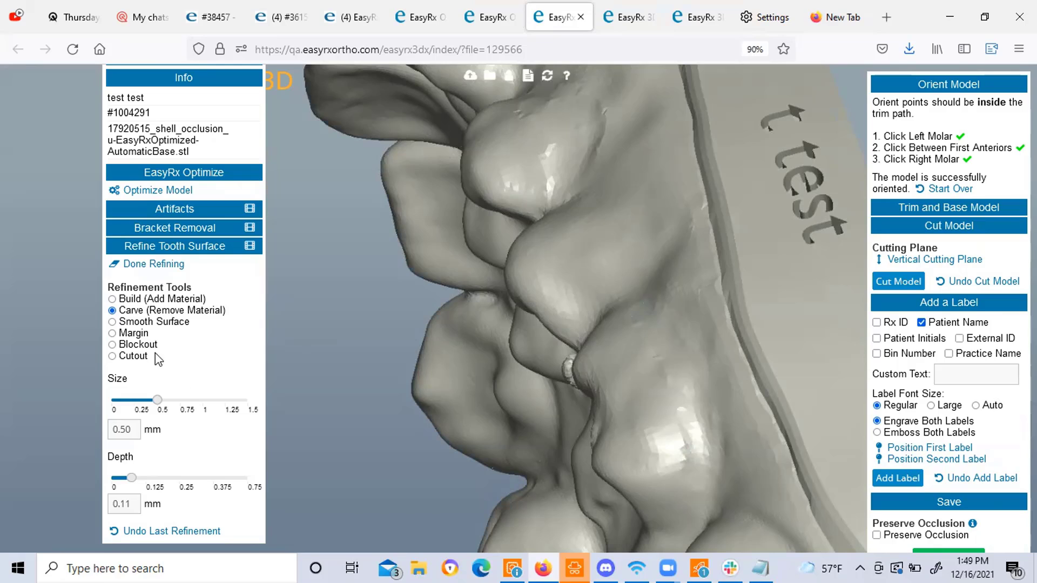
Switch to the 0.30 mm Cutout refinement tool and cut a first groove down the tooth.
{"action": "left_click", "coordinate": [112, 333]}
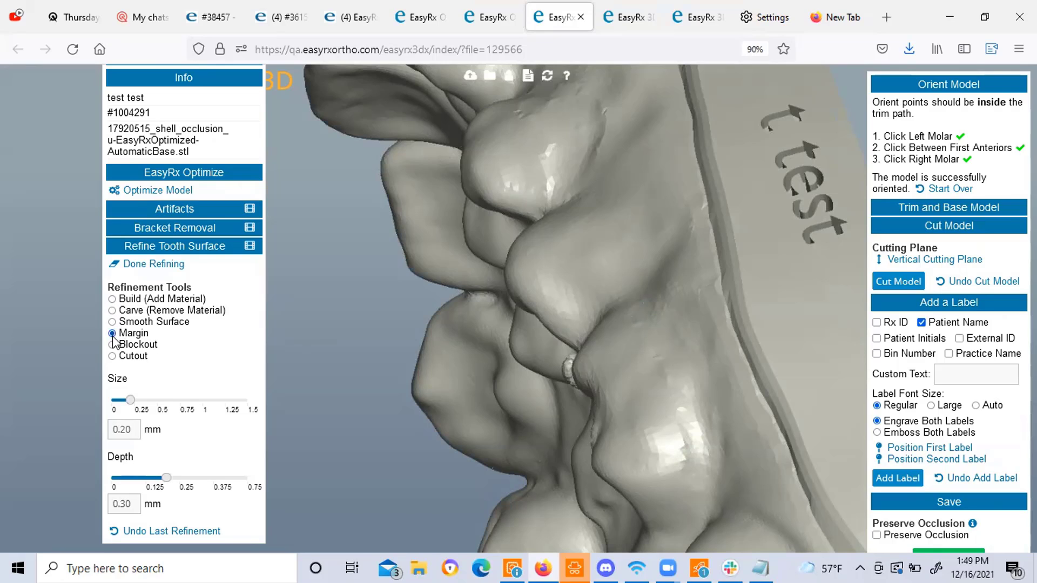
{"action": "left_click", "coordinate": [112, 356]}
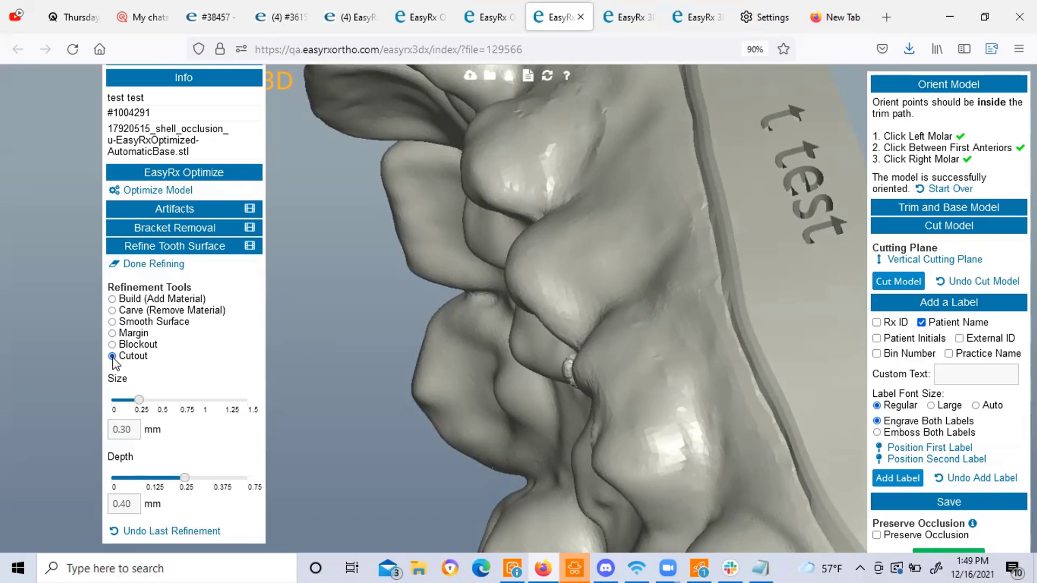
{"action": "left_click_drag", "start_coordinate": [660, 349], "coordinate": [725, 382]}
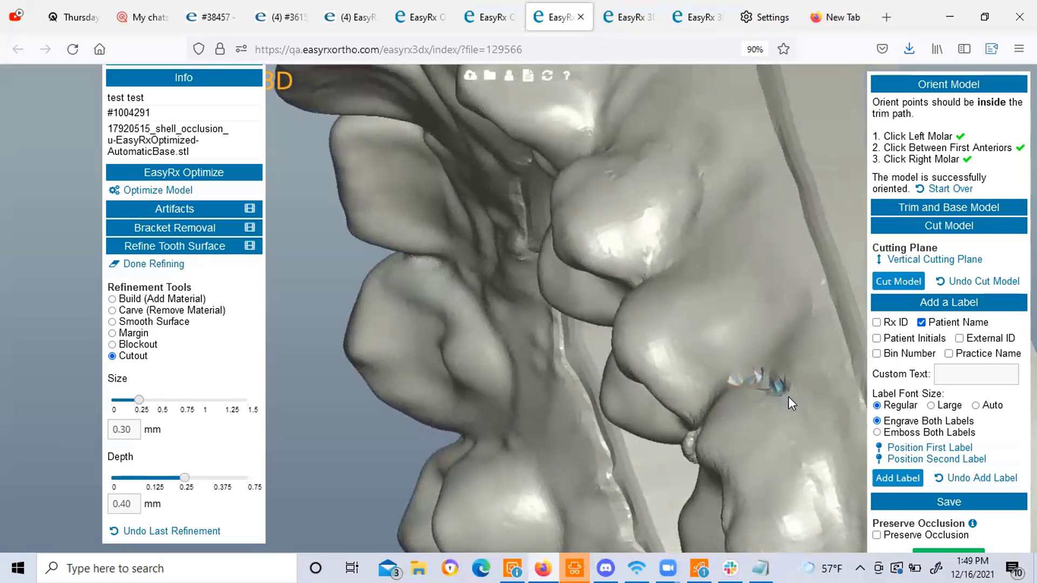
{"action": "mouse_move", "coordinate": [788, 397]}
{"action": "left_mouse_down"}
{"action": "mouse_move", "coordinate": [806, 419]}
{"action": "mouse_move", "coordinate": [805, 382]}
{"action": "mouse_move", "coordinate": [658, 130]}
{"action": "mouse_move", "coordinate": [661, 149]}
{"action": "left_mouse_up"}
{"action": "mouse_move", "coordinate": [663, 186]}
{"action": "left_mouse_down"}
{"action": "mouse_move", "coordinate": [662, 248]}
{"action": "mouse_move", "coordinate": [646, 280]}
{"action": "mouse_move", "coordinate": [728, 297]}
{"action": "mouse_move", "coordinate": [782, 184]}
{"action": "mouse_move", "coordinate": [847, 217]}
{"action": "left_mouse_up"}
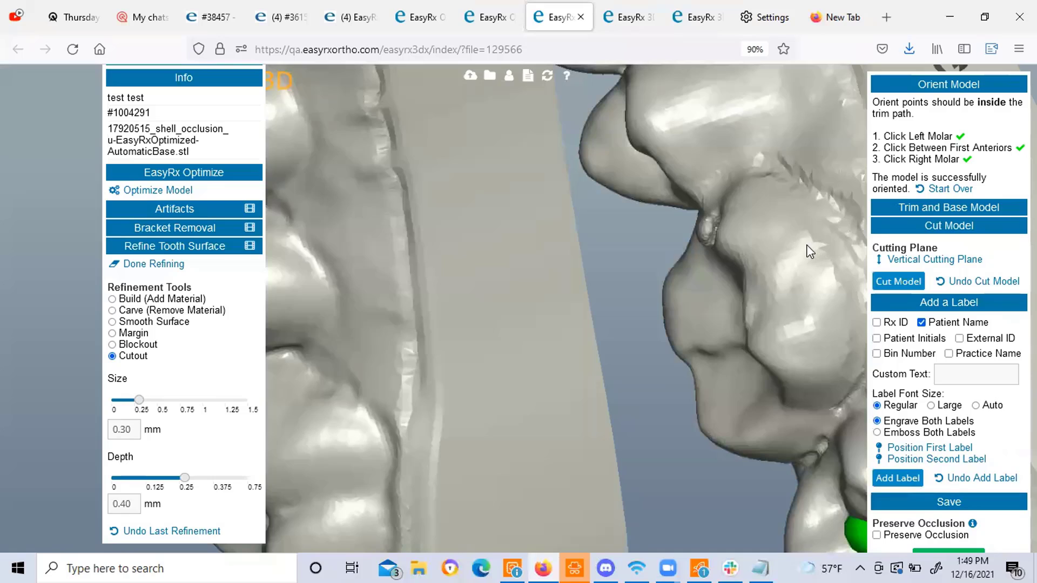
{"action": "left_click_drag", "start_coordinate": [808, 251], "coordinate": [699, 186]}
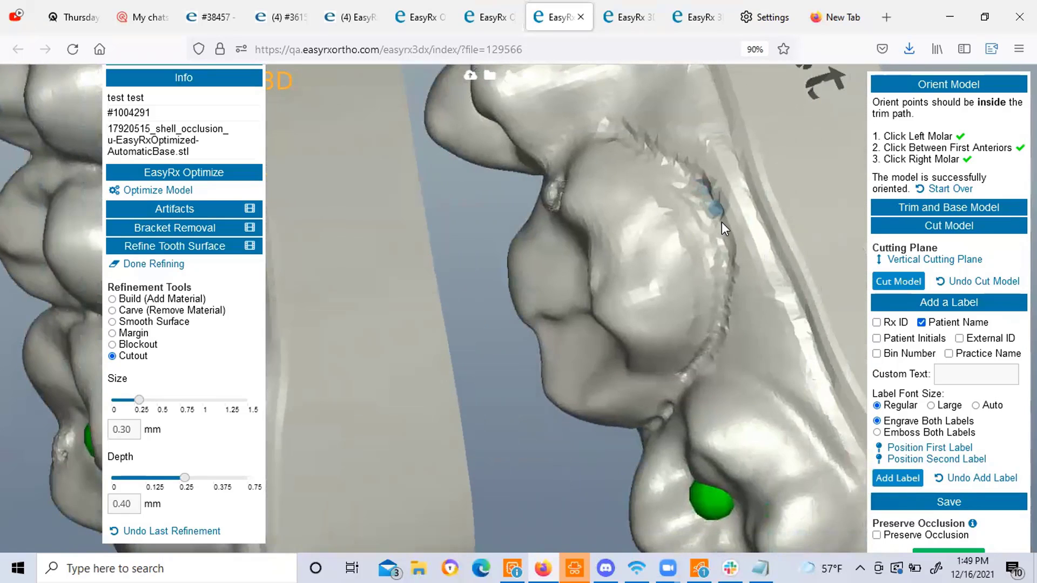
{"action": "left_click_drag", "start_coordinate": [722, 222], "coordinate": [723, 226]}
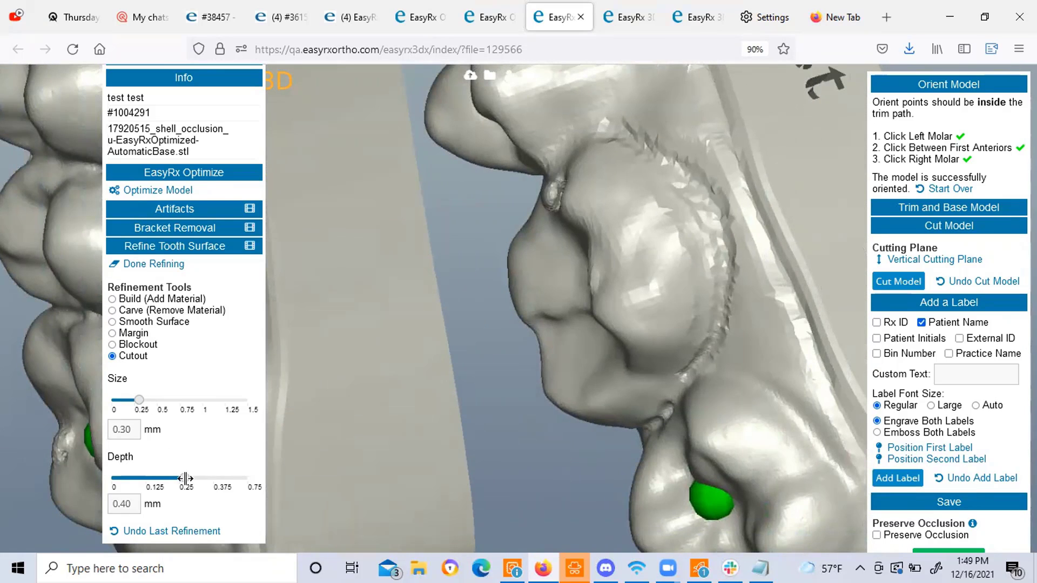
Raise the cutout depth to 0.53 mm, carve a groove along the tooth margin, then undo it.
{"action": "left_click_drag", "start_coordinate": [185, 479], "coordinate": [209, 479]}
{"action": "mouse_move", "coordinate": [610, 248]}
{"action": "left_mouse_down"}
{"action": "mouse_move", "coordinate": [611, 271]}
{"action": "mouse_move", "coordinate": [598, 259]}
{"action": "left_mouse_up"}
{"action": "mouse_move", "coordinate": [557, 223]}
{"action": "left_mouse_down"}
{"action": "mouse_move", "coordinate": [636, 261]}
{"action": "mouse_move", "coordinate": [653, 303]}
{"action": "left_mouse_up"}
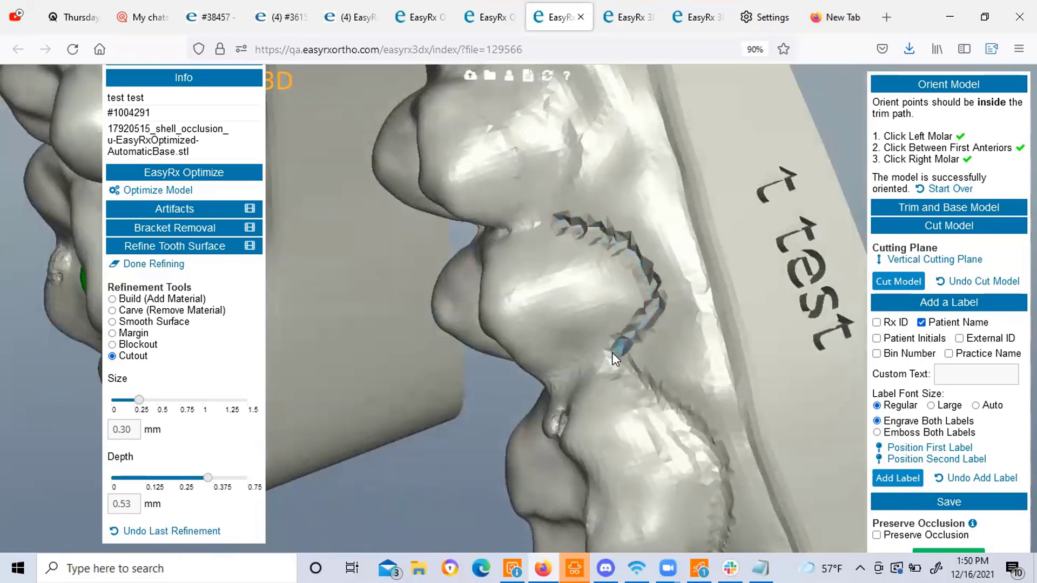
{"action": "left_click_drag", "start_coordinate": [611, 352], "coordinate": [611, 352]}
{"action": "left_click_drag", "start_coordinate": [620, 163], "coordinate": [591, 366]}
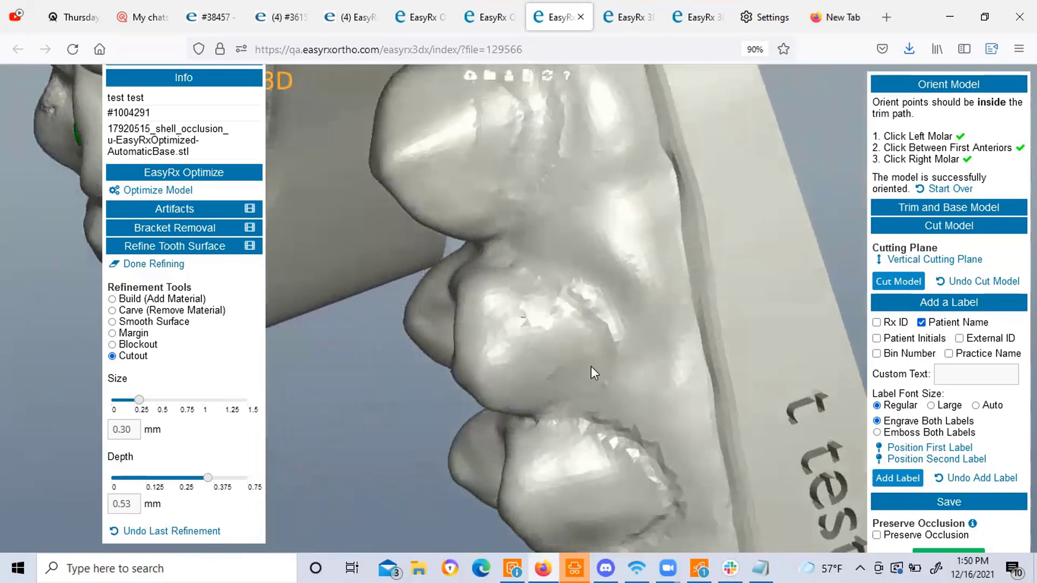
{"action": "left_click_drag", "start_coordinate": [578, 403], "coordinate": [614, 375]}
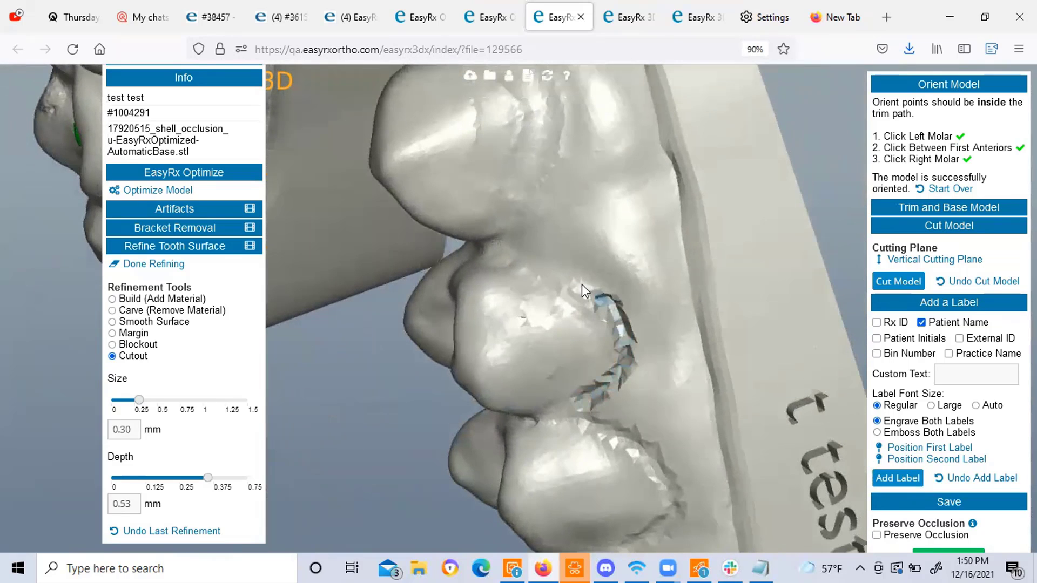
{"action": "left_click_drag", "start_coordinate": [533, 264], "coordinate": [512, 254]}
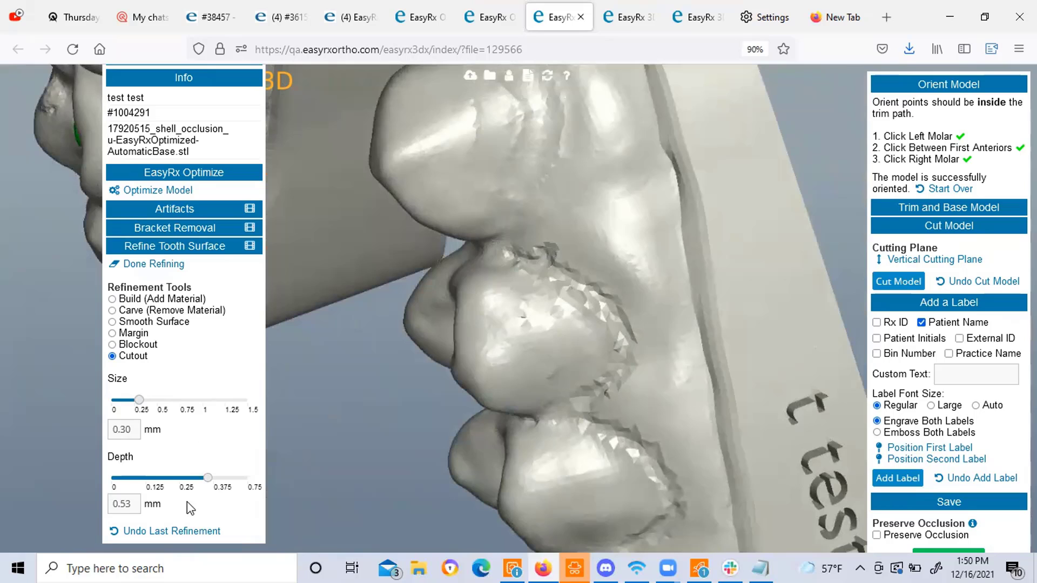
{"action": "left_click", "coordinate": [162, 531]}
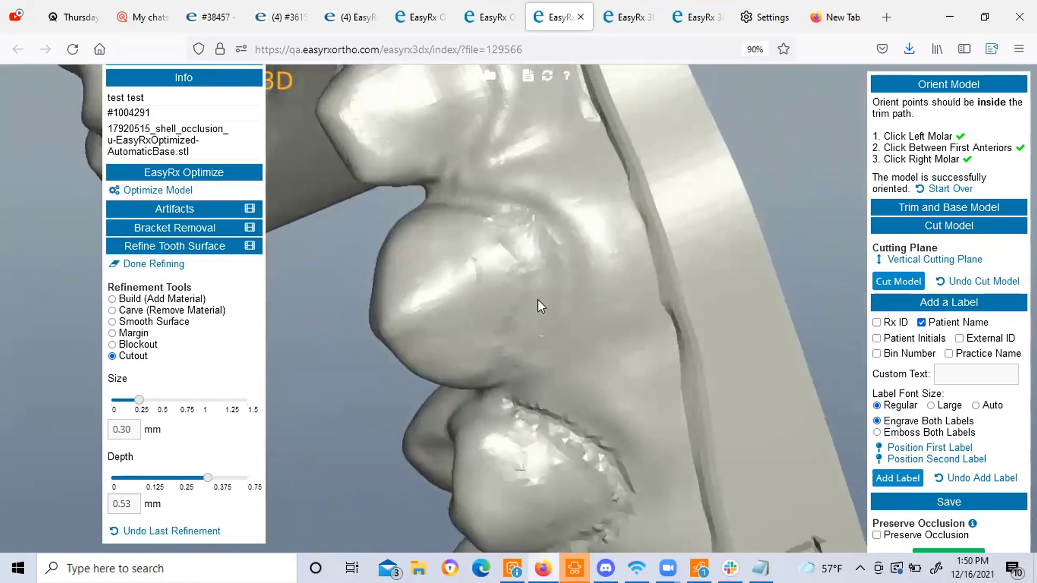
Recarve the cutout groove along the tooth margin in several strokes.
{"action": "right_click_drag", "start_coordinate": [537, 299], "coordinate": [505, 406]}
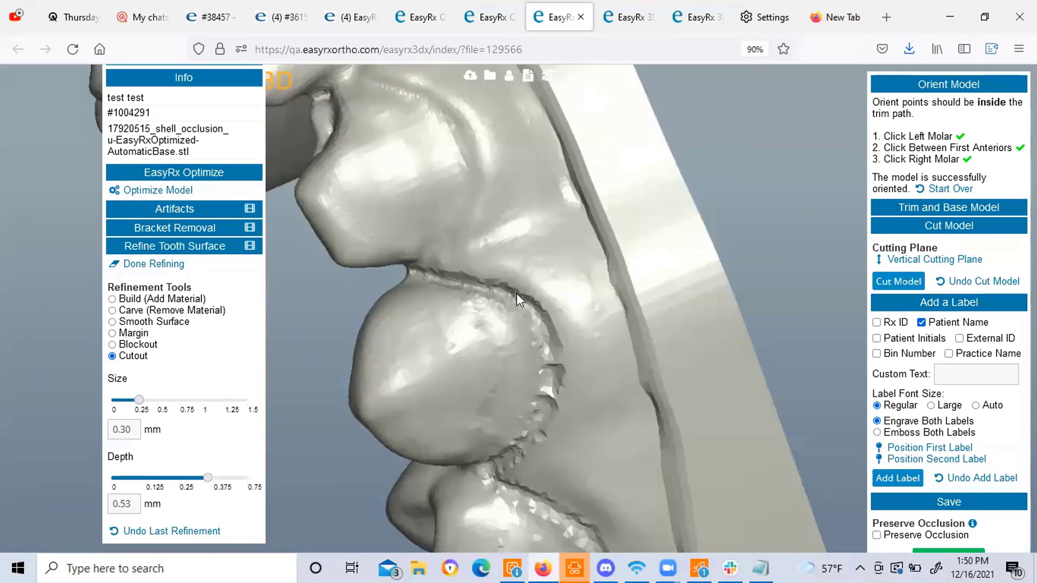
{"action": "right_click_drag", "start_coordinate": [562, 315], "coordinate": [578, 349]}
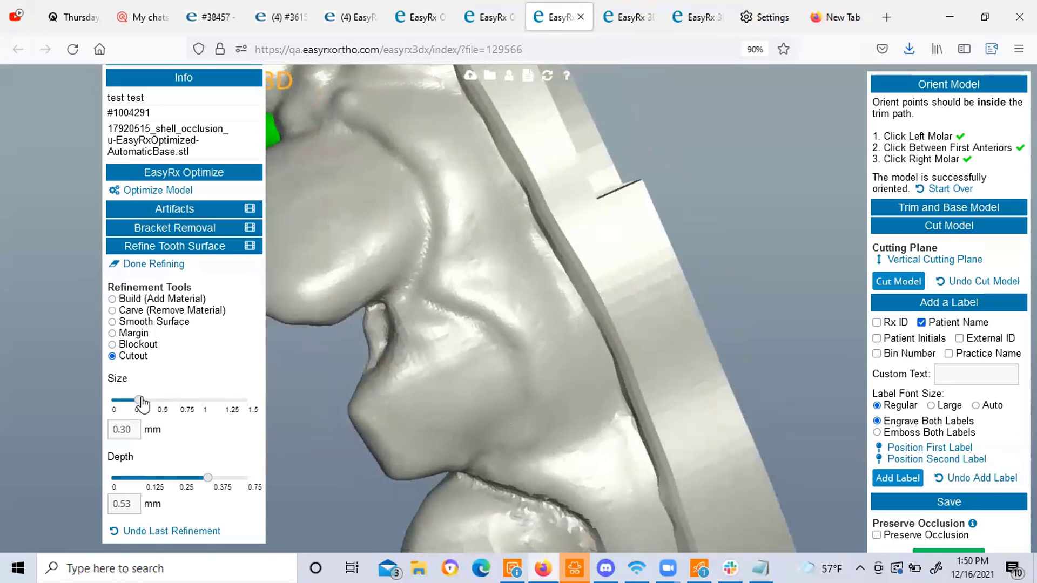
{"action": "mouse_move", "coordinate": [480, 466]}
{"action": "left_mouse_down"}
{"action": "mouse_move", "coordinate": [507, 445]}
{"action": "mouse_move", "coordinate": [534, 394]}
{"action": "left_mouse_up"}
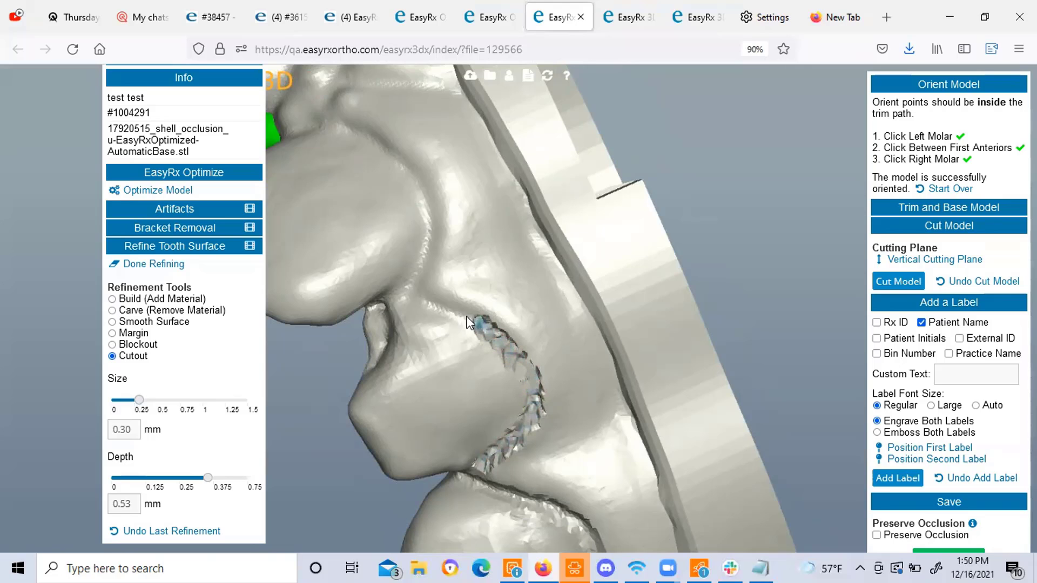
{"action": "left_click_drag", "start_coordinate": [434, 300], "coordinate": [423, 295]}
{"action": "right_click_drag", "start_coordinate": [478, 264], "coordinate": [490, 286]}
{"action": "left_click_drag", "start_coordinate": [467, 483], "coordinate": [490, 451]}
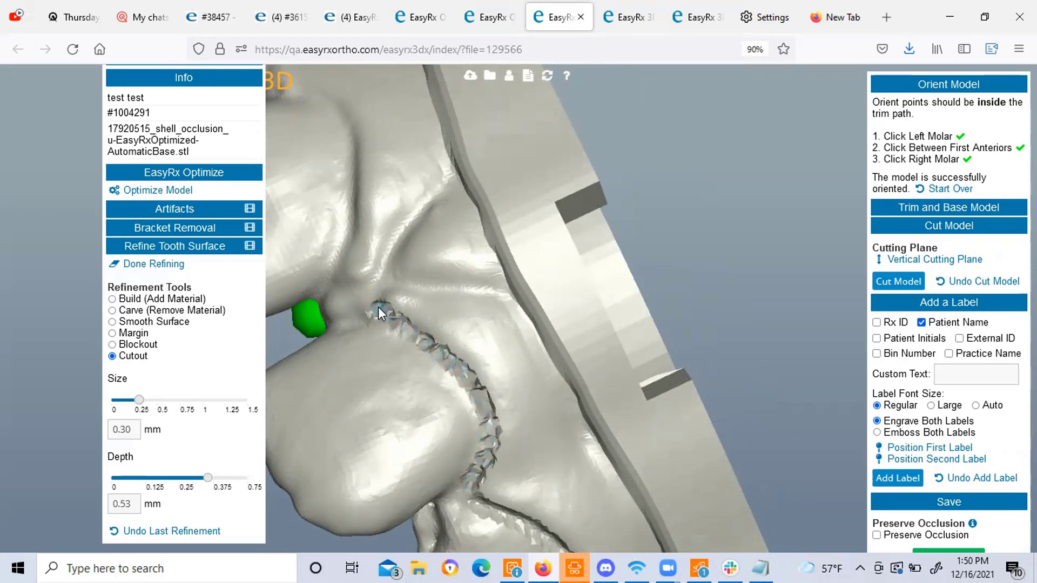
{"action": "mouse_move", "coordinate": [469, 317]}
{"action": "right_mouse_down"}
{"action": "mouse_move", "coordinate": [501, 329]}
{"action": "mouse_move", "coordinate": [582, 434]}
{"action": "mouse_move", "coordinate": [688, 416]}
{"action": "right_mouse_up"}
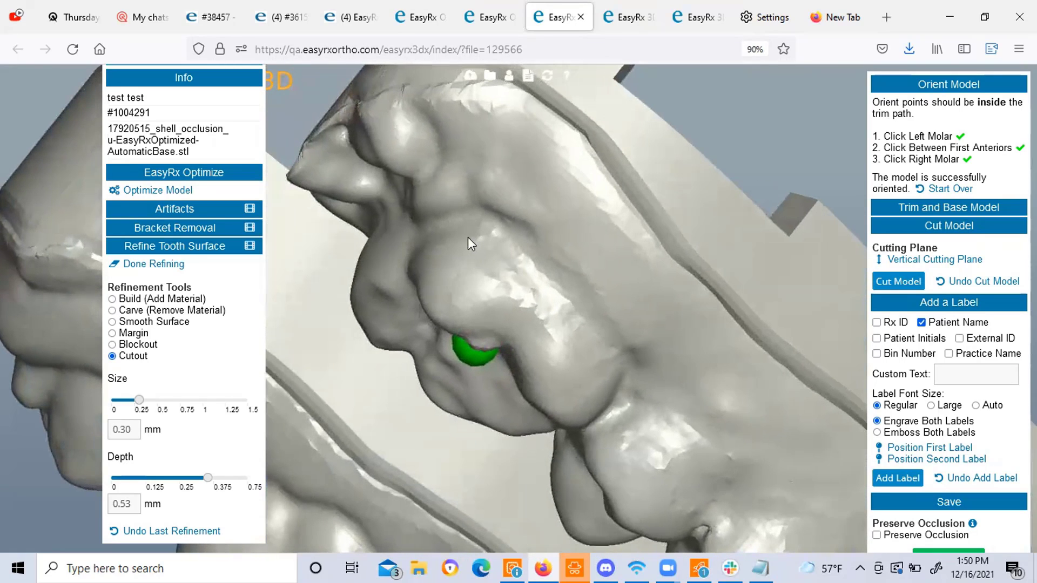
{"action": "left_click_drag", "start_coordinate": [527, 246], "coordinate": [557, 275]}
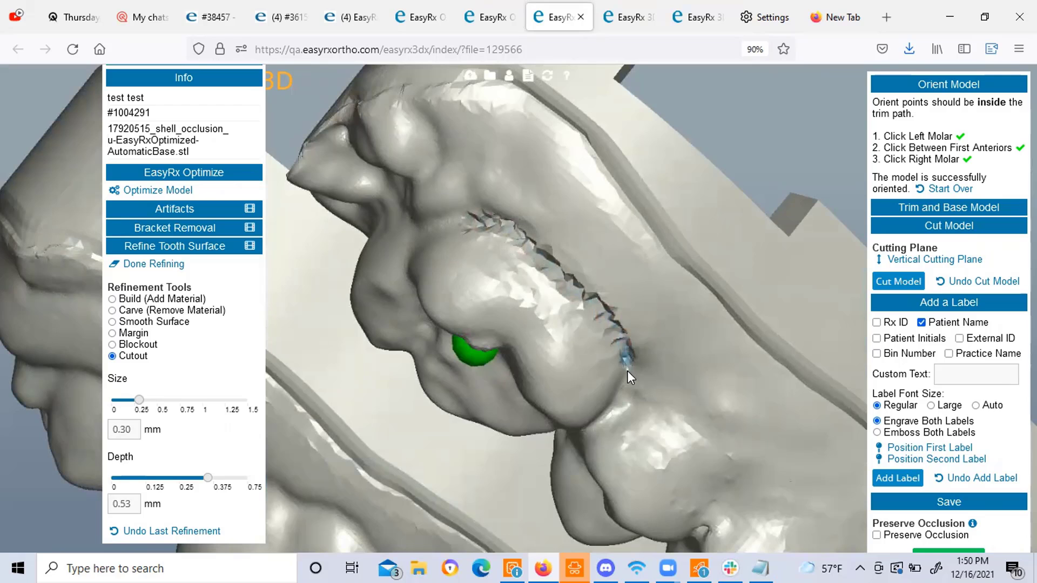
{"action": "left_click_drag", "start_coordinate": [627, 370], "coordinate": [625, 378]}
Carve further cutout grooves down the tooth and into the gap between teeth.
{"action": "left_click_drag", "start_coordinate": [524, 419], "coordinate": [490, 439]}
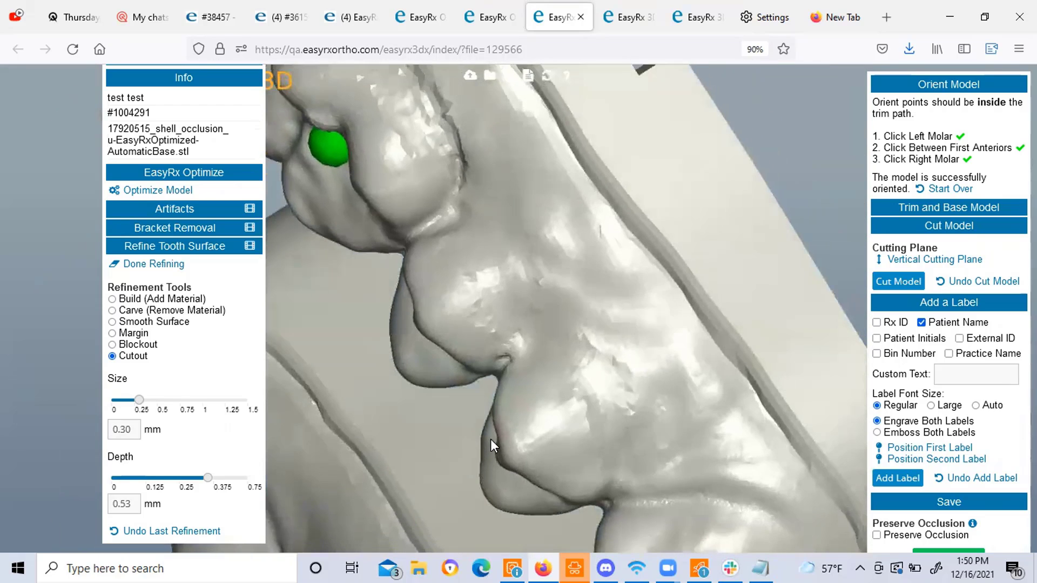
{"action": "left_click_drag", "start_coordinate": [486, 245], "coordinate": [536, 312]}
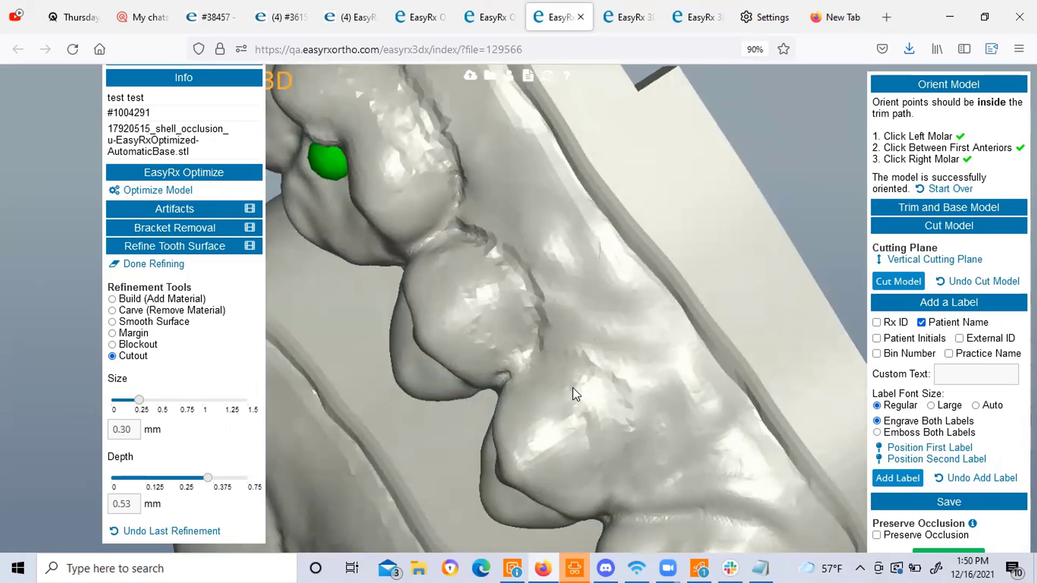
{"action": "mouse_move", "coordinate": [535, 362]}
{"action": "left_mouse_down"}
{"action": "mouse_move", "coordinate": [606, 395]}
{"action": "mouse_move", "coordinate": [617, 429]}
{"action": "left_mouse_up"}
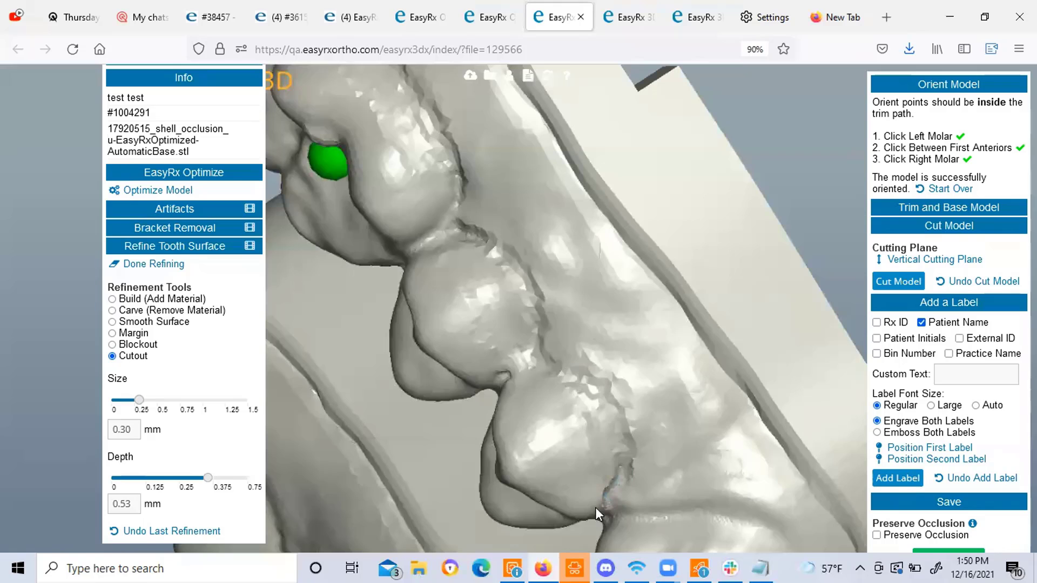
{"action": "middle_click_drag", "start_coordinate": [607, 347], "coordinate": [611, 328]}
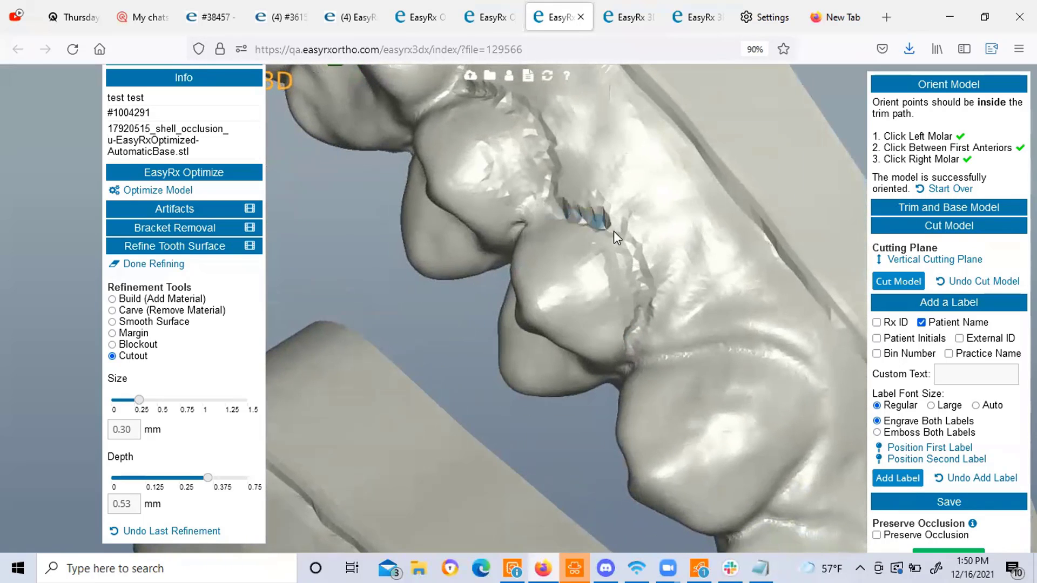
{"action": "mouse_move", "coordinate": [613, 231]}
{"action": "left_mouse_down"}
{"action": "mouse_move", "coordinate": [641, 293]}
{"action": "mouse_move", "coordinate": [635, 343]}
{"action": "left_mouse_up"}
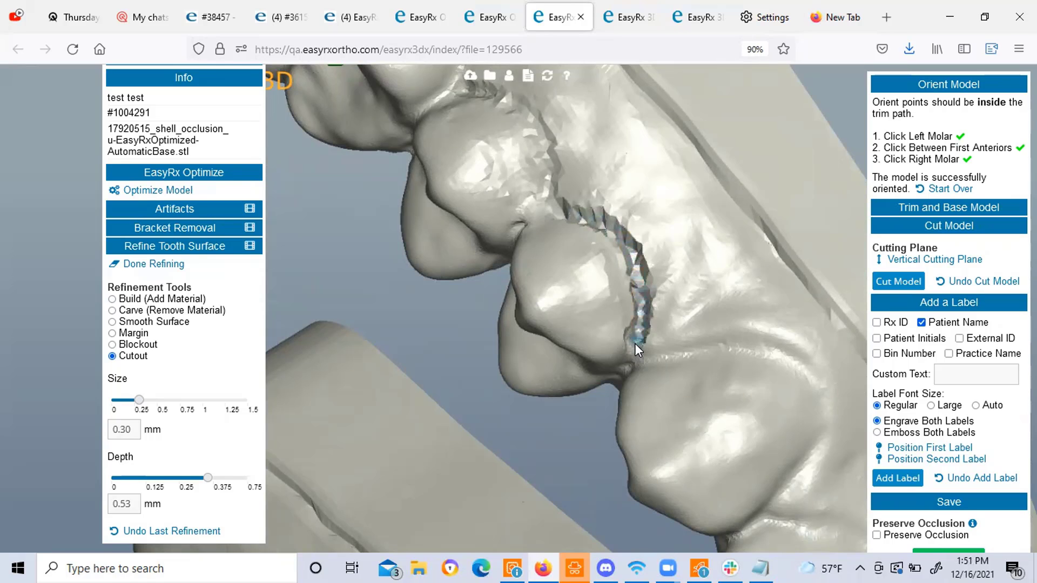
{"action": "mouse_move", "coordinate": [670, 320]}
{"action": "middle_mouse_down"}
{"action": "mouse_move", "coordinate": [642, 344]}
{"action": "mouse_move", "coordinate": [696, 374]}
{"action": "middle_mouse_up"}
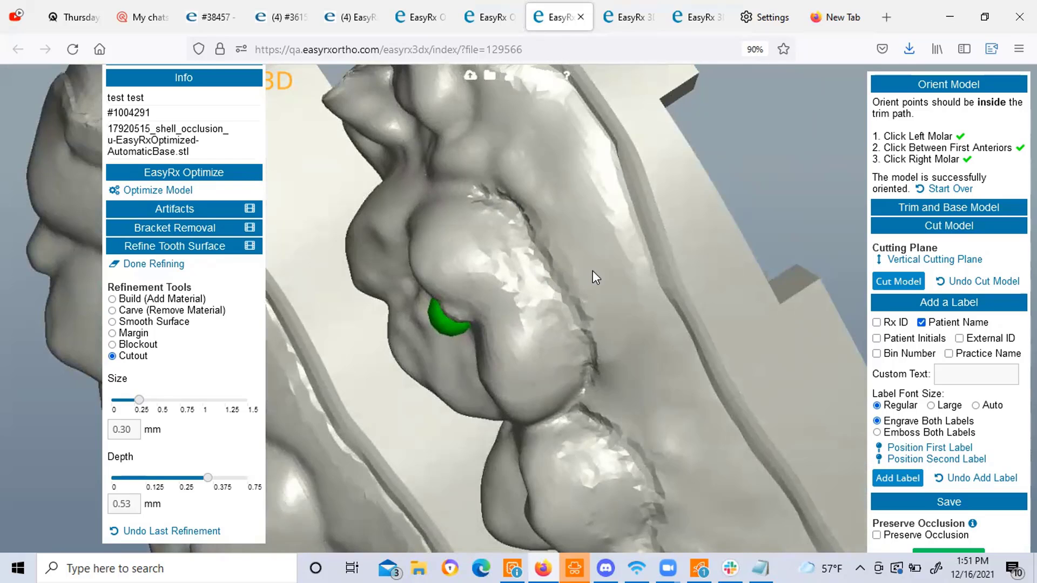
{"action": "mouse_move", "coordinate": [592, 270]}
{"action": "middle_mouse_down"}
{"action": "mouse_move", "coordinate": [598, 253]}
{"action": "mouse_move", "coordinate": [611, 272]}
{"action": "middle_mouse_up"}
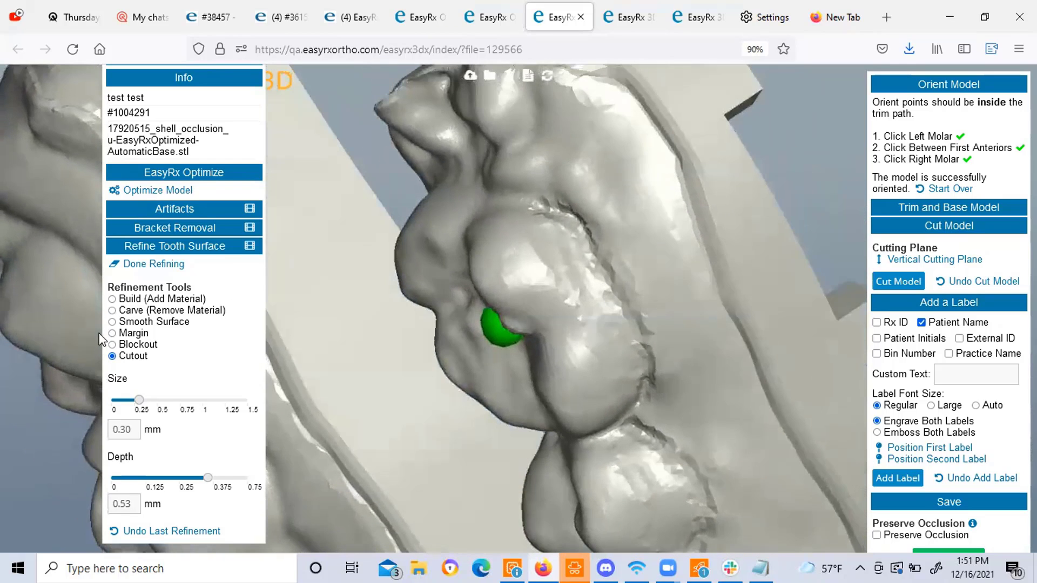
Switch to Smooth Surface, smooth a rough ridge, and raise the smoothing size to 1.46 mm.
{"action": "left_click", "coordinate": [113, 323]}
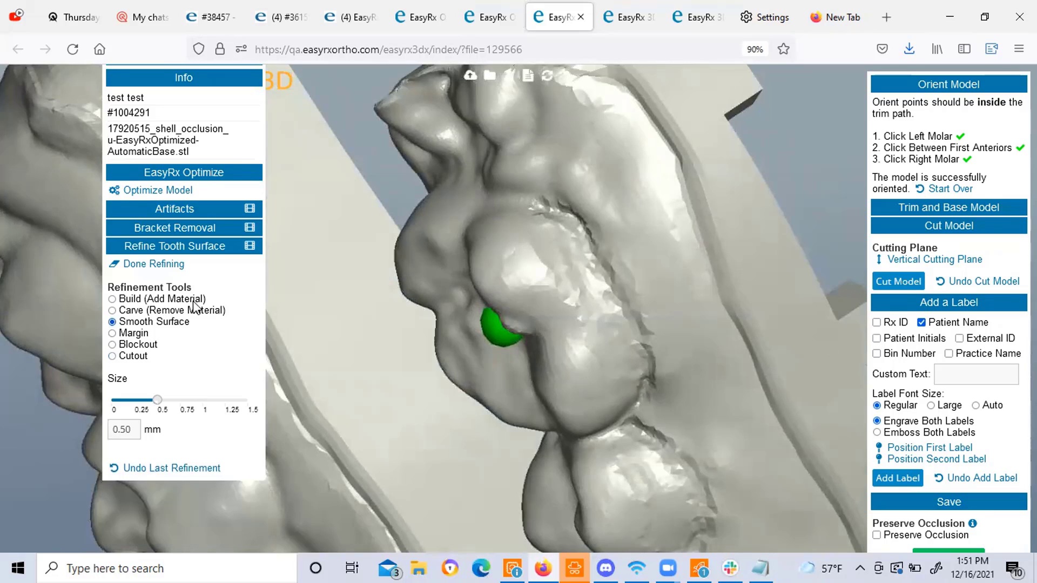
{"action": "left_click_drag", "start_coordinate": [157, 400], "coordinate": [196, 399]}
{"action": "mouse_move", "coordinate": [523, 203]}
{"action": "left_mouse_down"}
{"action": "mouse_move", "coordinate": [557, 212]}
{"action": "mouse_move", "coordinate": [624, 300]}
{"action": "mouse_move", "coordinate": [651, 393]}
{"action": "mouse_move", "coordinate": [593, 439]}
{"action": "left_mouse_up"}
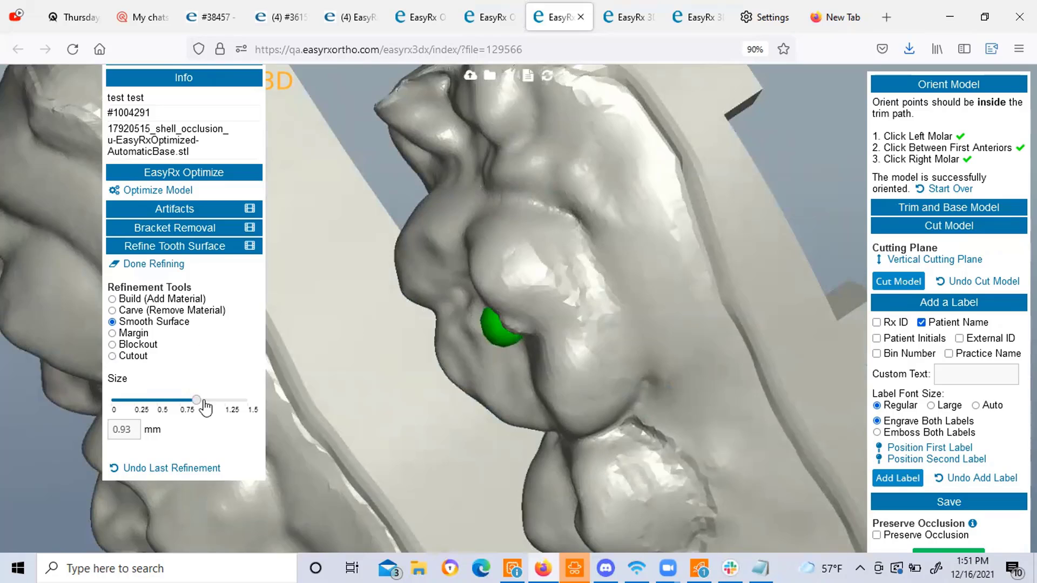
{"action": "left_click_drag", "start_coordinate": [199, 399], "coordinate": [243, 399]}
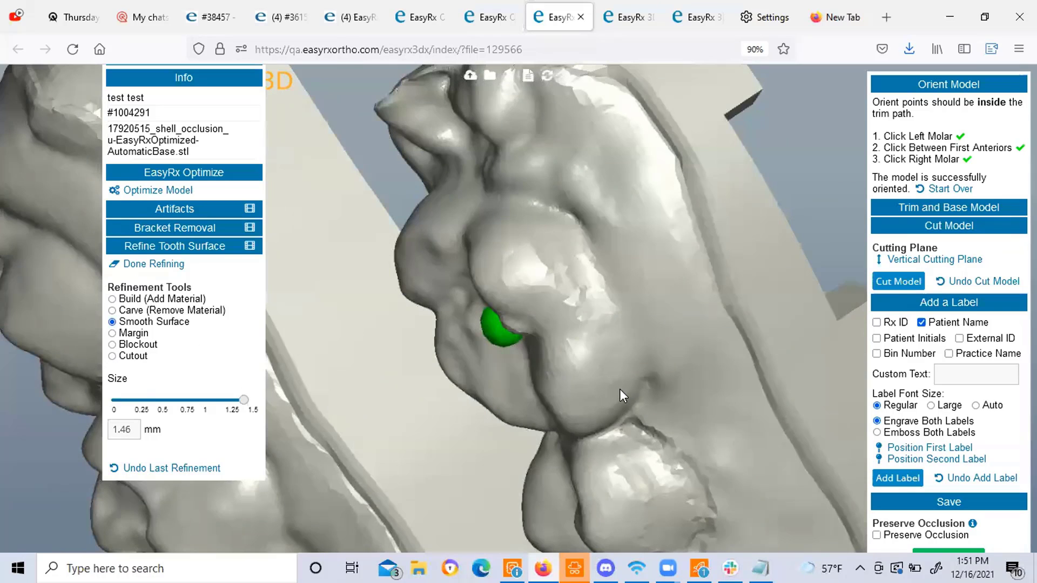
{"action": "left_click_drag", "start_coordinate": [583, 369], "coordinate": [500, 303]}
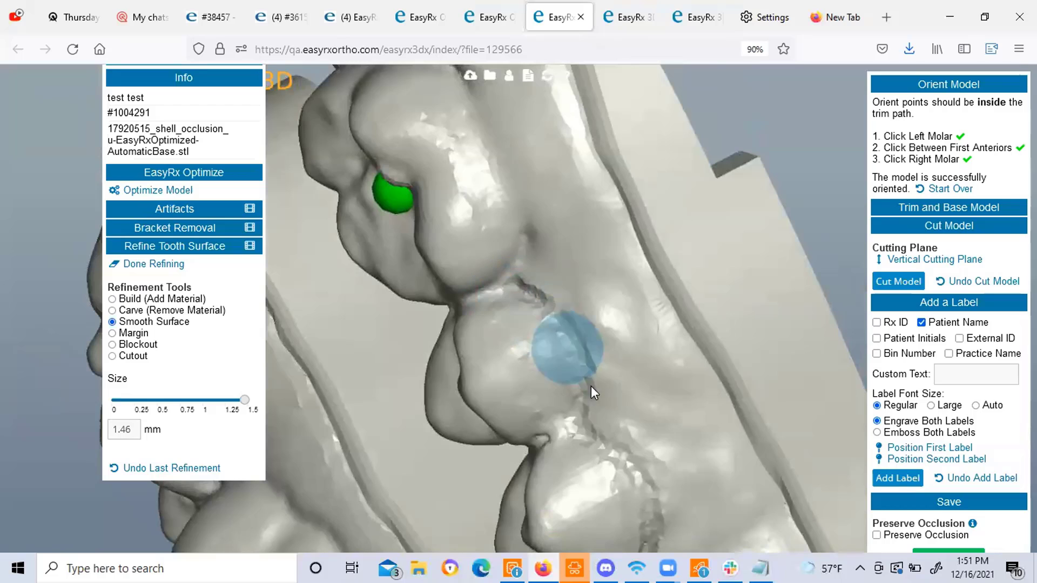
{"action": "left_click_drag", "start_coordinate": [654, 468], "coordinate": [637, 417]}
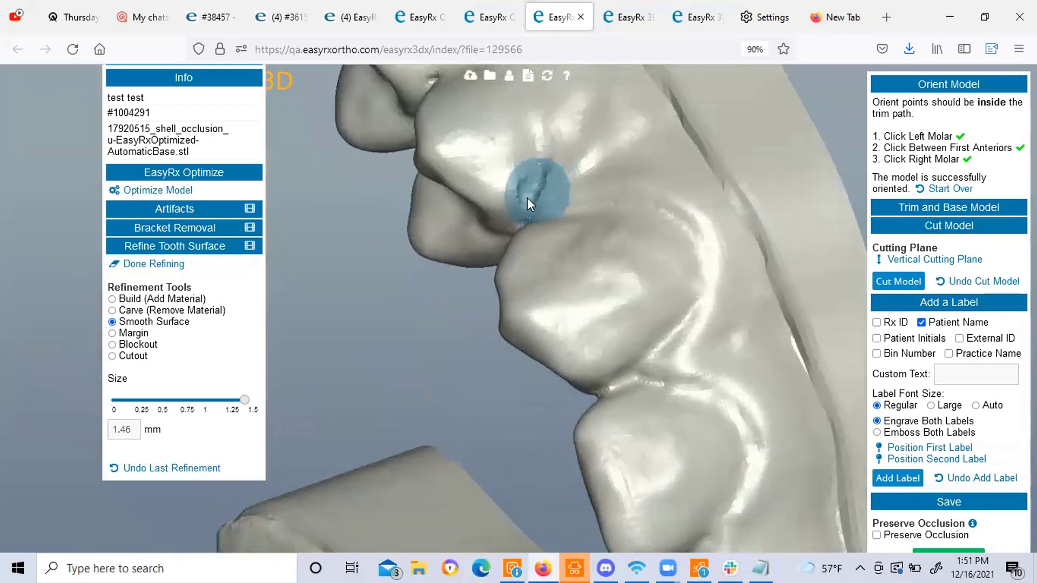
{"action": "mouse_move", "coordinate": [718, 350]}
{"action": "left_mouse_down"}
{"action": "mouse_move", "coordinate": [641, 321]}
{"action": "mouse_move", "coordinate": [656, 274]}
{"action": "mouse_move", "coordinate": [648, 380]}
{"action": "left_mouse_up"}
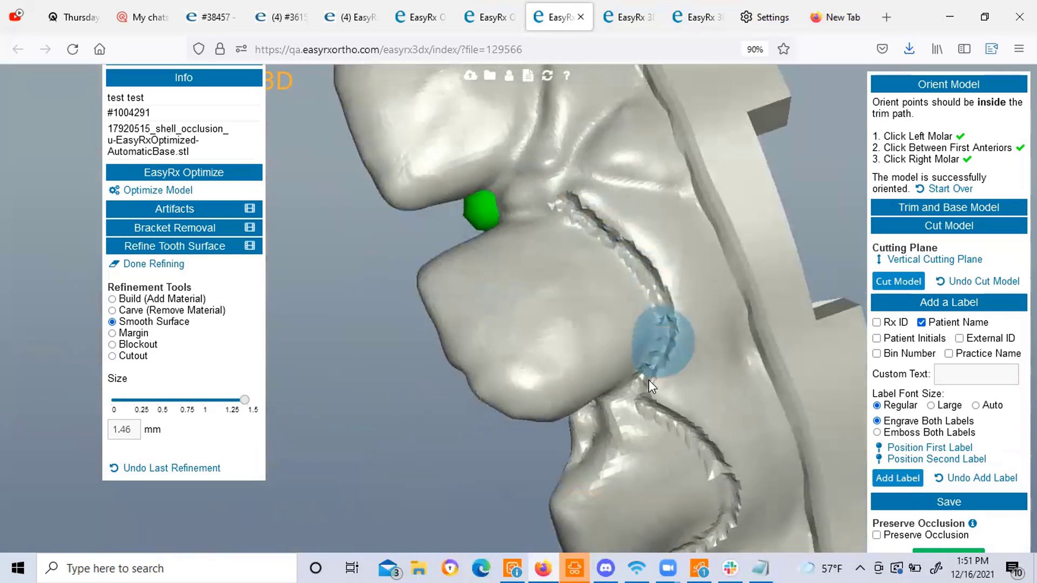
Smooth the jagged groove and tooth edges around the upper arch at 1.46 mm.
{"action": "mouse_move", "coordinate": [617, 332]}
{"action": "left_mouse_down"}
{"action": "mouse_move", "coordinate": [677, 396]}
{"action": "mouse_move", "coordinate": [688, 390]}
{"action": "mouse_move", "coordinate": [677, 368]}
{"action": "mouse_move", "coordinate": [569, 300]}
{"action": "mouse_move", "coordinate": [503, 144]}
{"action": "left_mouse_up"}
{"action": "mouse_move", "coordinate": [583, 204]}
{"action": "left_mouse_down"}
{"action": "mouse_move", "coordinate": [523, 125]}
{"action": "mouse_move", "coordinate": [624, 192]}
{"action": "mouse_move", "coordinate": [516, 306]}
{"action": "mouse_move", "coordinate": [615, 410]}
{"action": "mouse_move", "coordinate": [645, 296]}
{"action": "mouse_move", "coordinate": [621, 277]}
{"action": "left_mouse_up"}
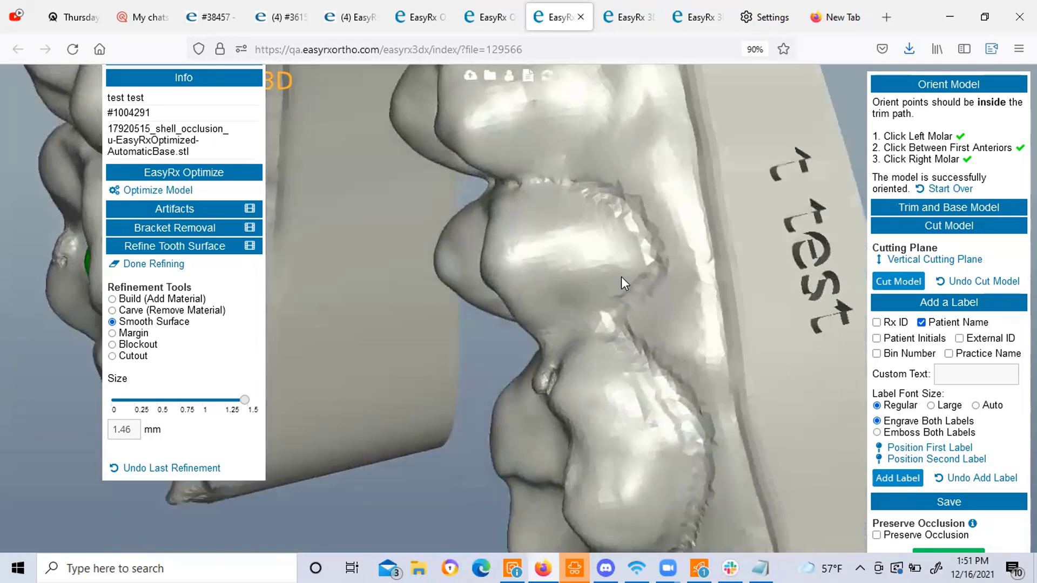
{"action": "mouse_move", "coordinate": [520, 183]}
{"action": "left_mouse_down"}
{"action": "mouse_move", "coordinate": [606, 204]}
{"action": "mouse_move", "coordinate": [620, 290]}
{"action": "mouse_move", "coordinate": [582, 221]}
{"action": "left_mouse_up"}
{"action": "mouse_move", "coordinate": [572, 258]}
{"action": "left_mouse_down"}
{"action": "mouse_move", "coordinate": [669, 342]}
{"action": "mouse_move", "coordinate": [614, 462]}
{"action": "left_mouse_up"}
{"action": "mouse_move", "coordinate": [720, 453]}
{"action": "left_mouse_down"}
{"action": "mouse_move", "coordinate": [722, 269]}
{"action": "mouse_move", "coordinate": [677, 247]}
{"action": "mouse_move", "coordinate": [724, 252]}
{"action": "mouse_move", "coordinate": [728, 264]}
{"action": "mouse_move", "coordinate": [646, 292]}
{"action": "mouse_move", "coordinate": [696, 326]}
{"action": "mouse_move", "coordinate": [684, 355]}
{"action": "left_mouse_up"}
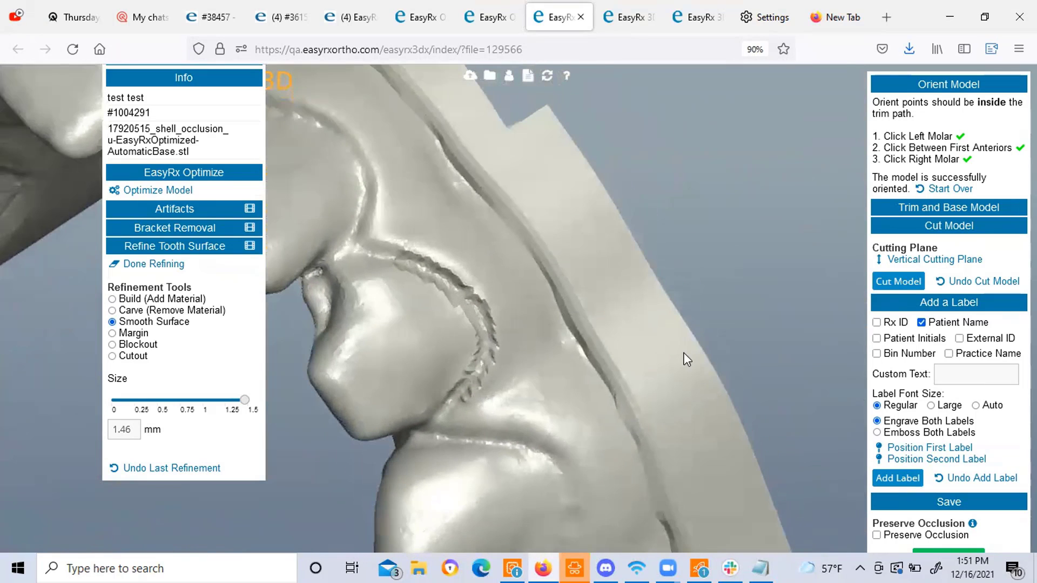
{"action": "mouse_move", "coordinate": [458, 400]}
{"action": "left_mouse_down"}
{"action": "mouse_move", "coordinate": [489, 309]}
{"action": "mouse_move", "coordinate": [381, 249]}
{"action": "mouse_move", "coordinate": [511, 340]}
{"action": "left_mouse_up"}
{"action": "mouse_move", "coordinate": [422, 381]}
{"action": "left_mouse_down"}
{"action": "mouse_move", "coordinate": [397, 384]}
{"action": "mouse_move", "coordinate": [423, 409]}
{"action": "mouse_move", "coordinate": [605, 449]}
{"action": "mouse_move", "coordinate": [724, 429]}
{"action": "mouse_move", "coordinate": [766, 410]}
{"action": "mouse_move", "coordinate": [721, 401]}
{"action": "mouse_move", "coordinate": [653, 440]}
{"action": "mouse_move", "coordinate": [723, 435]}
{"action": "mouse_move", "coordinate": [810, 400]}
{"action": "left_mouse_up"}
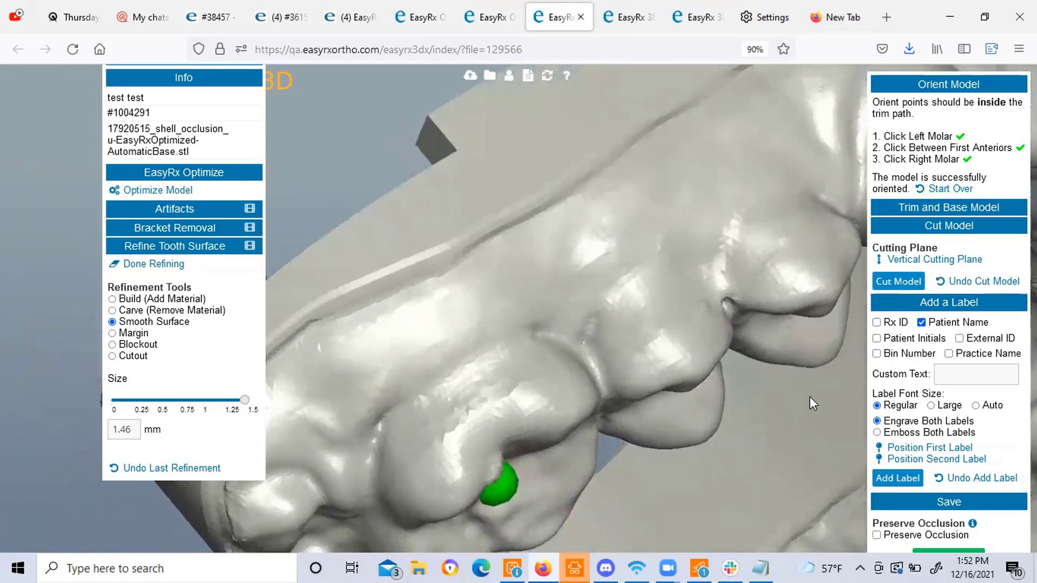
{"action": "mouse_move", "coordinate": [674, 334]}
{"action": "left_mouse_down"}
{"action": "mouse_move", "coordinate": [688, 323]}
{"action": "mouse_move", "coordinate": [523, 359]}
{"action": "left_mouse_up"}
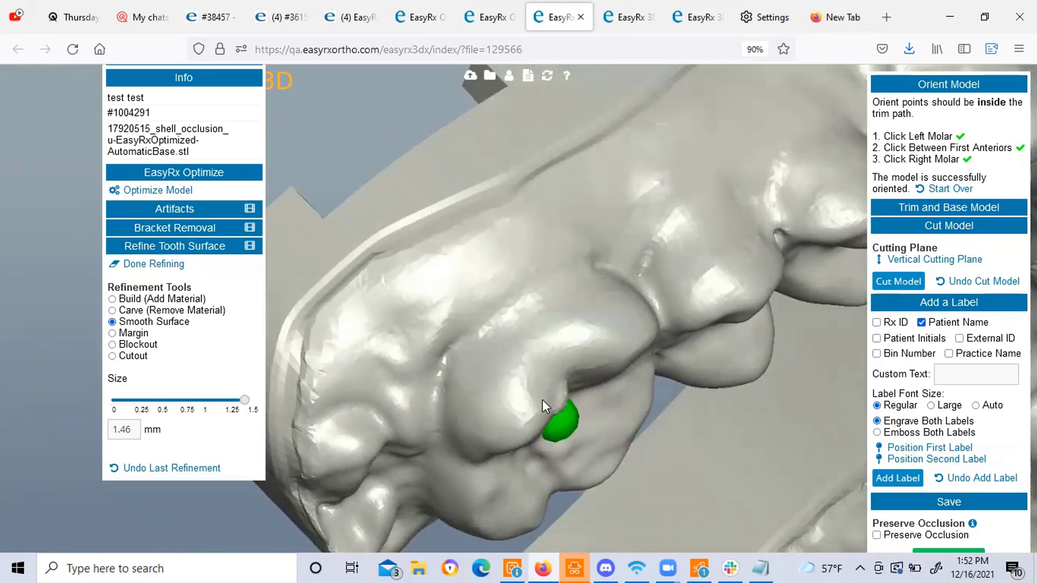
{"action": "mouse_move", "coordinate": [542, 400]}
{"action": "left_mouse_down"}
{"action": "mouse_move", "coordinate": [491, 387]}
{"action": "mouse_move", "coordinate": [494, 374]}
{"action": "left_mouse_up"}
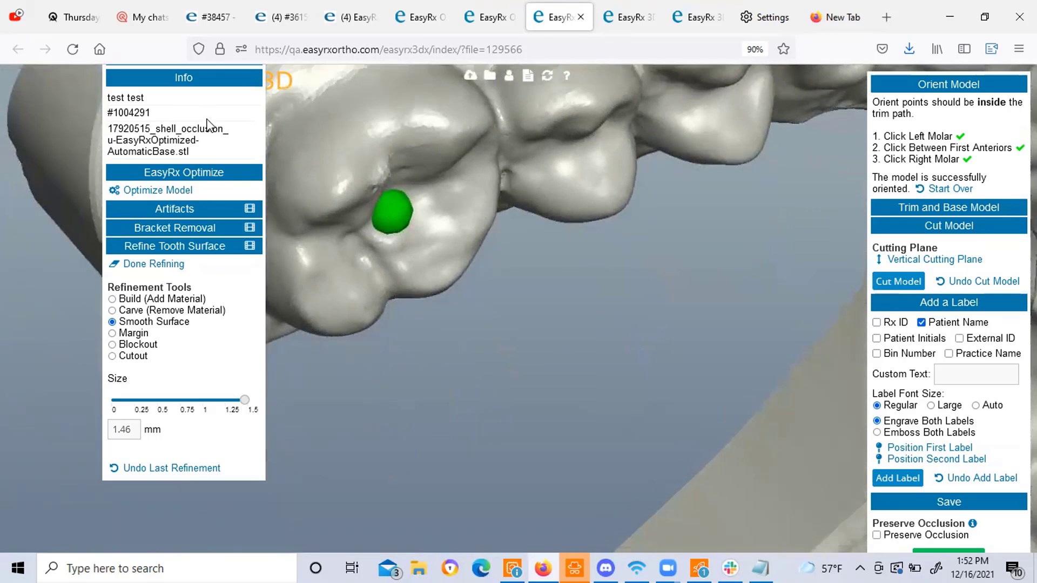
{"action": "scroll", "coordinate": [209, 125], "scroll_direction": "up", "scroll_amount": 3}
Zoom out and rotate the arch to show the engraved test label and front teeth.
{"action": "left_click", "coordinate": [140, 241]}
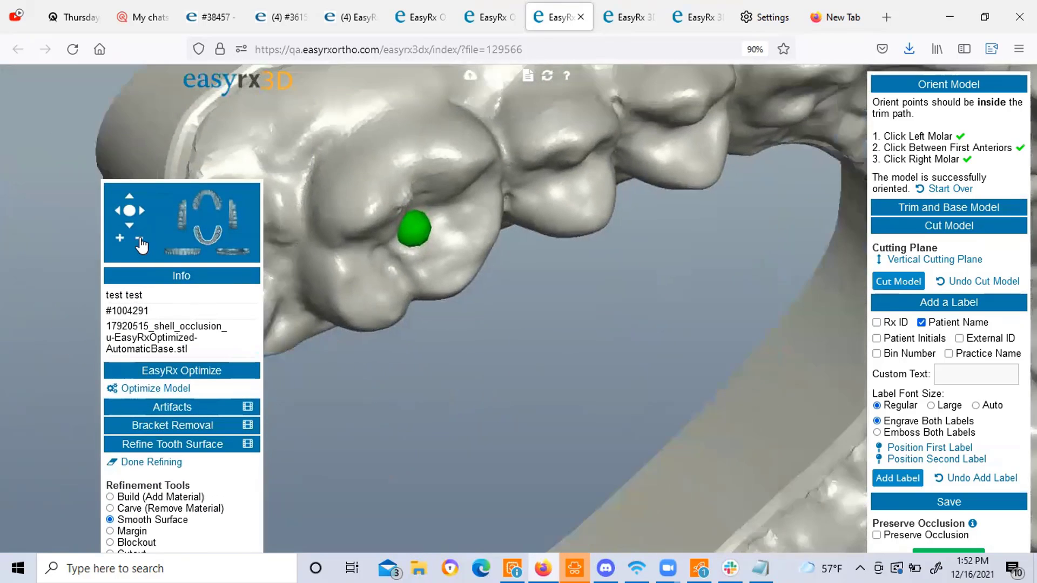
{"action": "left_click", "coordinate": [141, 242]}
{"action": "left_click", "coordinate": [207, 204]}
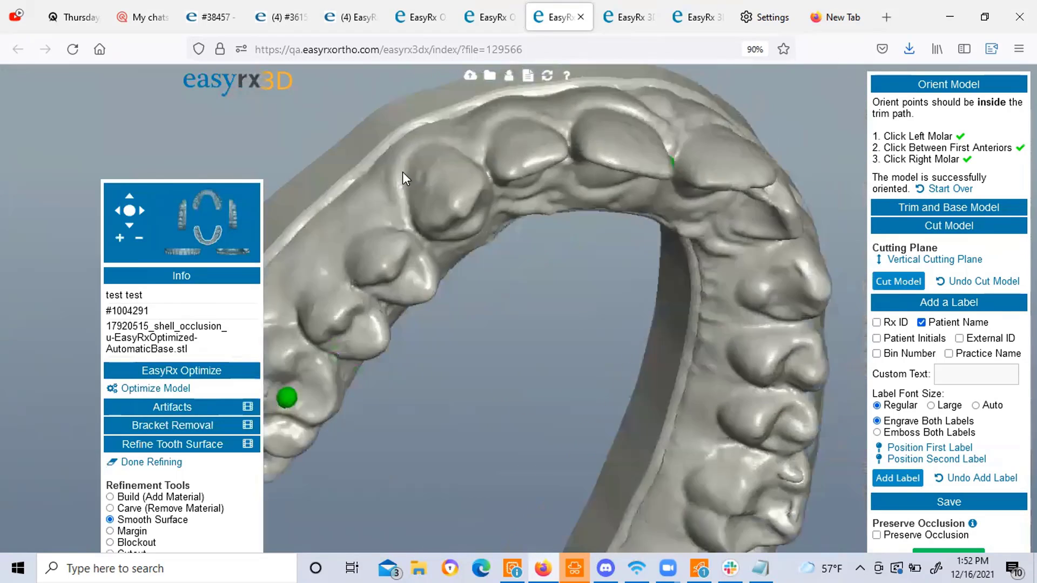
{"action": "left_click_drag", "start_coordinate": [731, 235], "coordinate": [505, 329]}
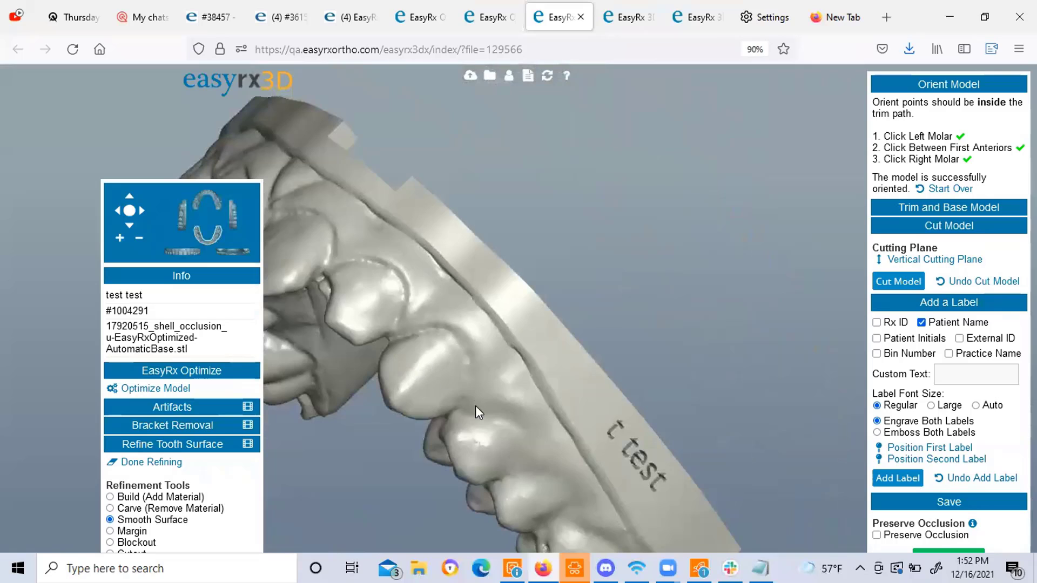
{"action": "left_click_drag", "start_coordinate": [446, 310], "coordinate": [624, 360]}
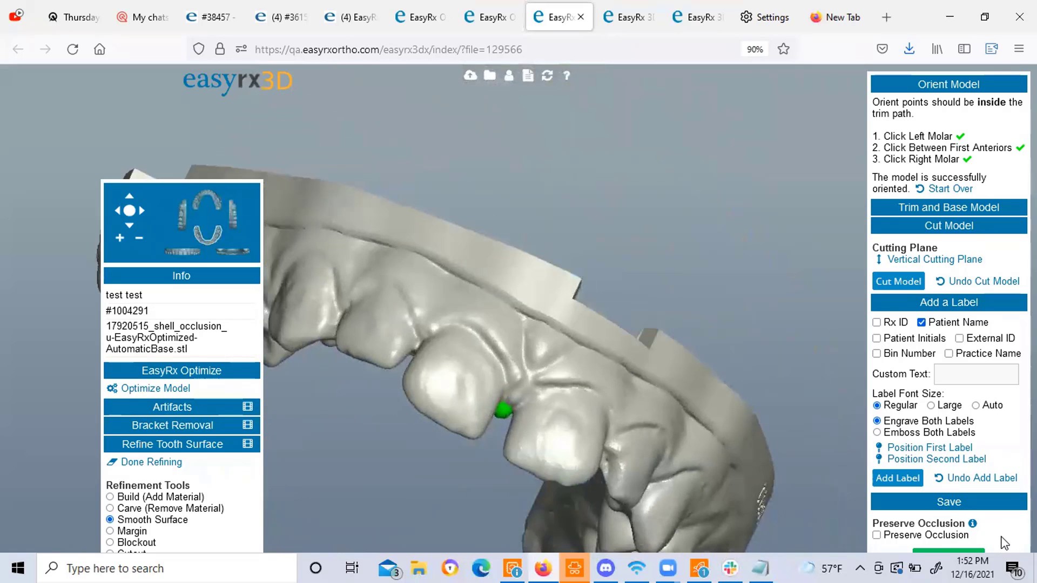
{"action": "scroll", "coordinate": [1002, 466], "scroll_direction": "down", "scroll_amount": 2}
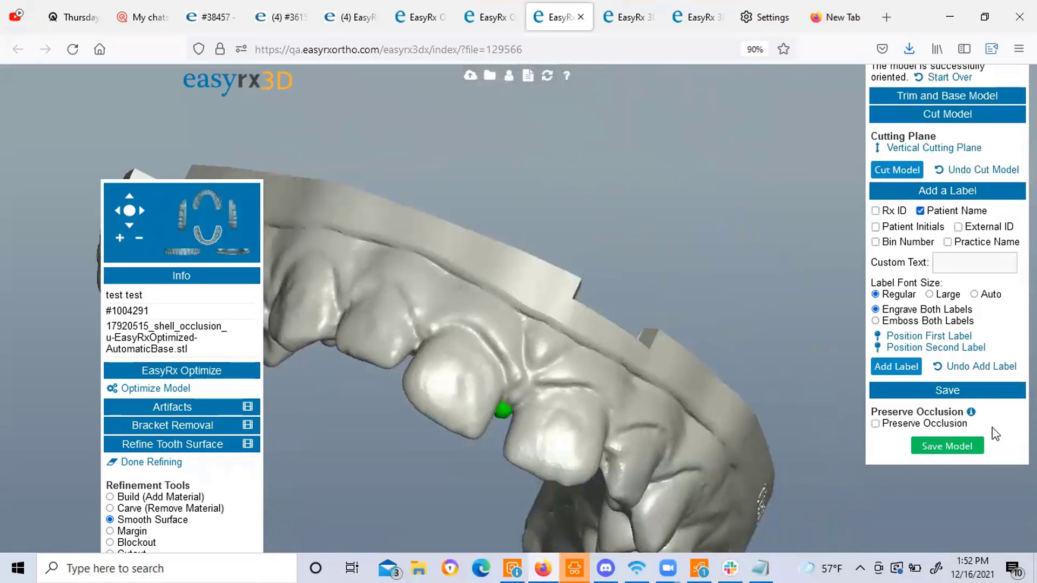
Save the refined model as STL file t_test_Upper and return to the 3D Command Center.
{"action": "left_click", "coordinate": [947, 446]}
{"action": "left_click", "coordinate": [503, 316]}
{"action": "key", "text": "BackSpace"}
{"action": "key", "text": "BackSpace"}
{"action": "key", "text": "BackSpace"}
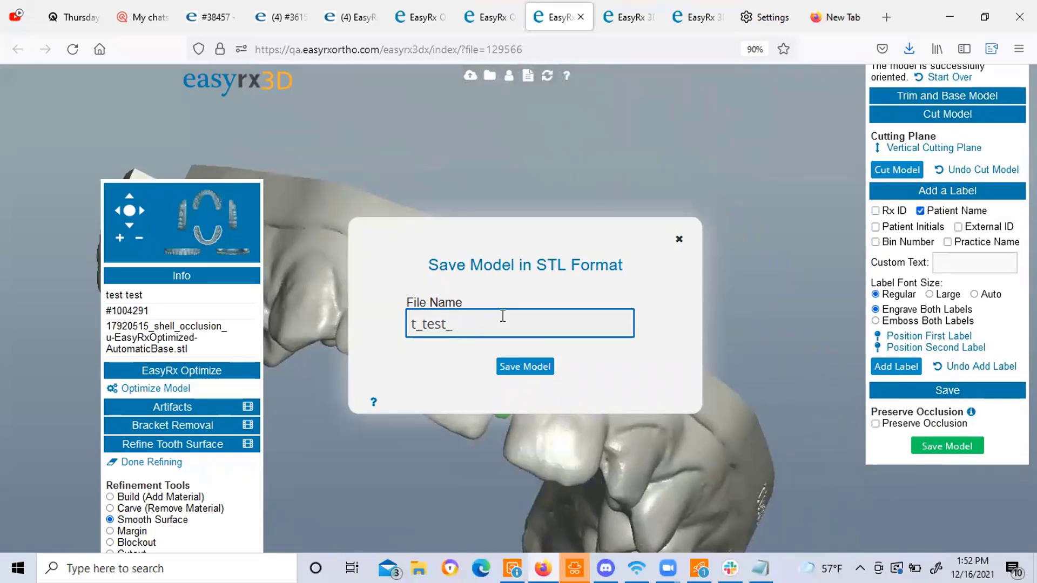
{"action": "type", "text": "Upper"}
{"action": "left_click", "coordinate": [506, 369]}
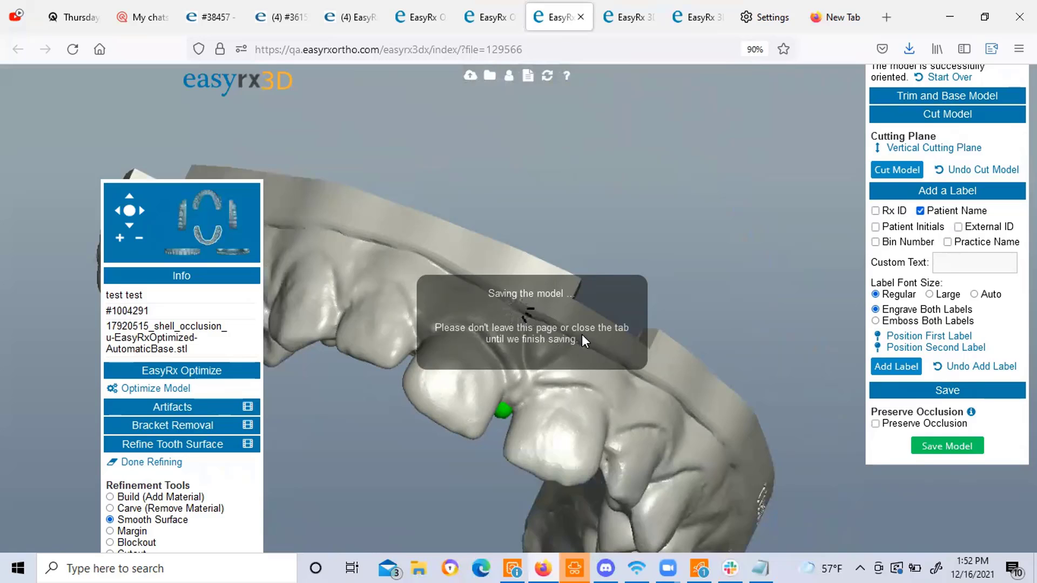
{"action": "left_click", "coordinate": [486, 17]}
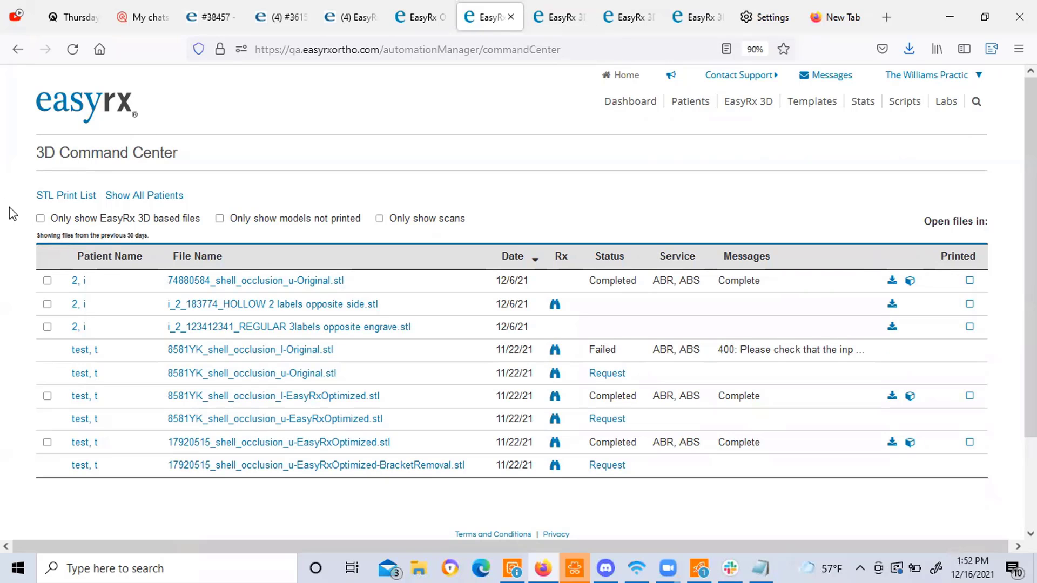
Refresh the STL Print List until t_test_Upper.stl appears, then select it and mark it printed.
{"action": "left_click", "coordinate": [55, 197]}
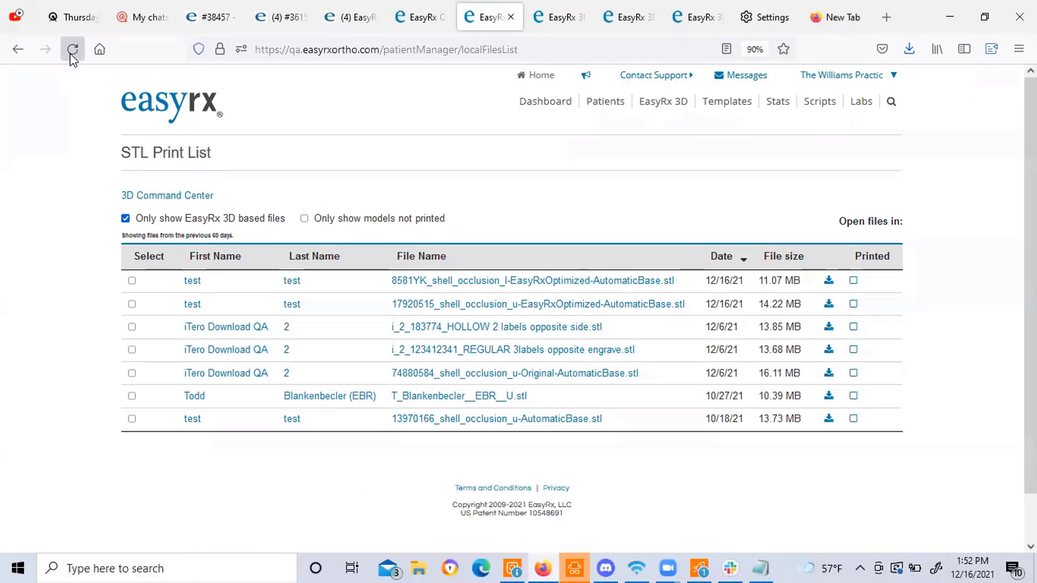
{"action": "left_click", "coordinate": [72, 49]}
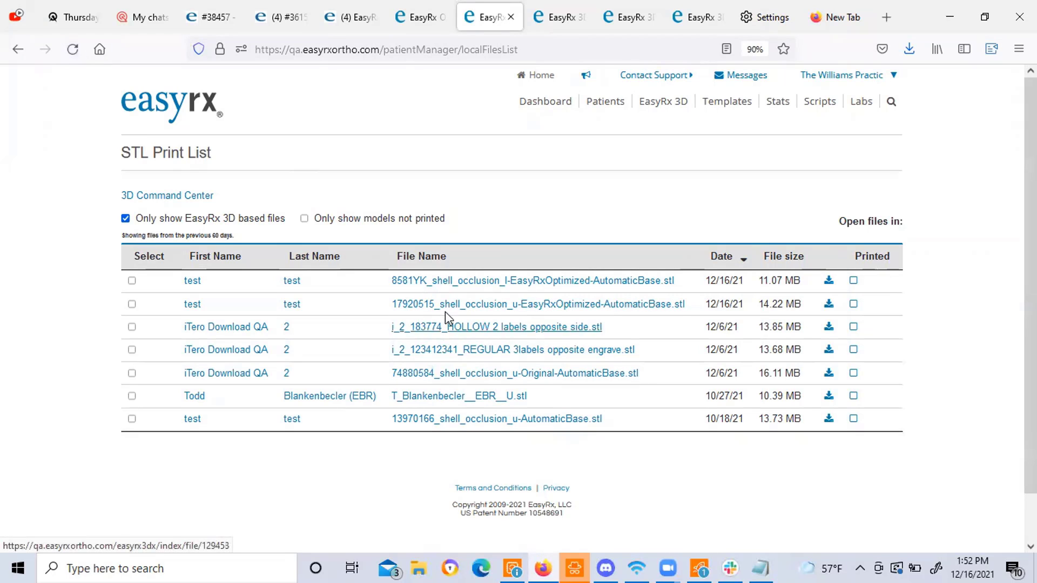
{"action": "left_click", "coordinate": [140, 196]}
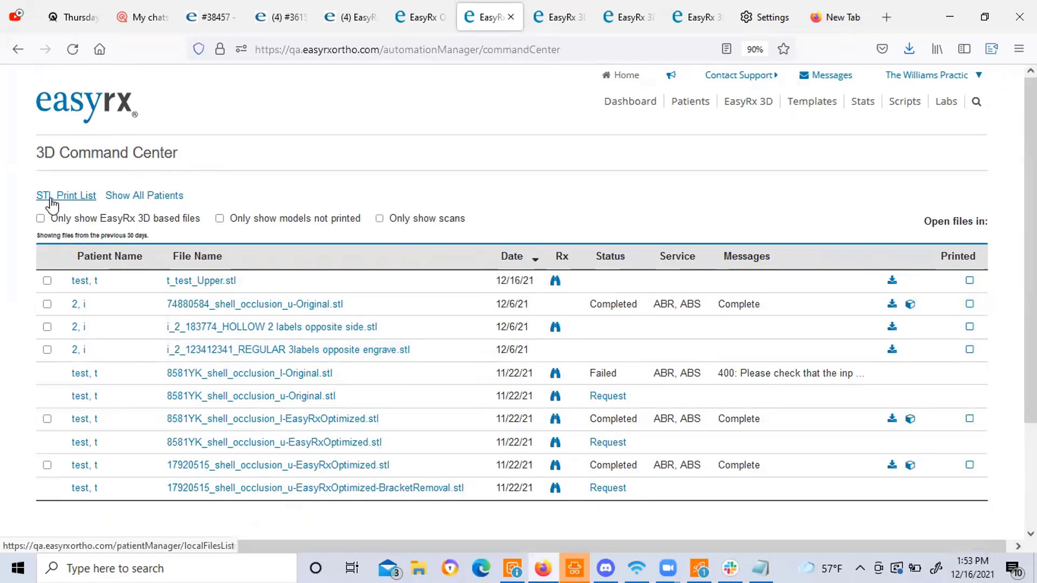
{"action": "left_click", "coordinate": [51, 197]}
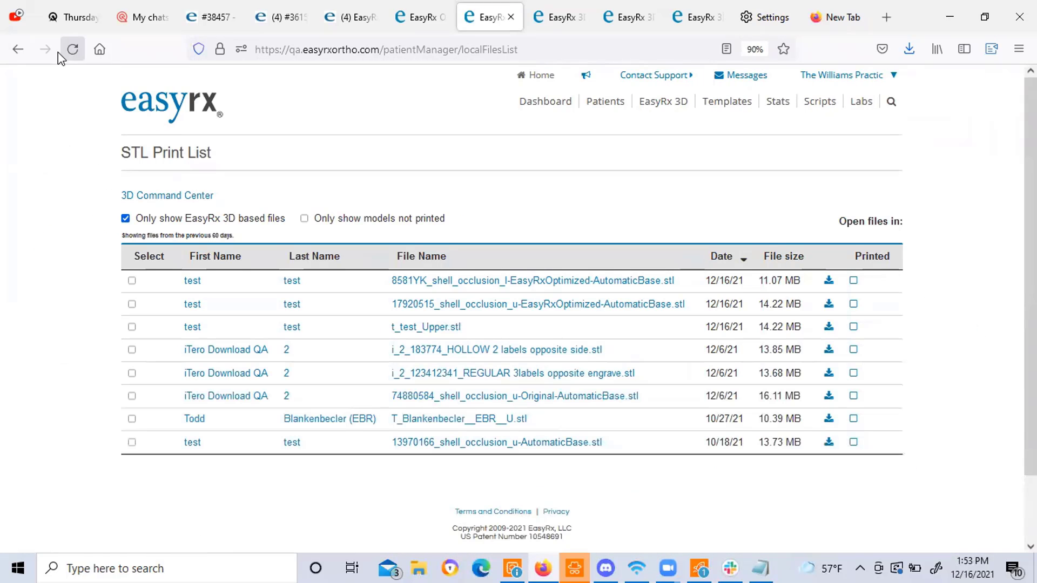
{"action": "left_click", "coordinate": [71, 50]}
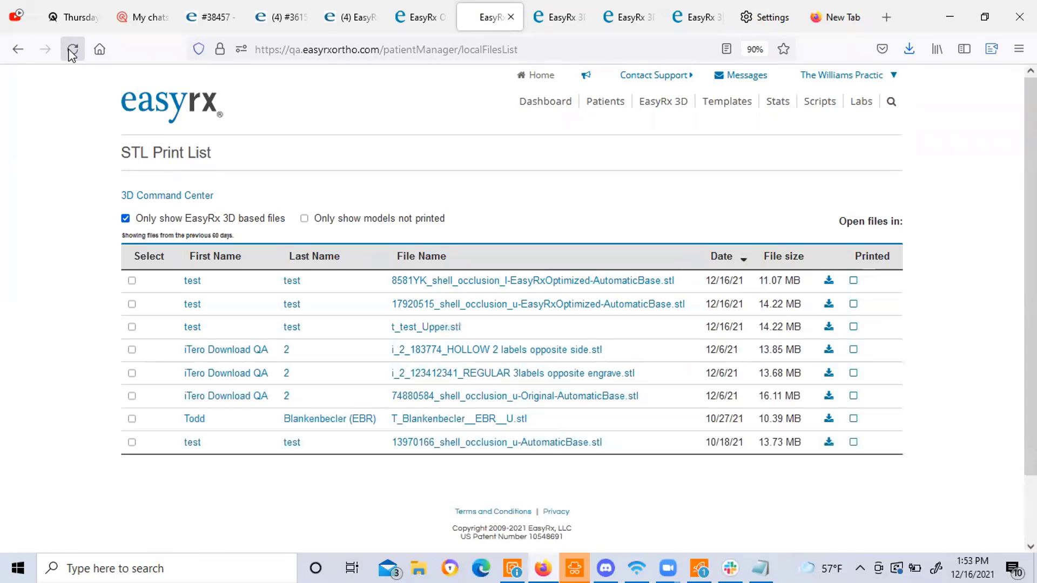
{"action": "left_click", "coordinate": [132, 327]}
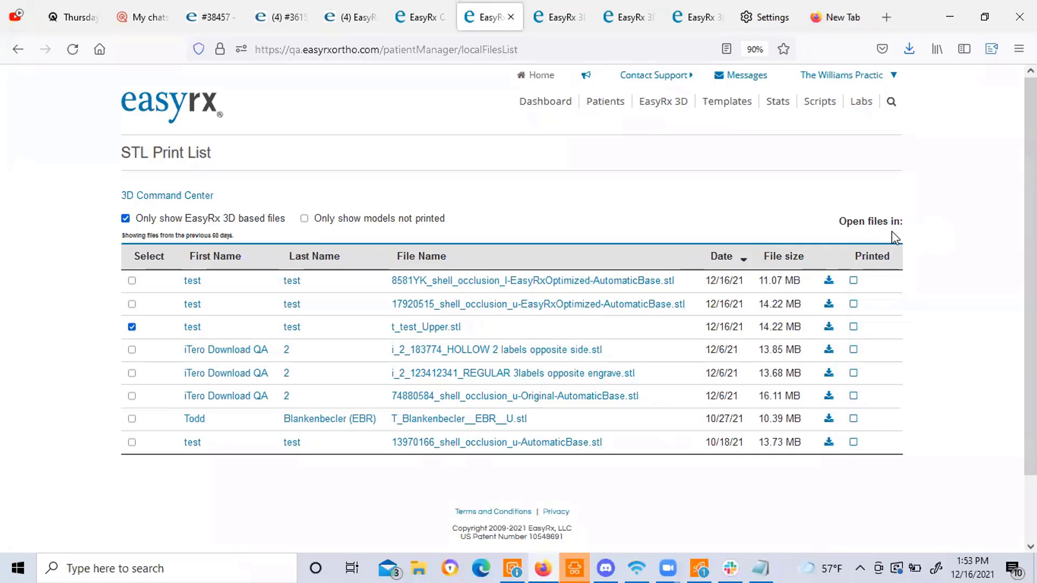
{"action": "left_click", "coordinate": [853, 327]}
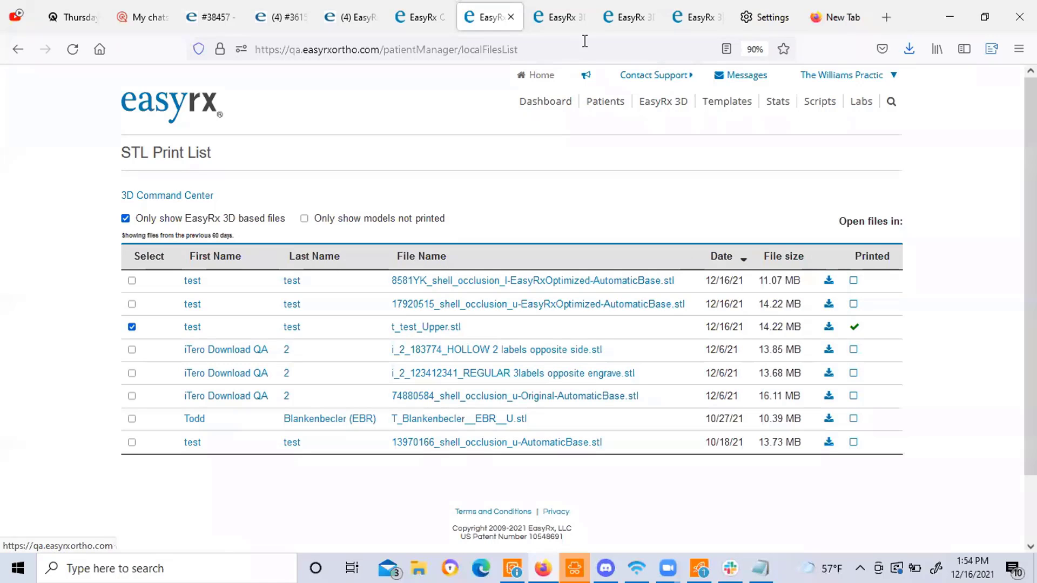
{"action": "left_click", "coordinate": [565, 23]}
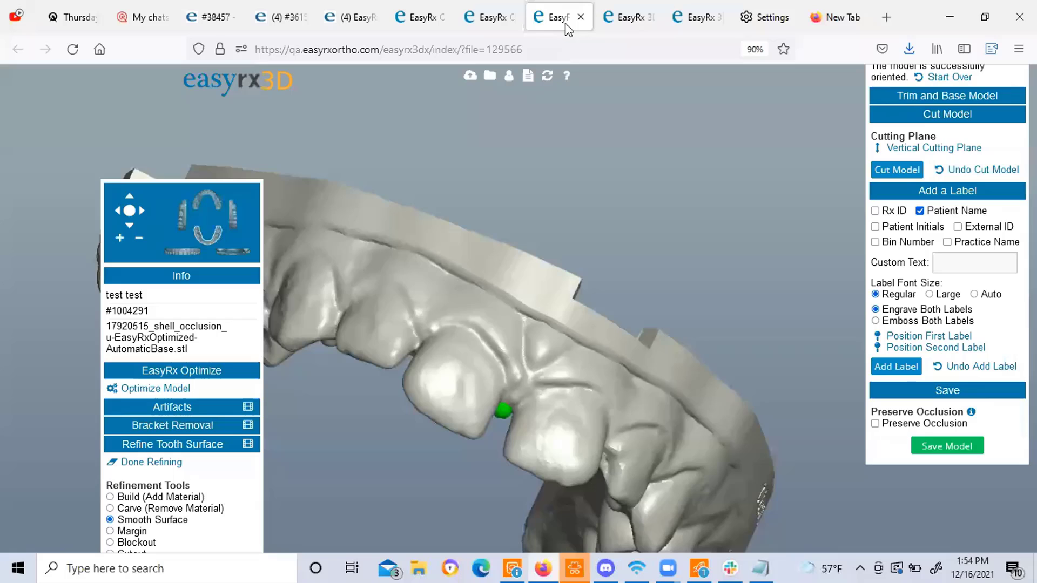
{"action": "left_click", "coordinate": [630, 23]}
{"action": "left_click", "coordinate": [694, 21]}
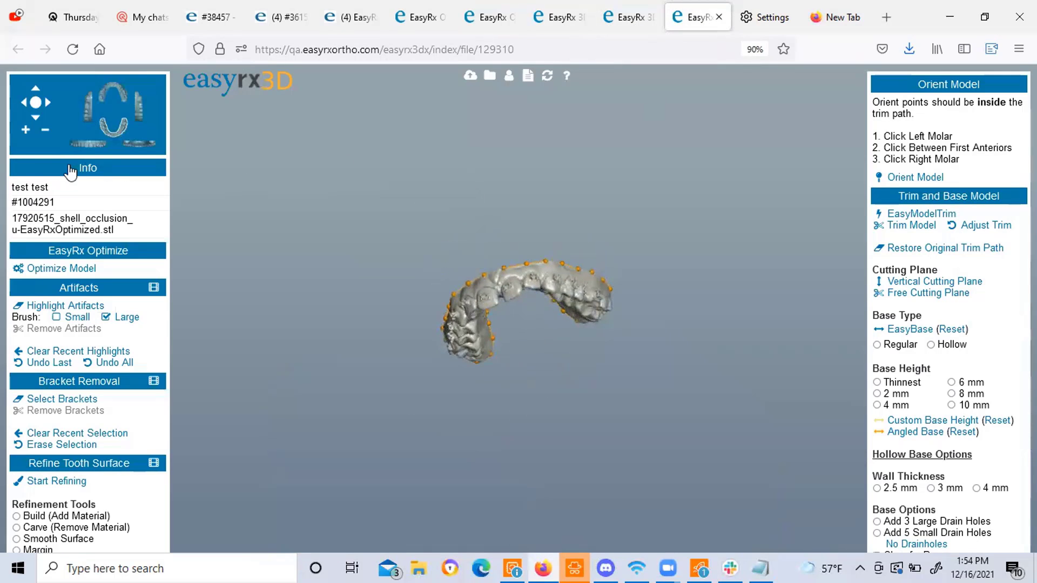
{"action": "left_click", "coordinate": [24, 133]}
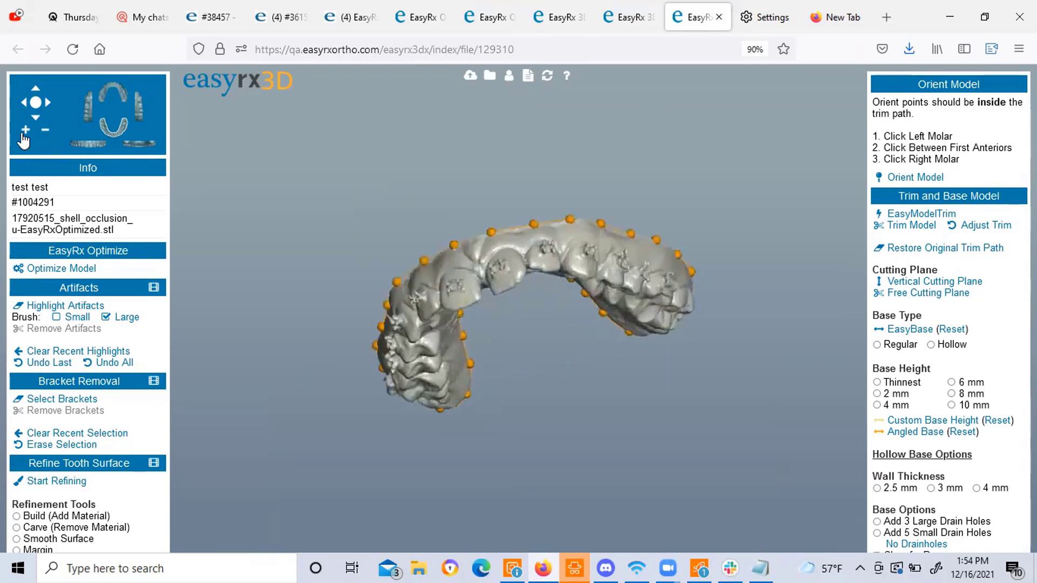
{"action": "left_click", "coordinate": [626, 17]}
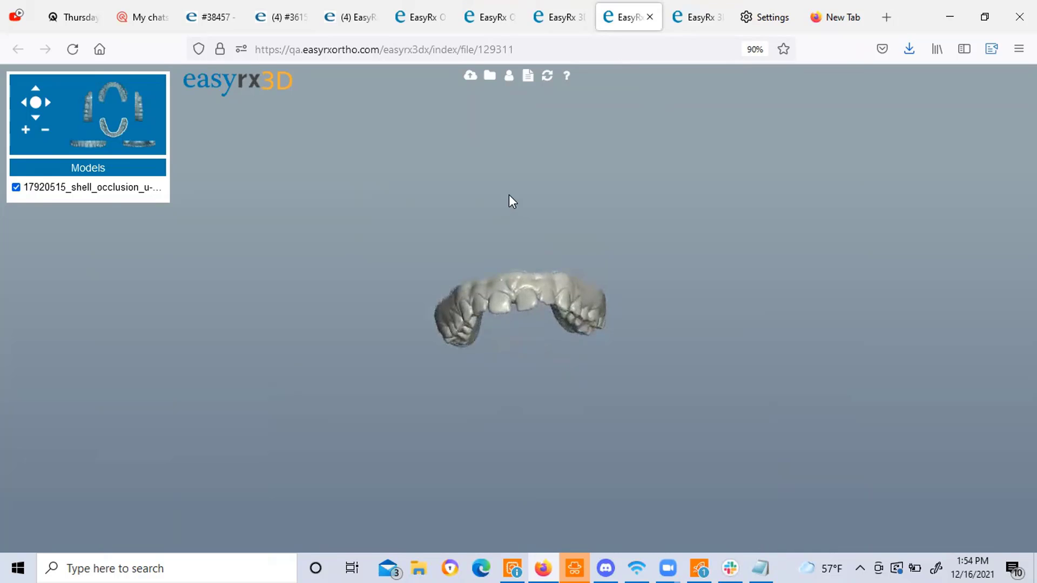
{"action": "left_click", "coordinate": [26, 132]}
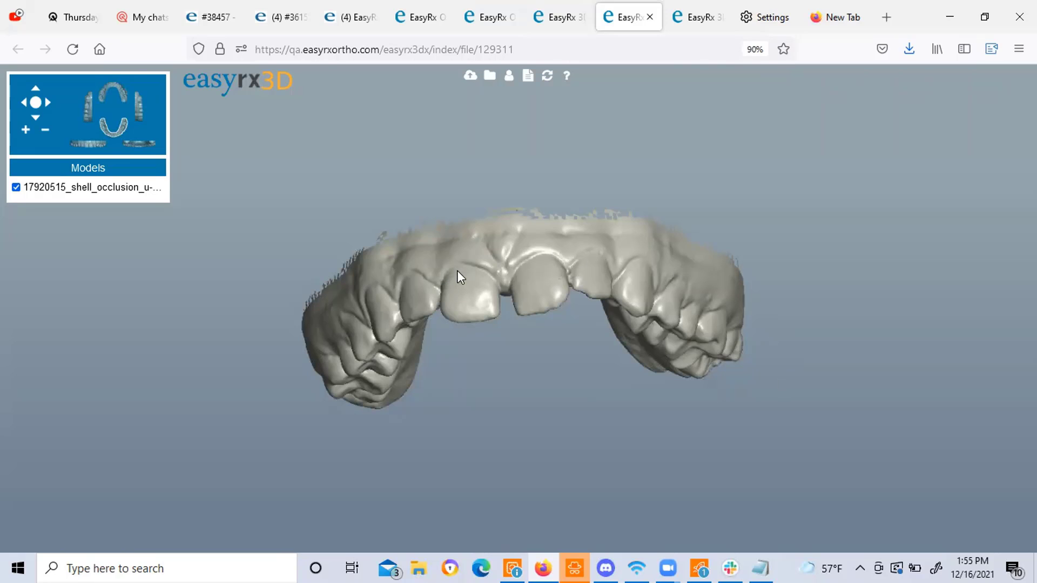
{"action": "left_click", "coordinate": [494, 16]}
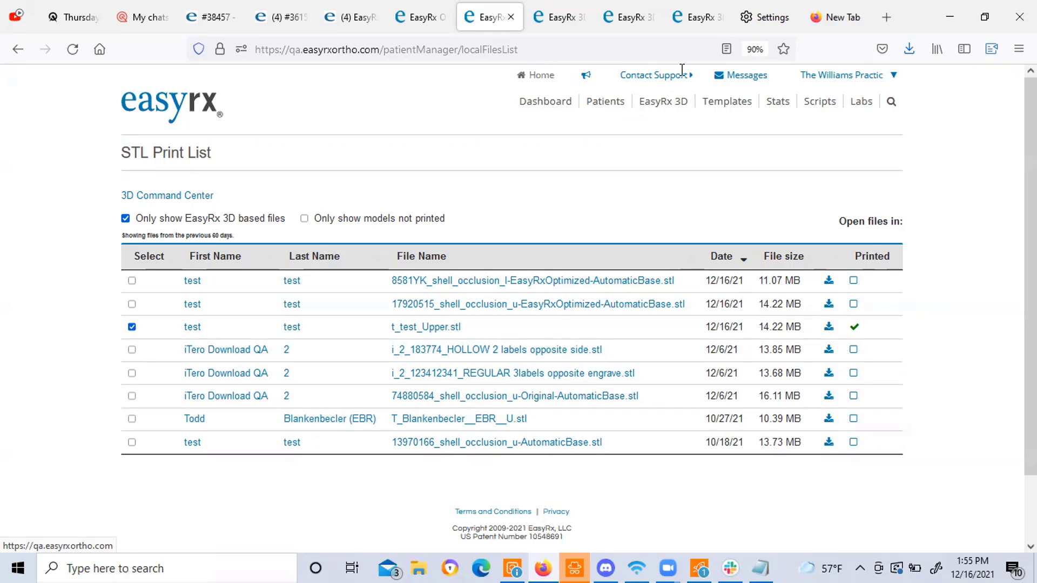
Show the Contact Support options, then bring the webinar 12 15 notes forward in Notepad.
{"action": "left_click", "coordinate": [664, 74]}
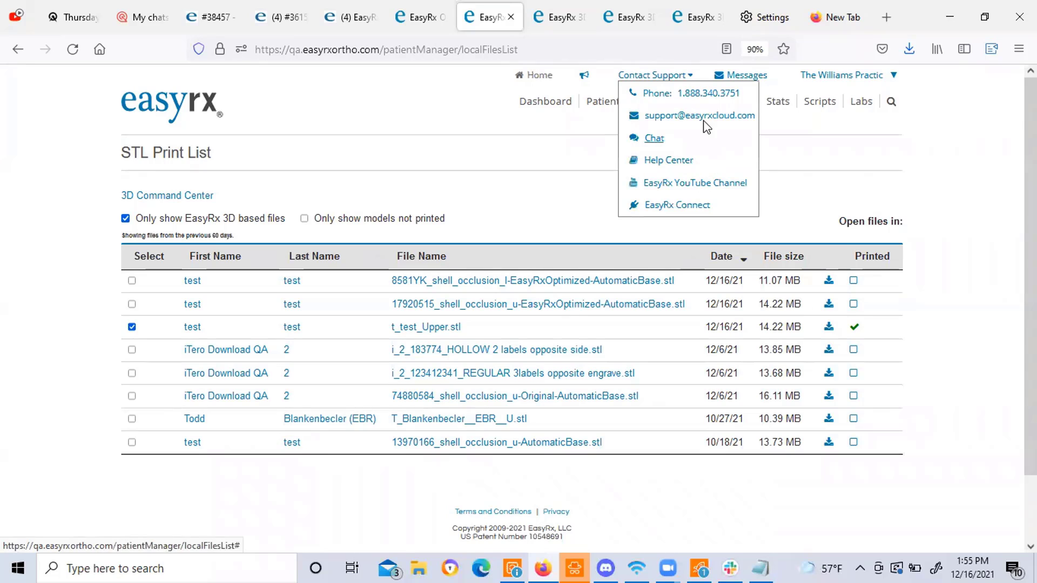
{"action": "left_click", "coordinate": [762, 567]}
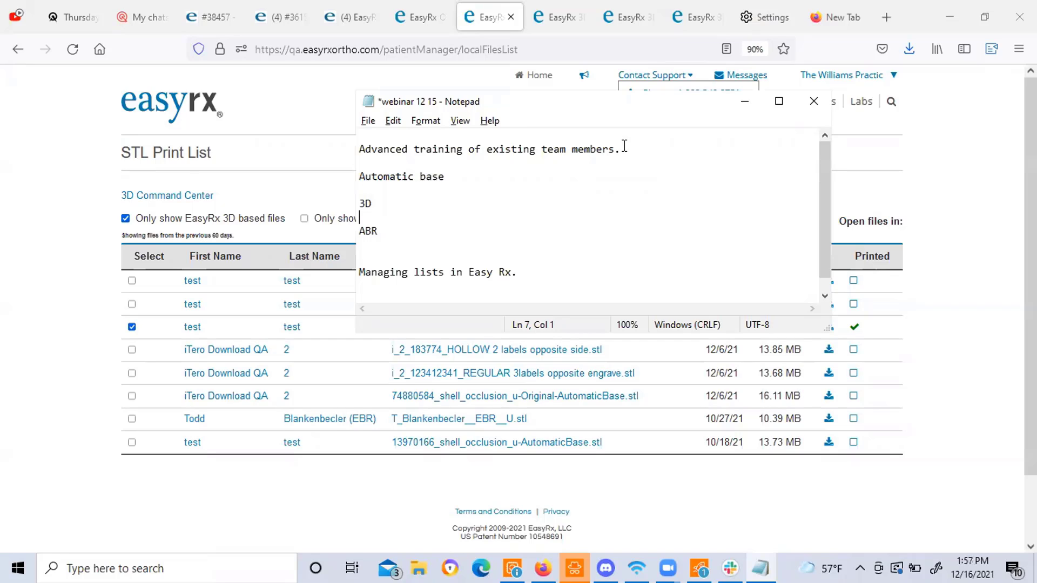
Leave the Notepad agenda and return to the EasyRx dashboard with its six Favorite Prescriptions.
{"action": "left_click", "coordinate": [448, 176]}
{"action": "left_click", "coordinate": [205, 122]}
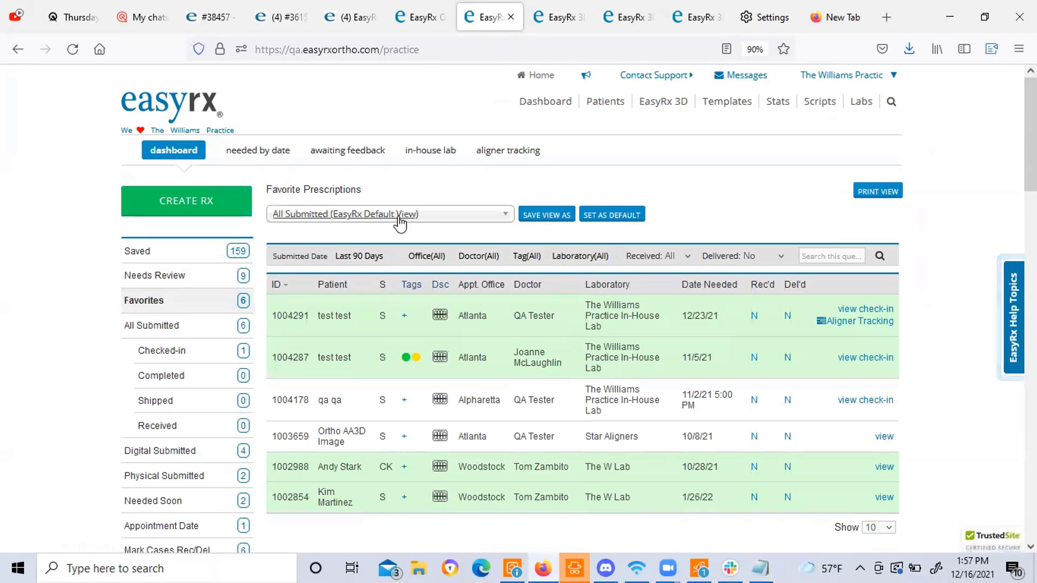
{"action": "left_click", "coordinate": [402, 219]}
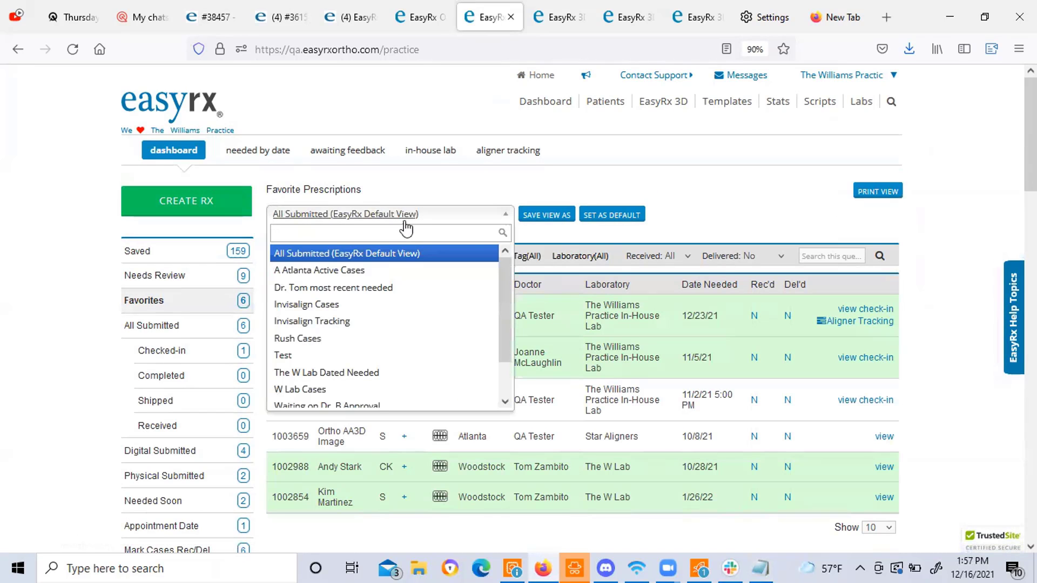
{"action": "left_click", "coordinate": [467, 195]}
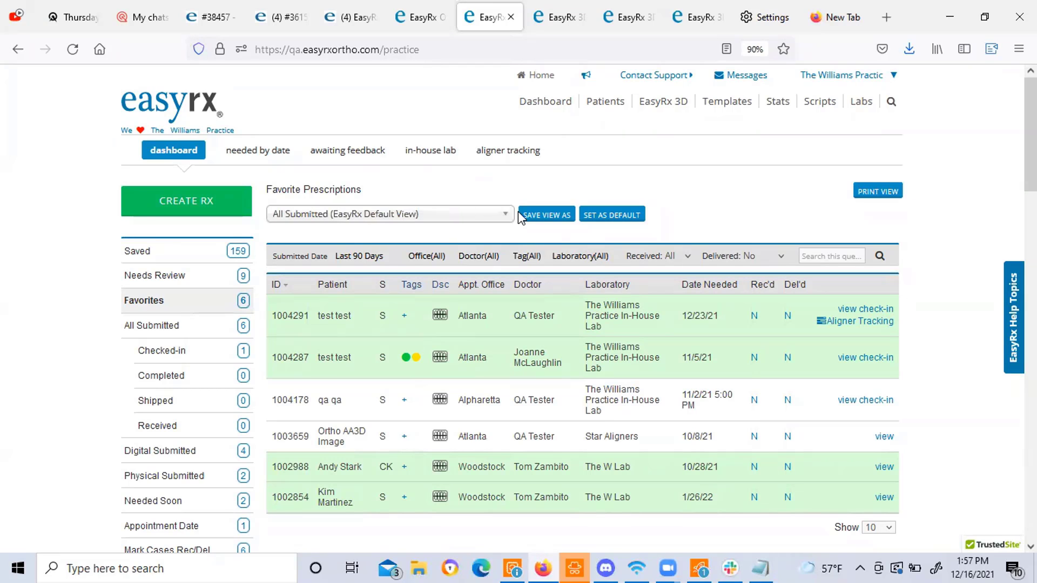
{"action": "left_click", "coordinate": [483, 220]}
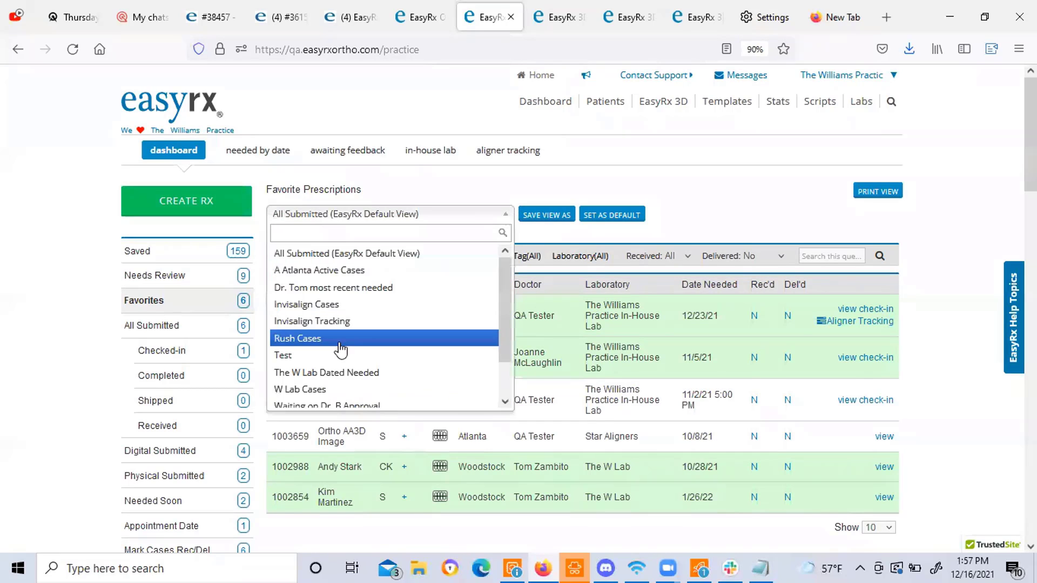
{"action": "scroll", "coordinate": [341, 350], "scroll_direction": "down", "scroll_amount": 5}
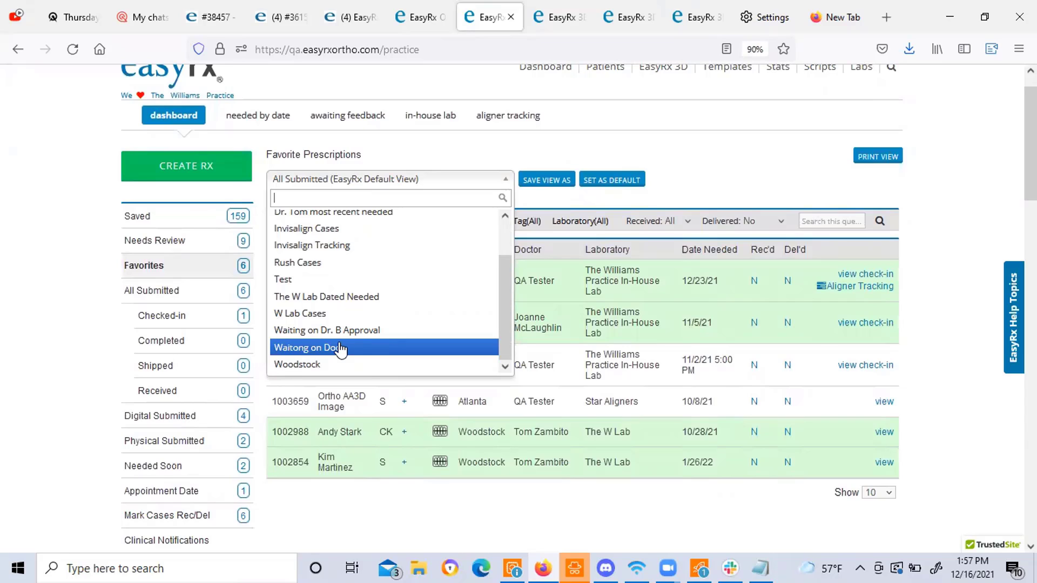
{"action": "left_click", "coordinate": [744, 160]}
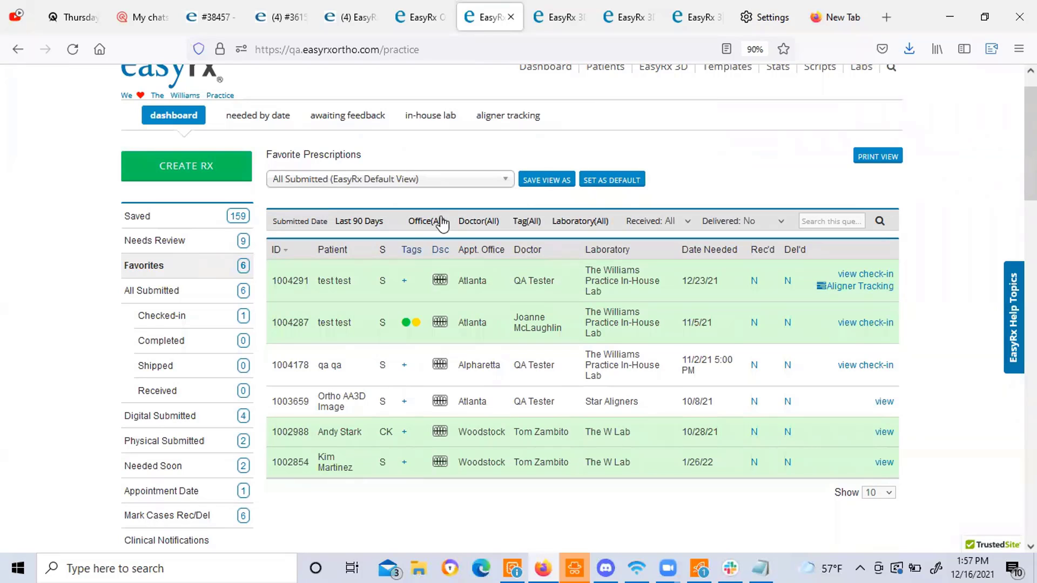
Filter the ship-to office to Woodstock, then set the Office filter back to All.
{"action": "left_click", "coordinate": [426, 222]}
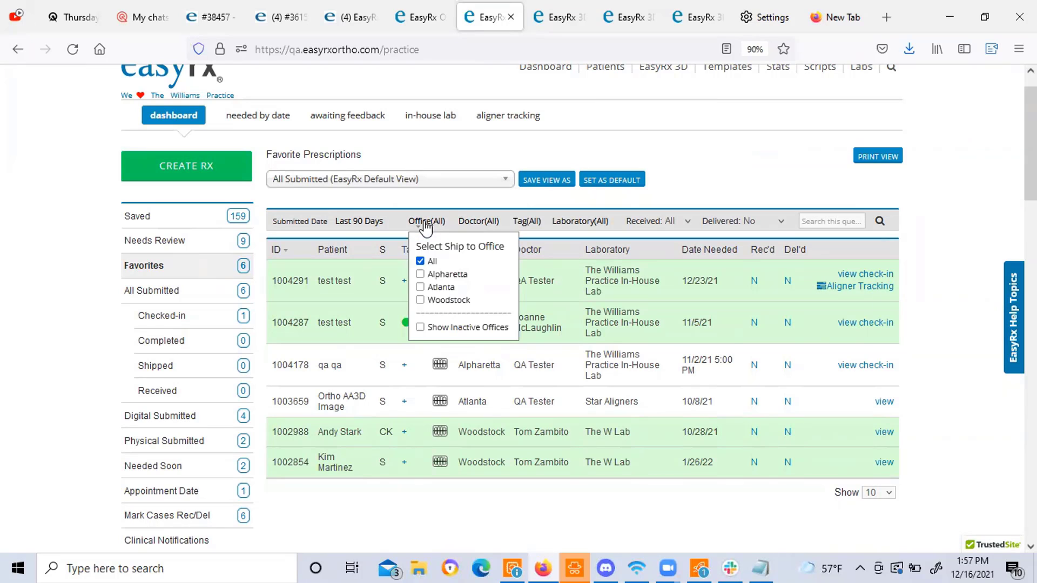
{"action": "left_click", "coordinate": [420, 300]}
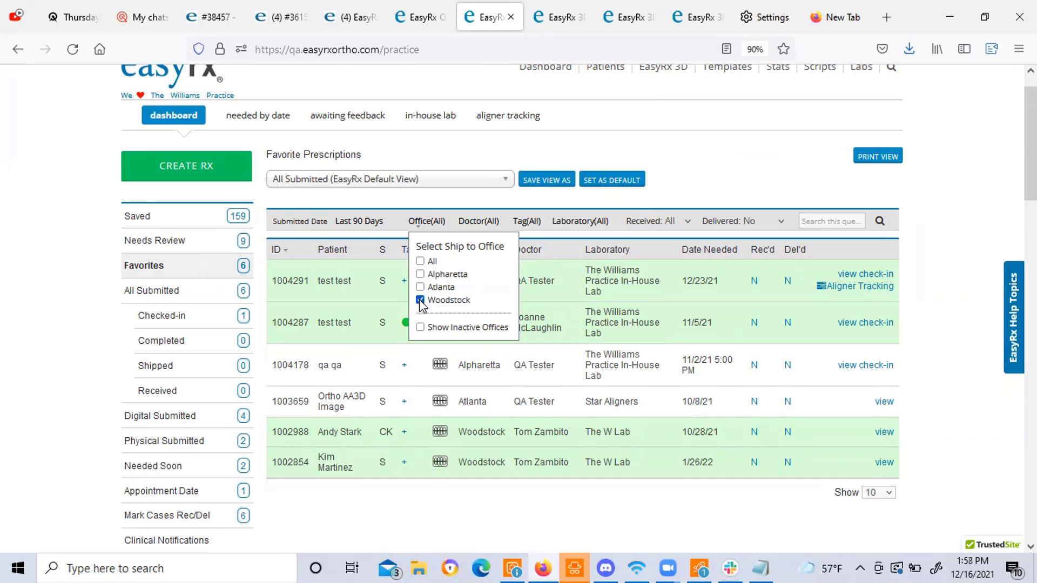
{"action": "left_click", "coordinate": [686, 183]}
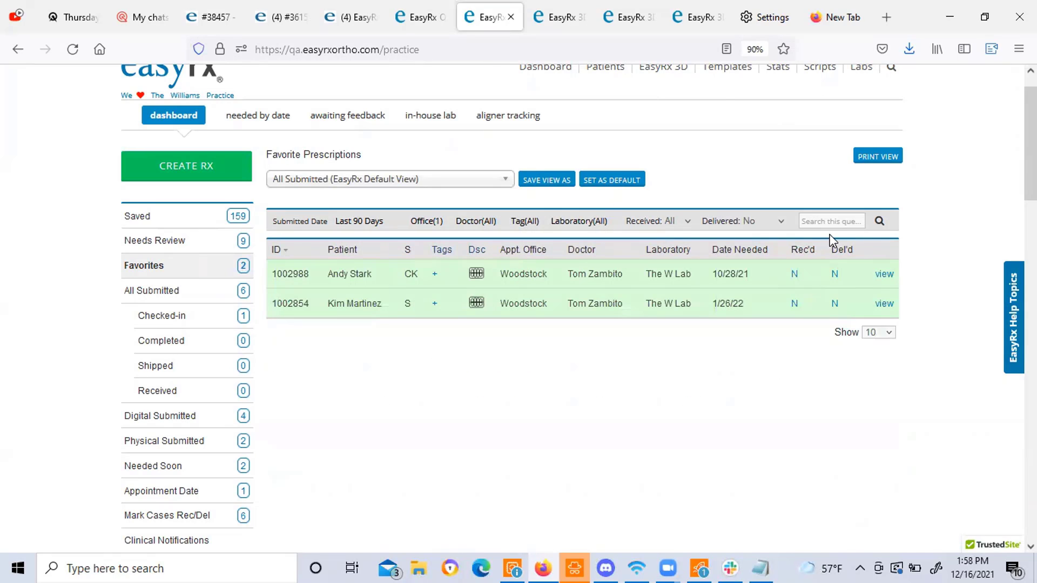
{"action": "left_click", "coordinate": [426, 222]}
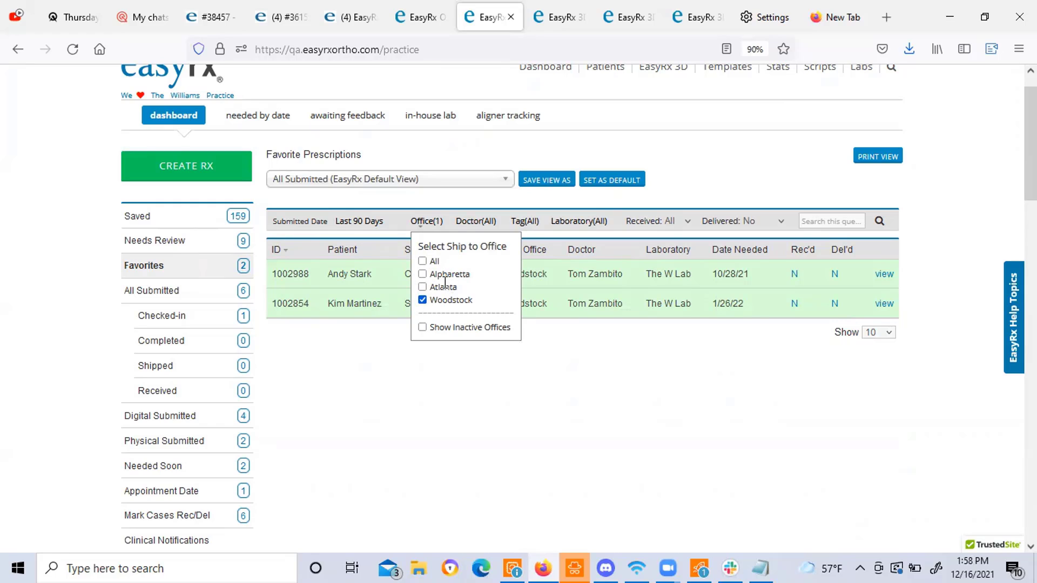
{"action": "left_click", "coordinate": [423, 301]}
{"action": "left_click", "coordinate": [349, 358]}
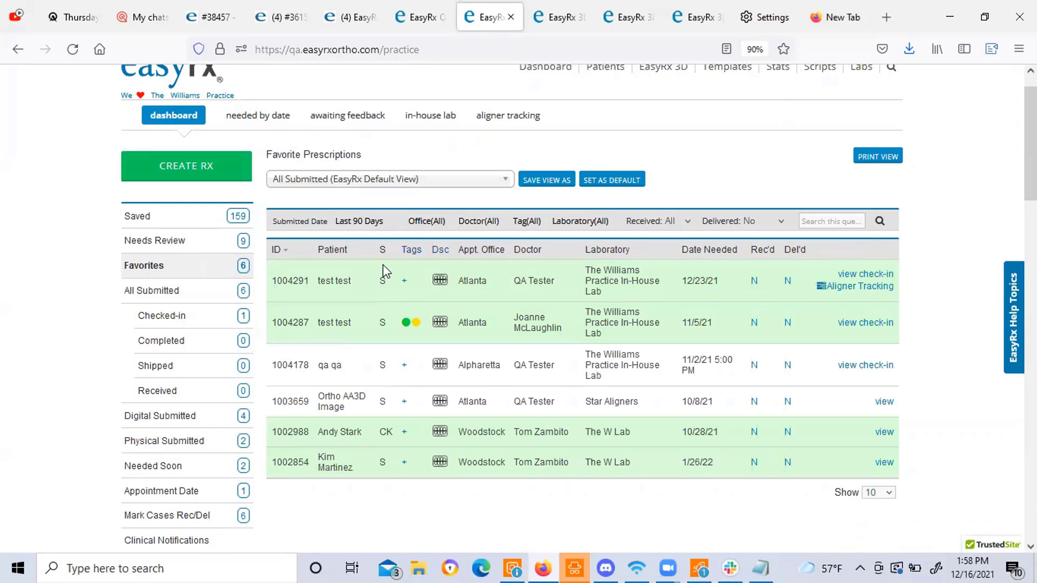
Narrow the Tag filter to Same Day, then reset it to All to show six cases.
{"action": "mouse_move", "coordinate": [408, 327]}
{"action": "left_click", "coordinate": [521, 224]}
{"action": "mouse_move", "coordinate": [407, 327]}
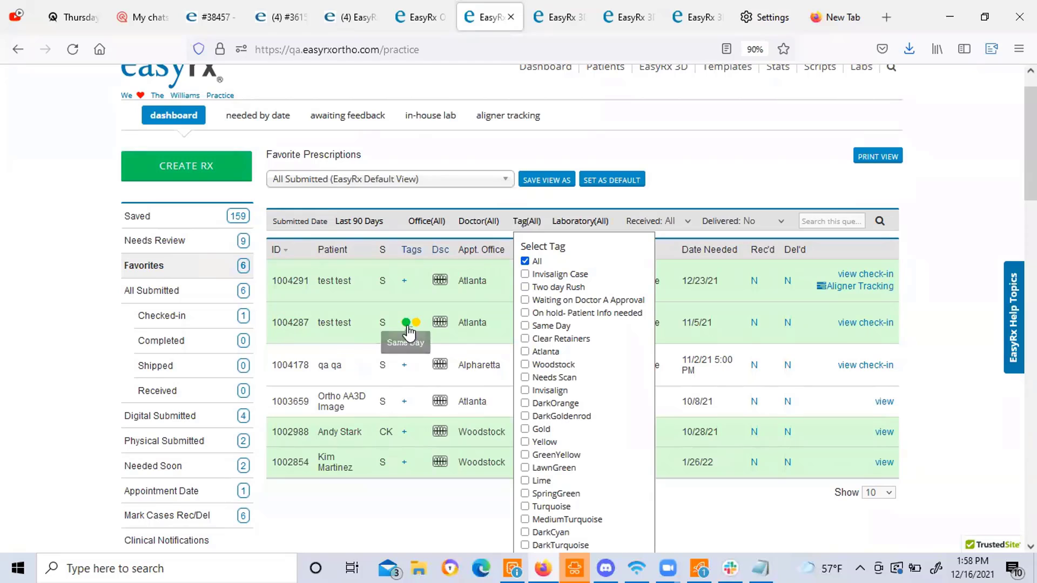
{"action": "left_click", "coordinate": [525, 326]}
{"action": "left_click", "coordinate": [780, 143]}
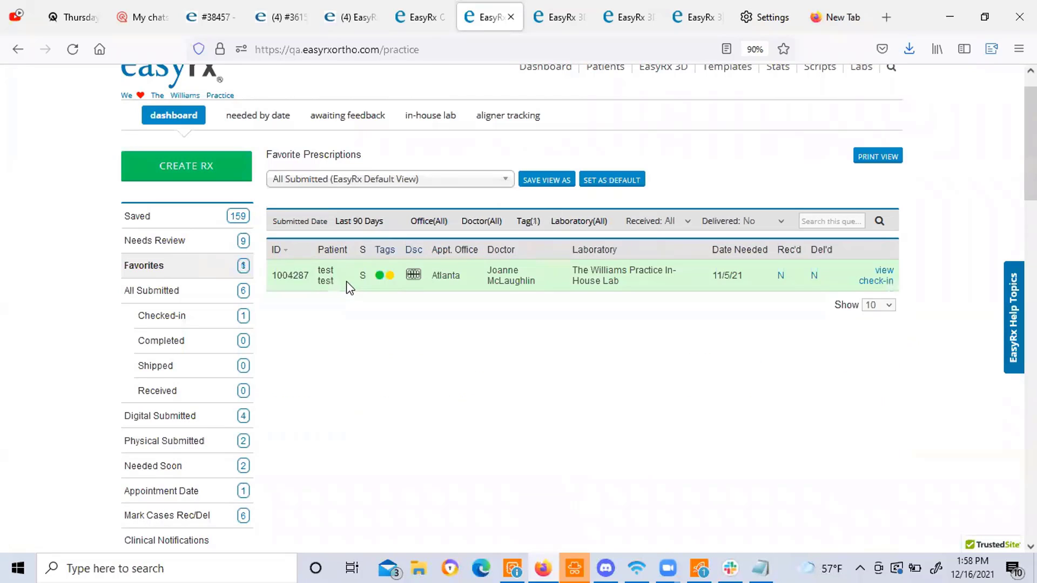
{"action": "left_click", "coordinate": [521, 222]}
{"action": "left_click", "coordinate": [528, 262]}
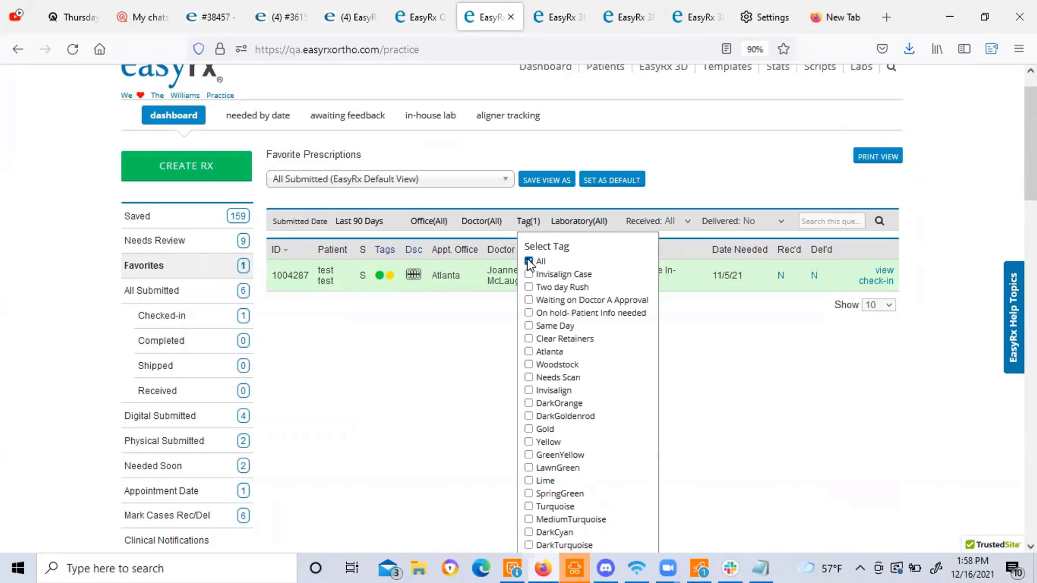
{"action": "left_click", "coordinate": [410, 338]}
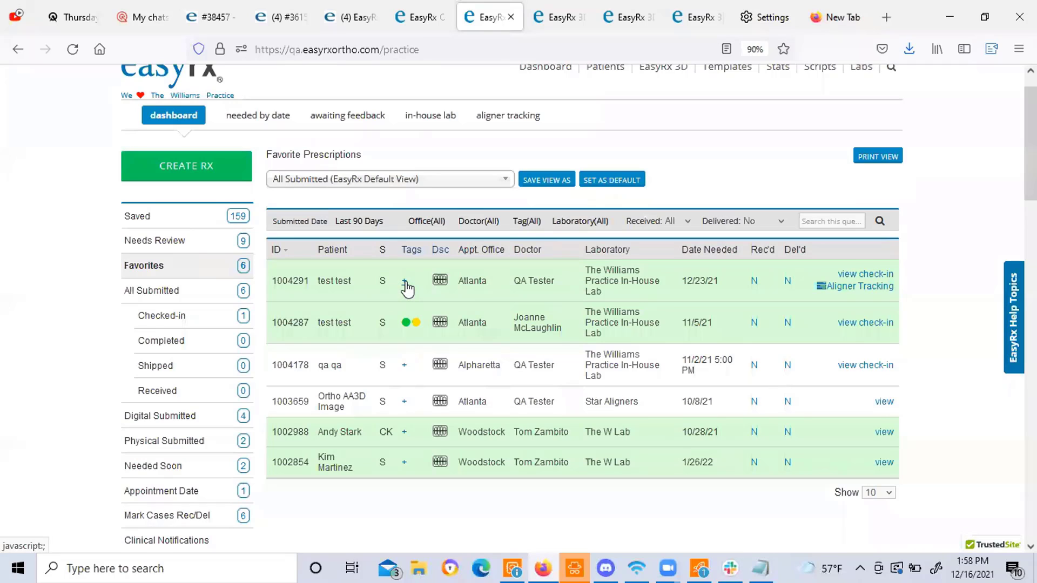
{"action": "mouse_move", "coordinate": [406, 328]}
{"action": "mouse_move", "coordinate": [440, 323]}
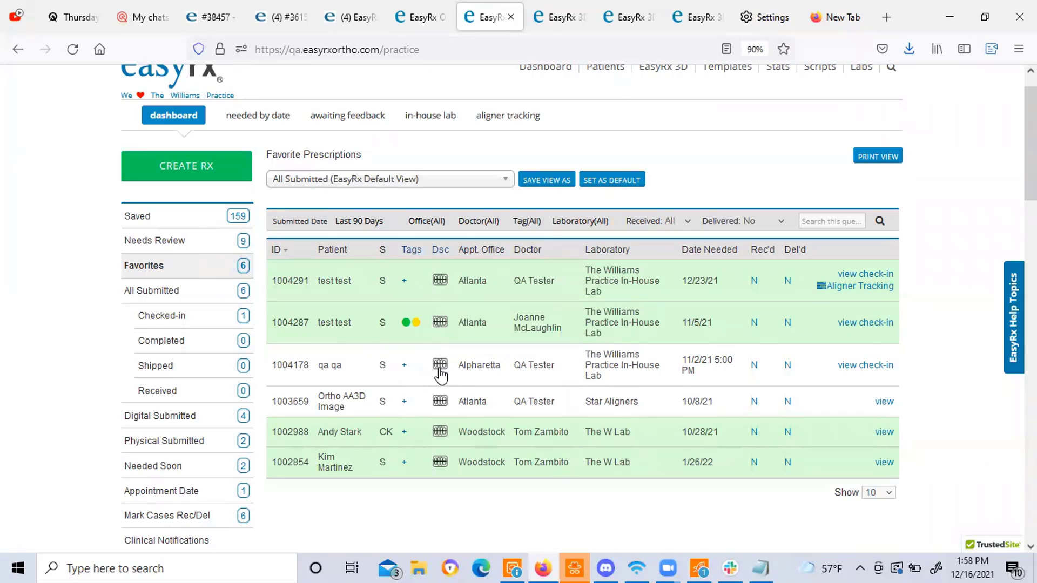
{"action": "mouse_move", "coordinate": [441, 373]}
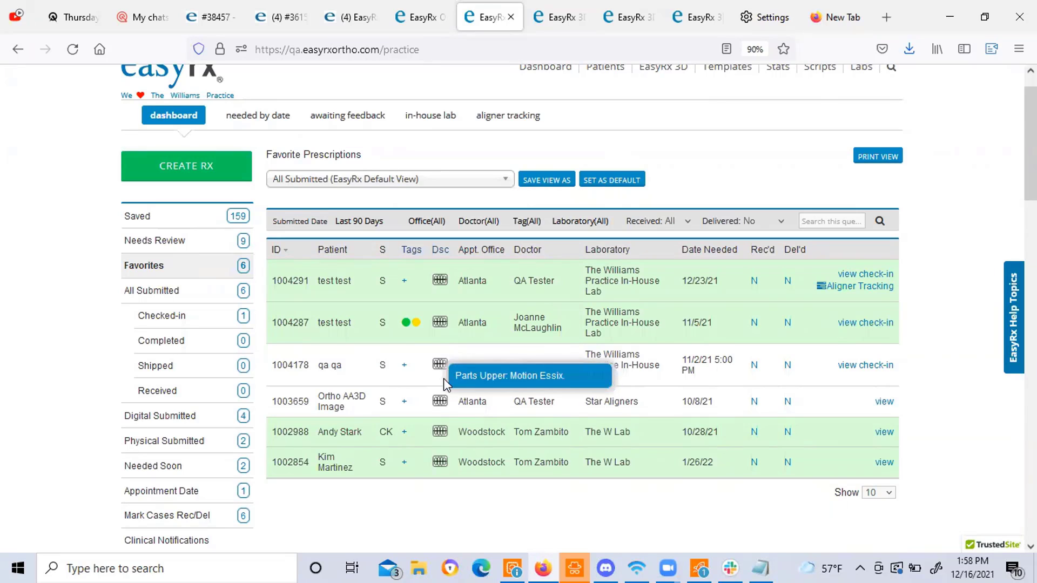
{"action": "mouse_move", "coordinate": [440, 406]}
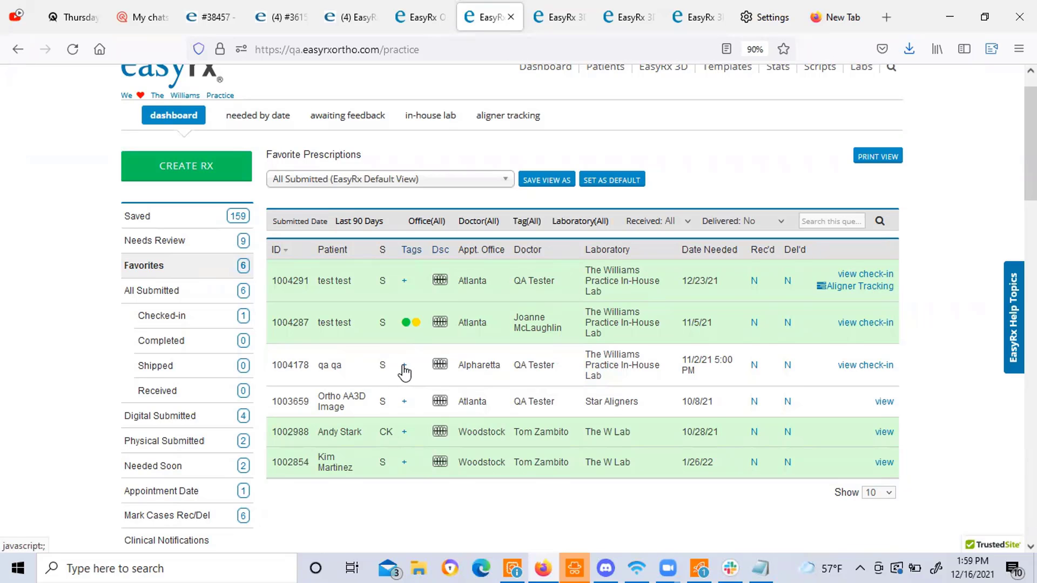
{"action": "scroll", "coordinate": [169, 364], "scroll_direction": "down", "scroll_amount": 6}
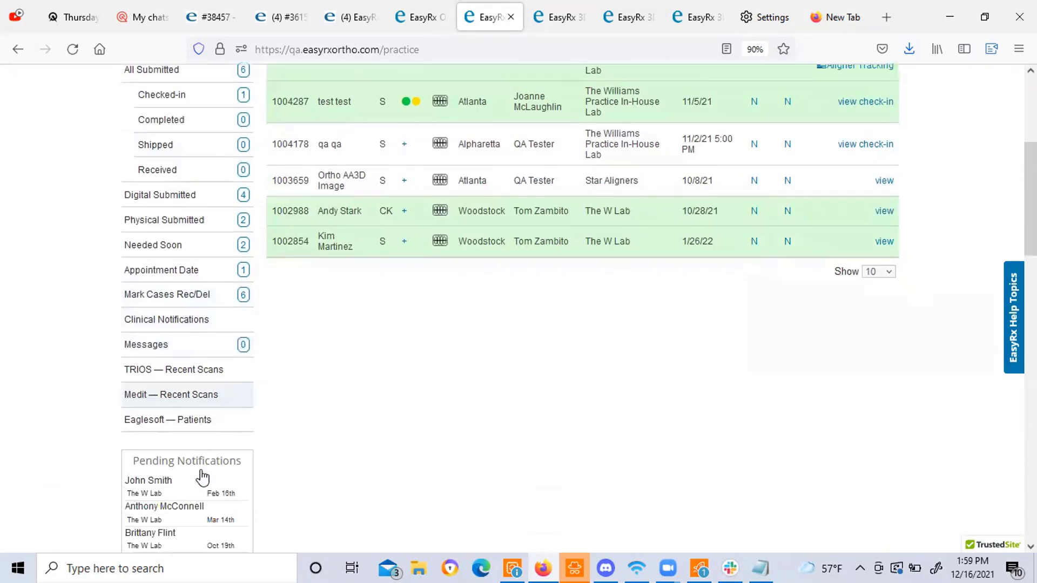
{"action": "scroll", "coordinate": [197, 444], "scroll_direction": "down", "scroll_amount": 10}
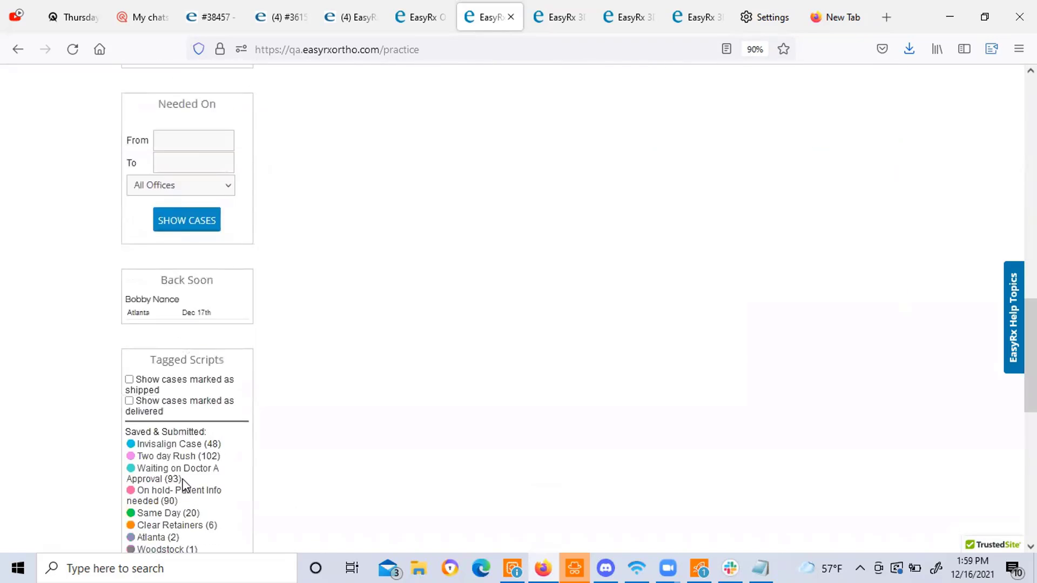
{"action": "scroll", "coordinate": [184, 484], "scroll_direction": "down", "scroll_amount": 6}
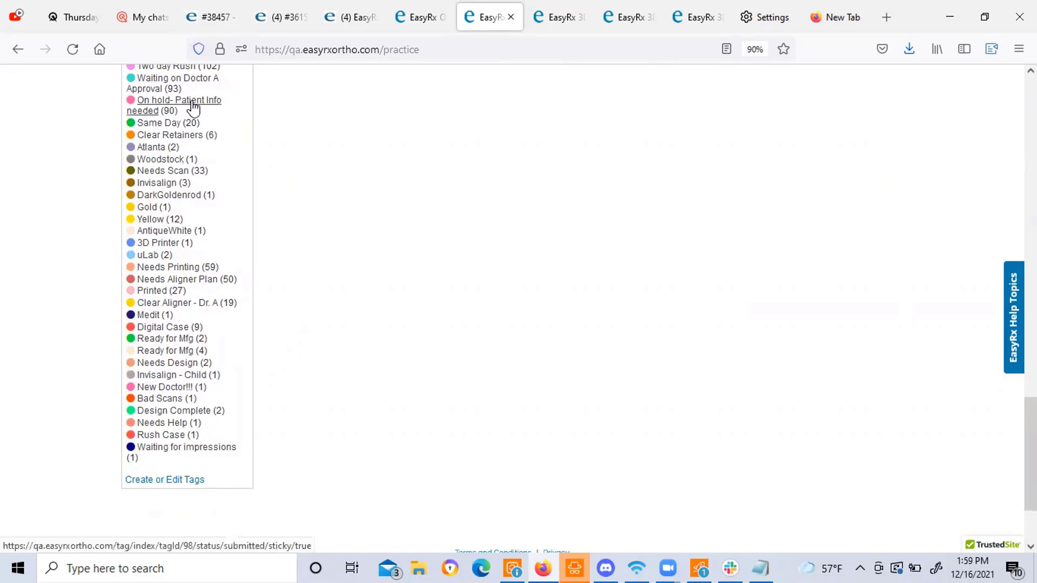
{"action": "scroll", "coordinate": [144, 238], "scroll_direction": "up", "scroll_amount": 3}
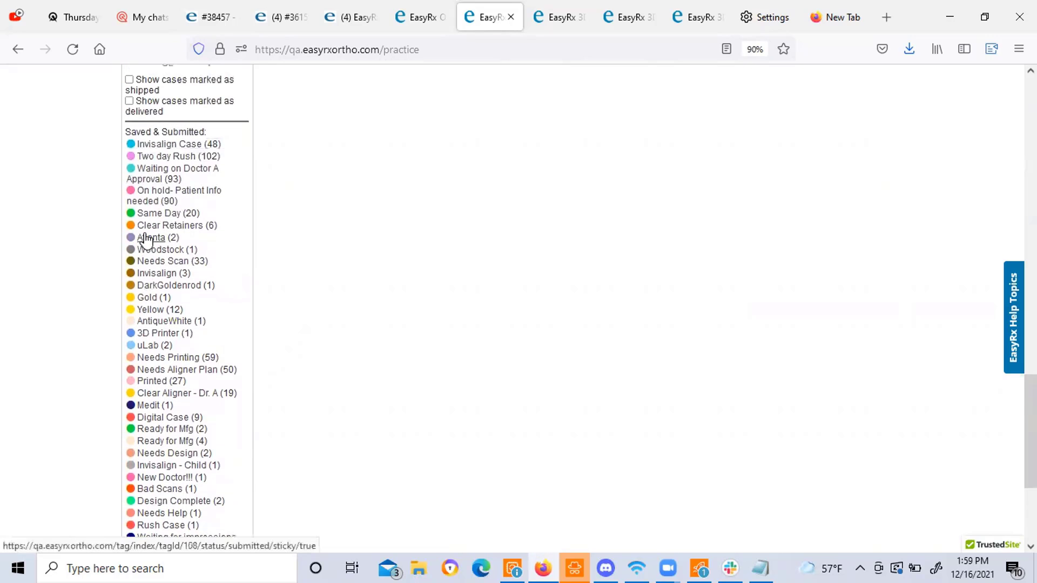
{"action": "scroll", "coordinate": [145, 238], "scroll_direction": "down", "scroll_amount": 3}
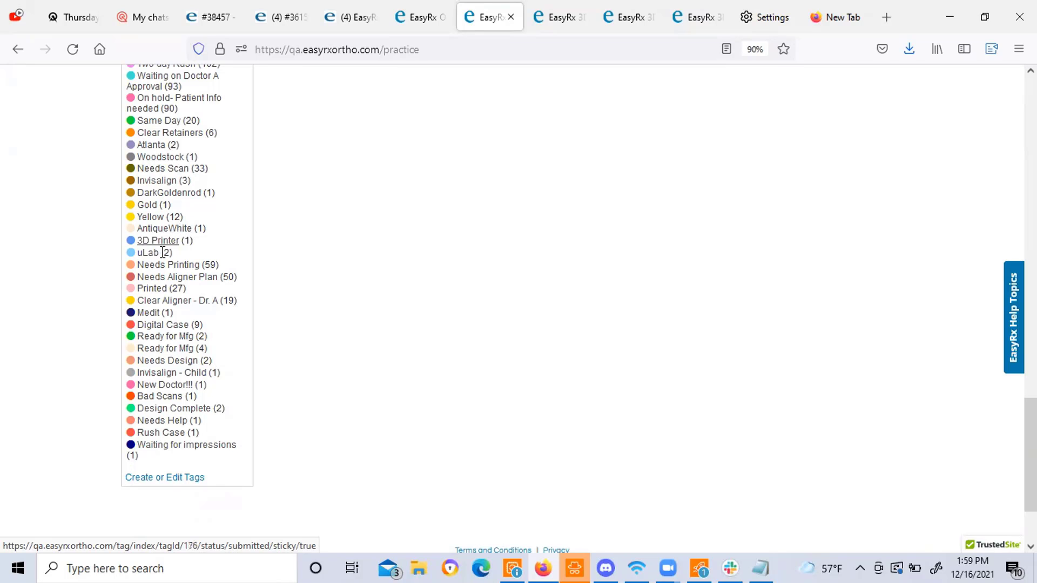
{"action": "scroll", "coordinate": [170, 227], "scroll_direction": "up", "scroll_amount": 2}
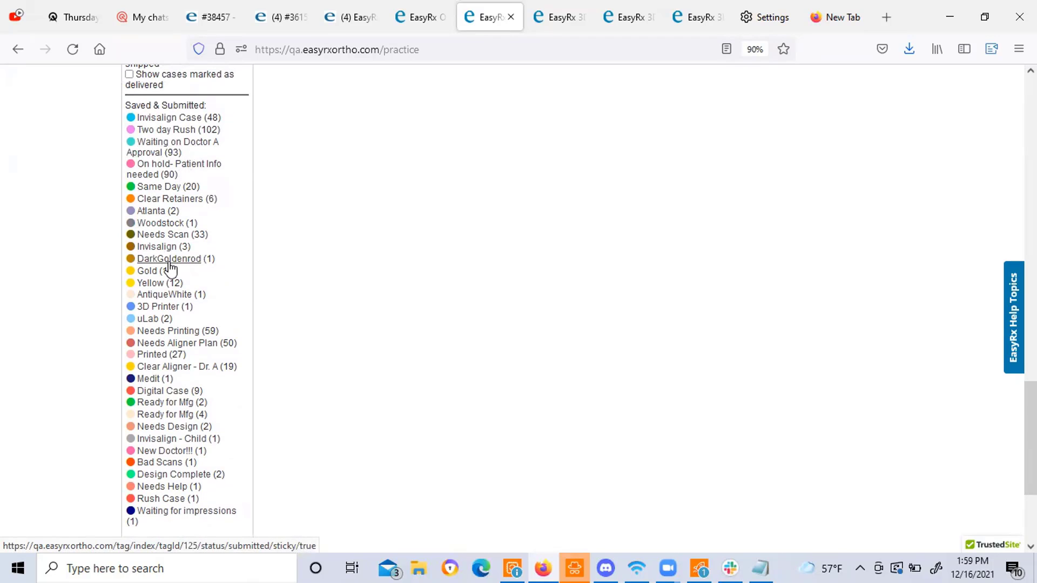
{"action": "scroll", "coordinate": [168, 268], "scroll_direction": "down", "scroll_amount": 1}
{"action": "scroll", "coordinate": [168, 268], "scroll_direction": "down", "scroll_amount": 1}
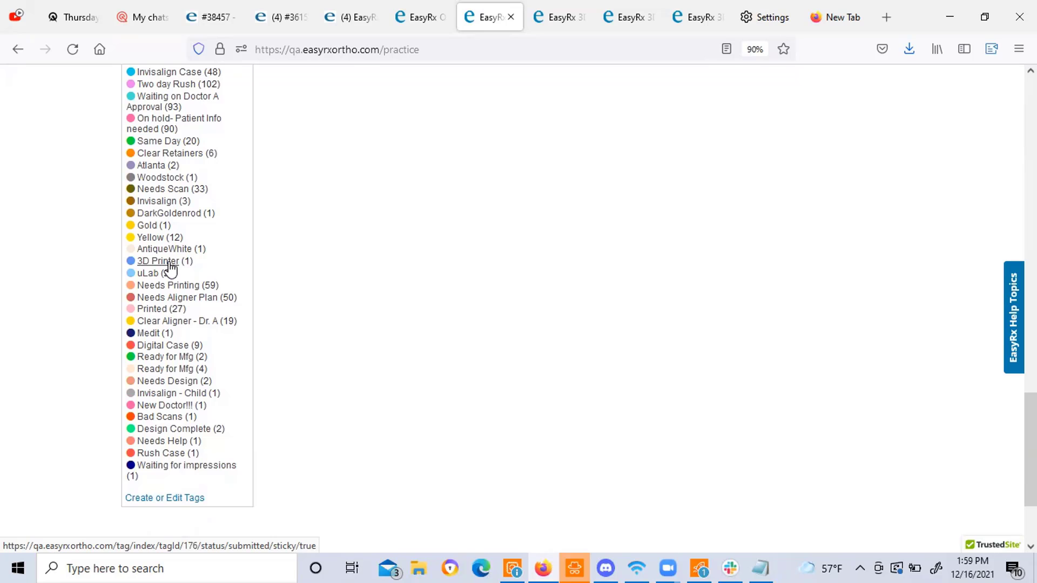
{"action": "scroll", "coordinate": [169, 268], "scroll_direction": "up", "scroll_amount": 15}
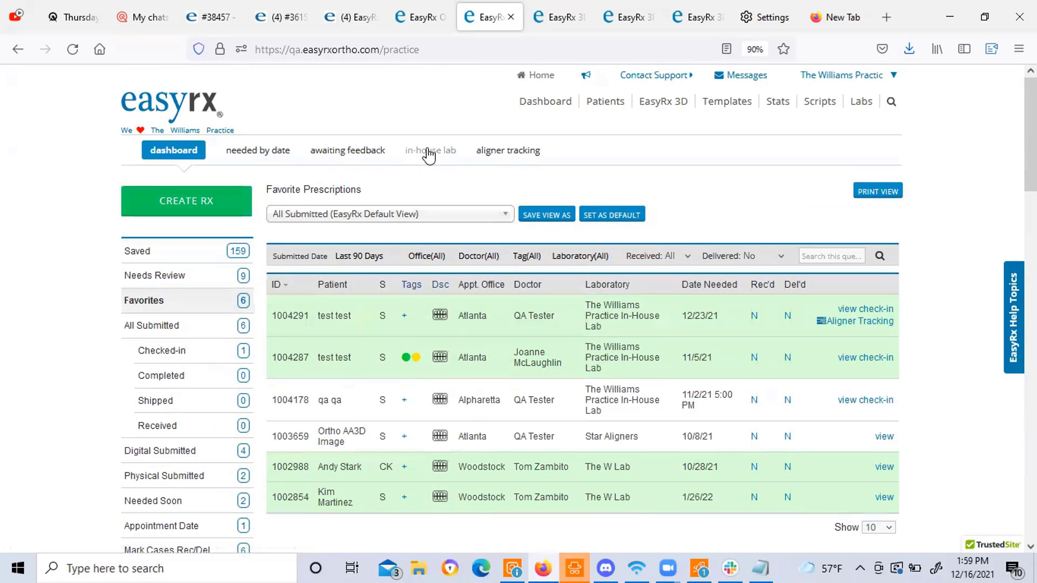
Open the In-House Lab page listing five active cases from the Last 90 Days.
{"action": "left_click", "coordinate": [429, 154]}
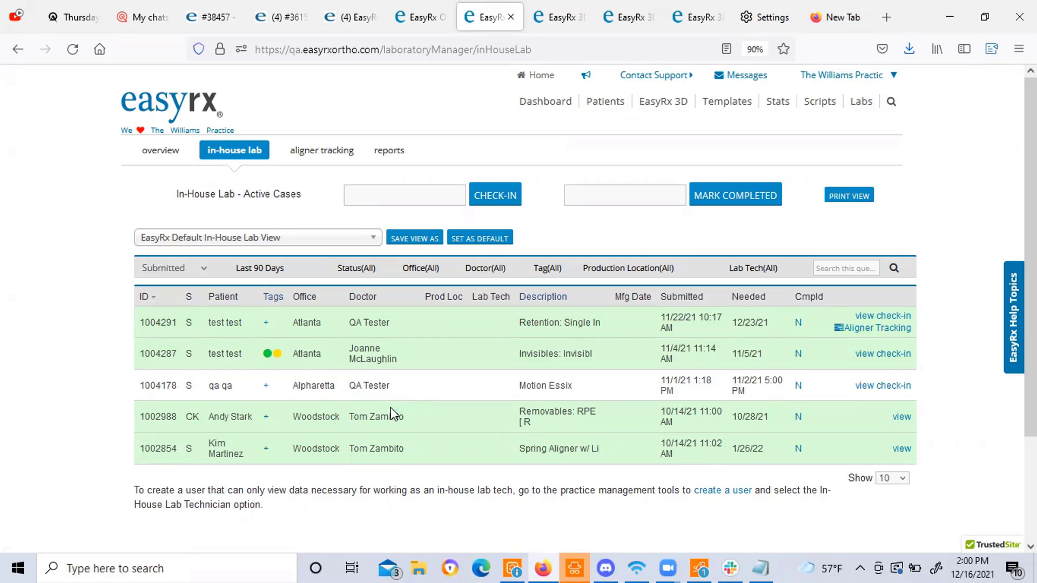
Return to the dashboard and list the 159 saved prescriptions not yet submitted.
{"action": "left_click", "coordinate": [537, 104]}
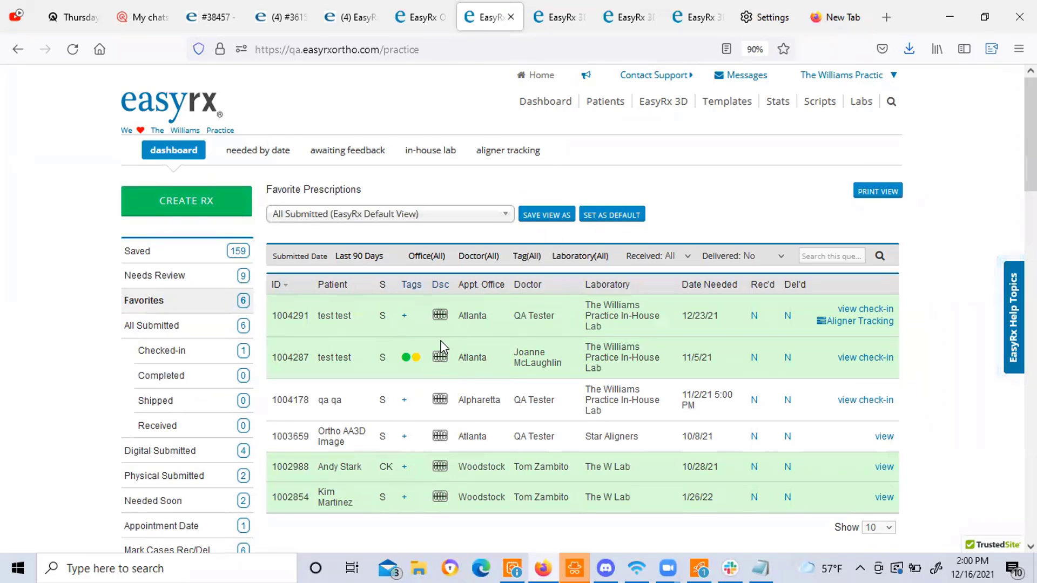
{"action": "scroll", "coordinate": [440, 400], "scroll_direction": "down", "scroll_amount": 1}
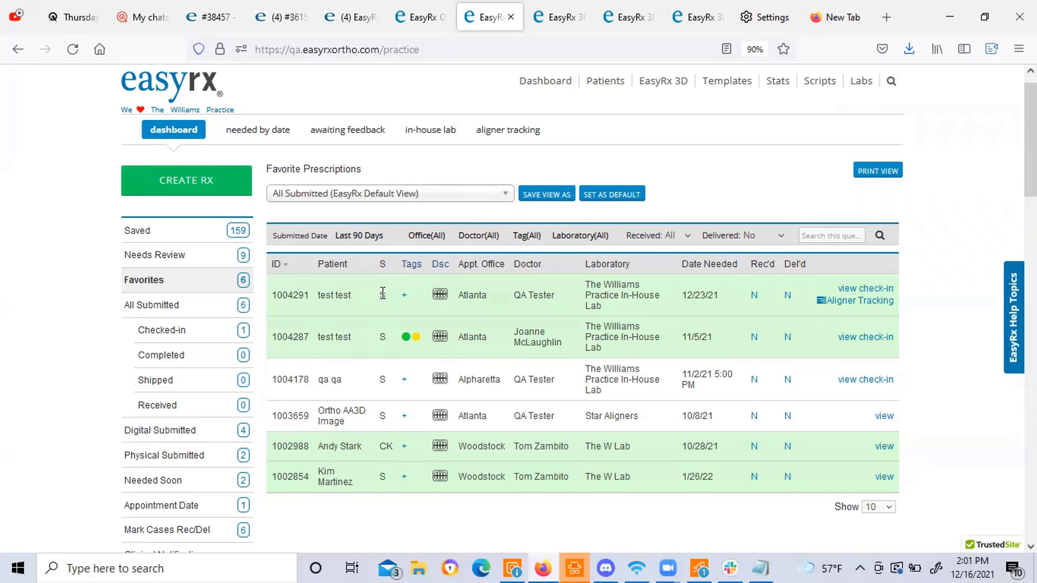
{"action": "scroll", "coordinate": [382, 293], "scroll_direction": "up", "scroll_amount": 1}
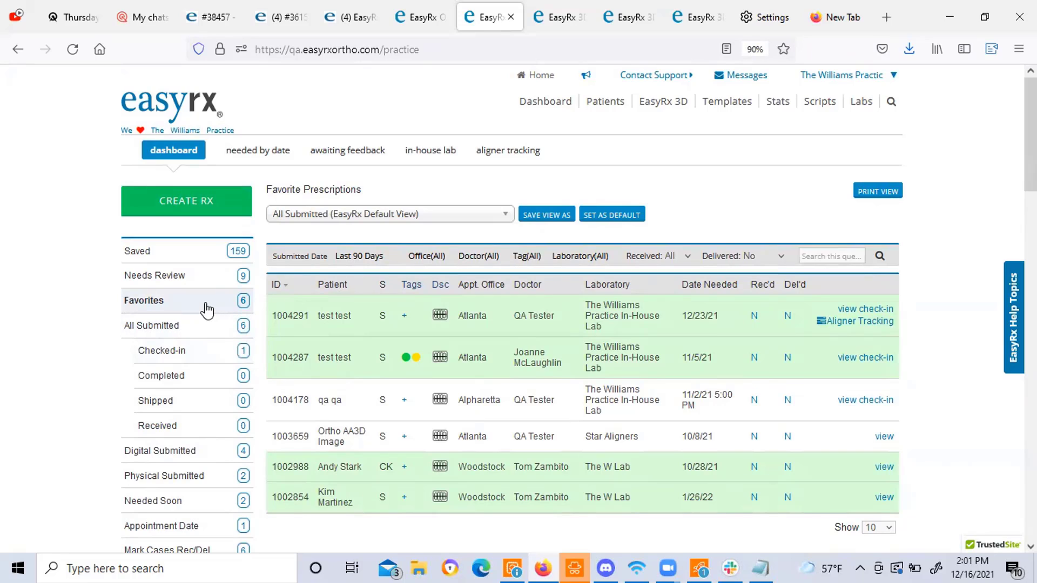
{"action": "left_click", "coordinate": [188, 259]}
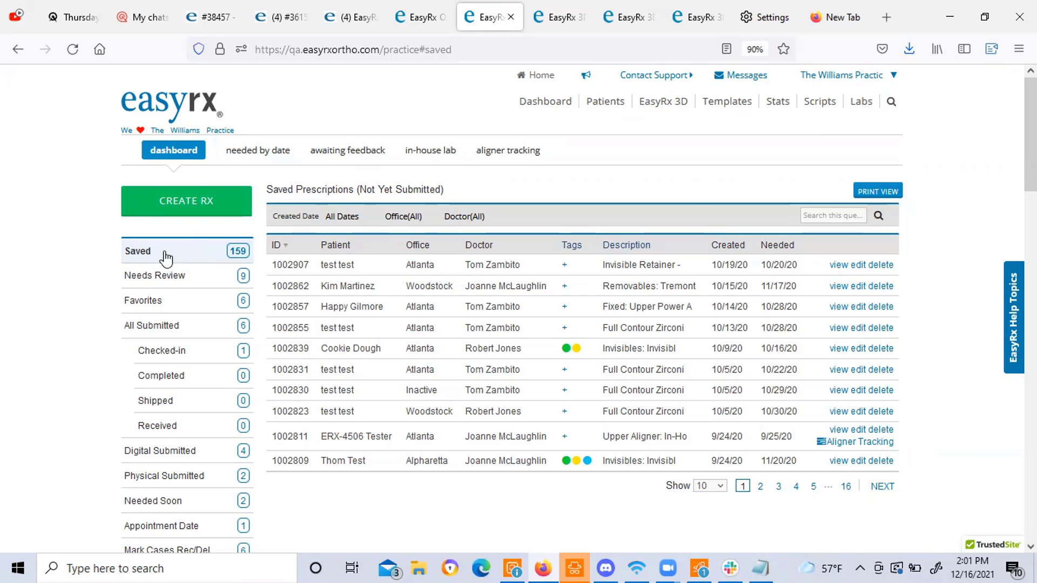
Open Account Settings' Alert Notifications, review the Send Notification When events, and switch to the other tab.
{"action": "left_click", "coordinate": [849, 81]}
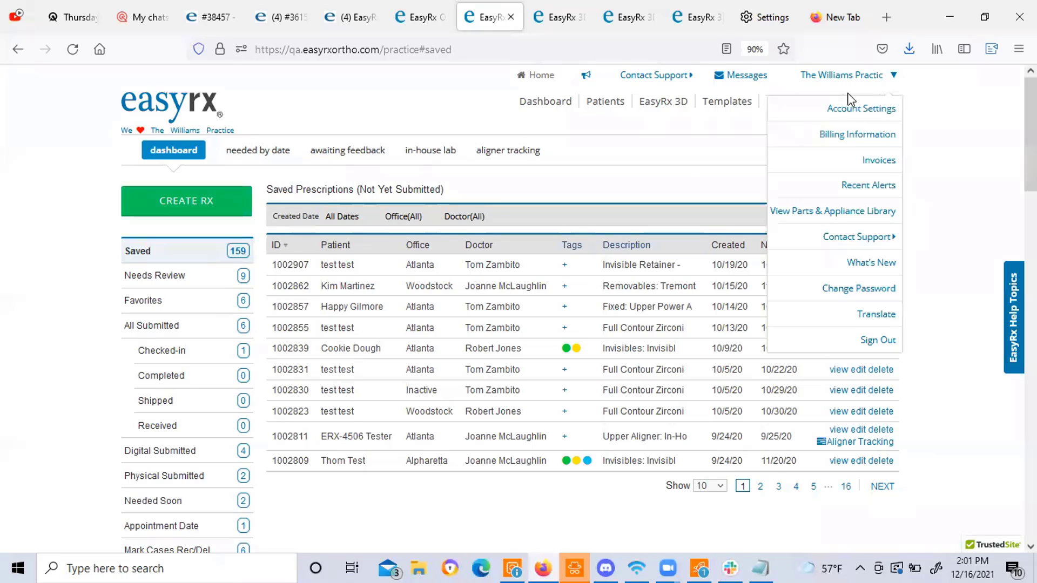
{"action": "left_click", "coordinate": [851, 107]}
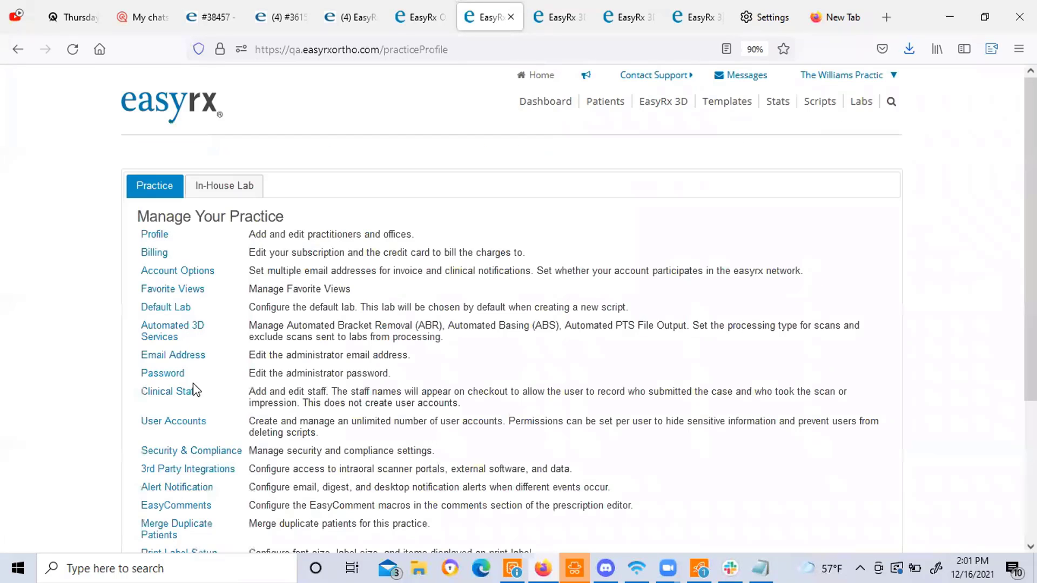
{"action": "left_click", "coordinate": [203, 489]}
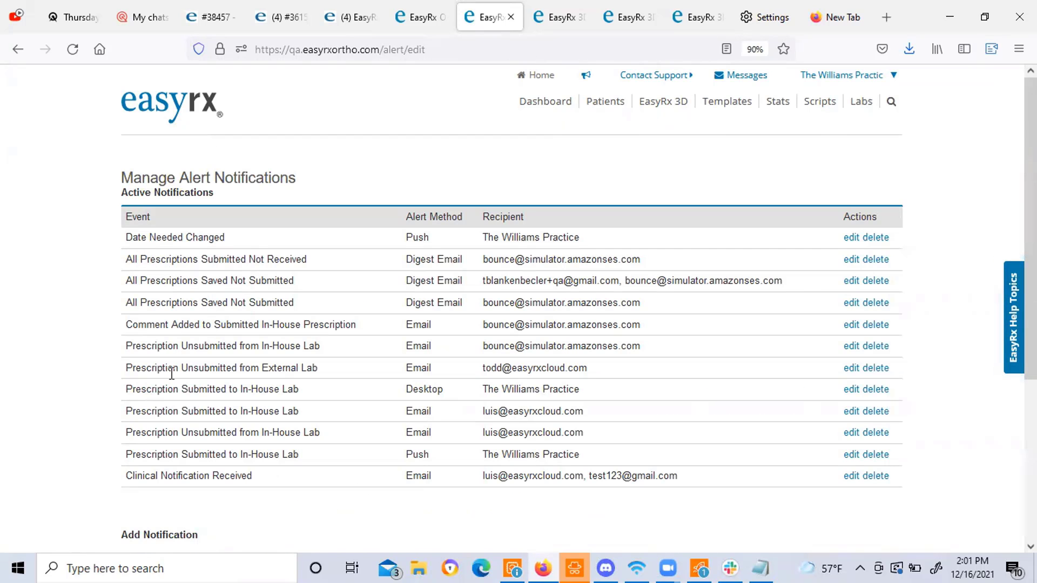
{"action": "scroll", "coordinate": [294, 410], "scroll_direction": "down", "scroll_amount": 1}
{"action": "scroll", "coordinate": [295, 427], "scroll_direction": "down", "scroll_amount": 1}
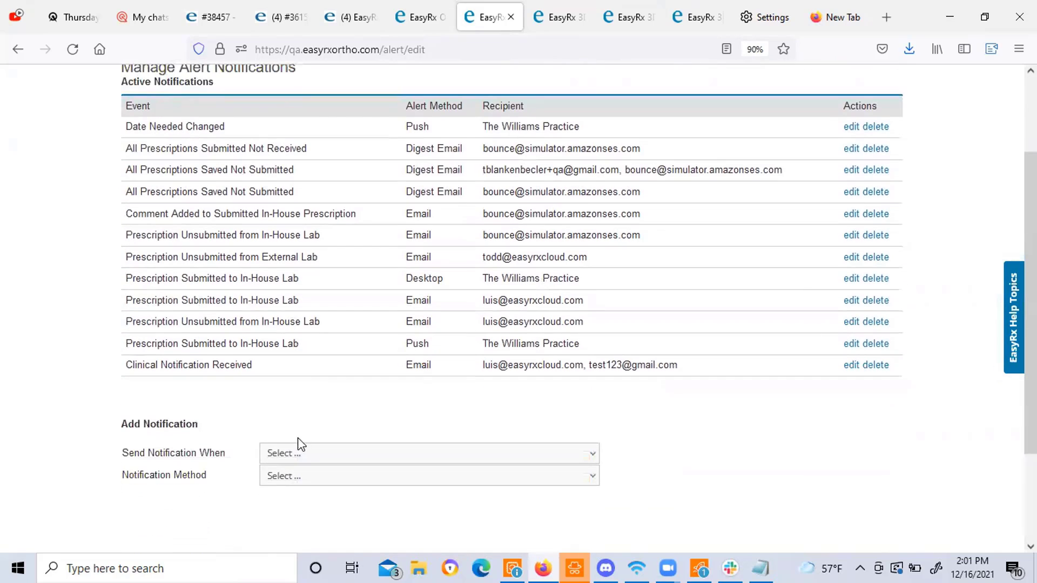
{"action": "left_click", "coordinate": [301, 454]}
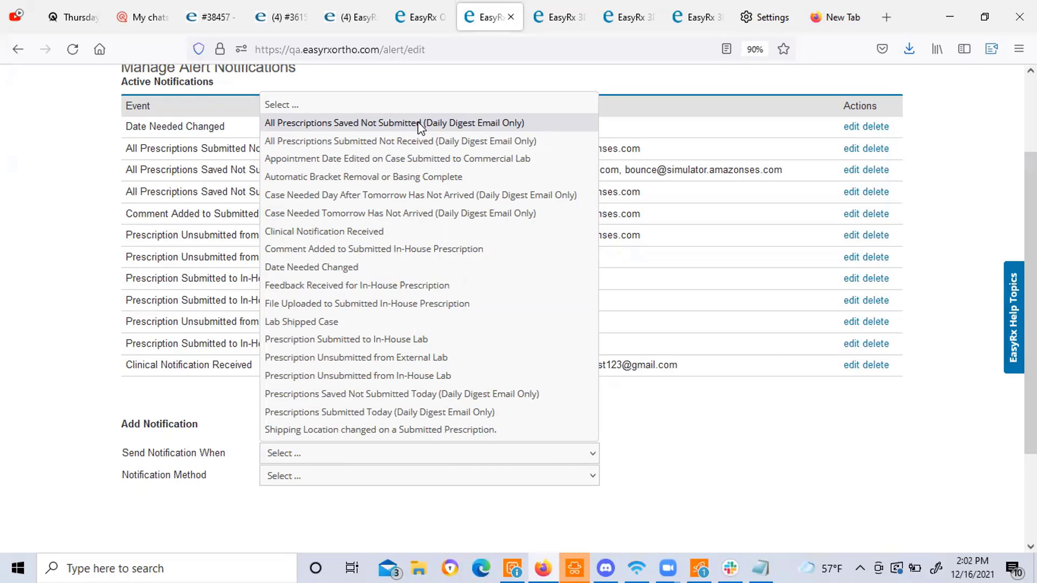
{"action": "left_click", "coordinate": [428, 16]}
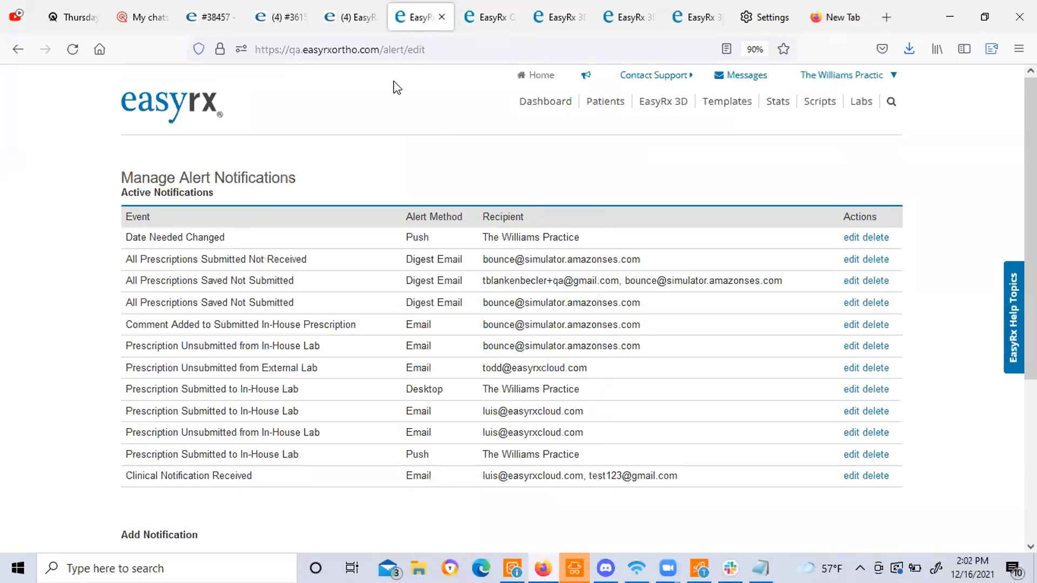
{"action": "left_click", "coordinate": [191, 123]}
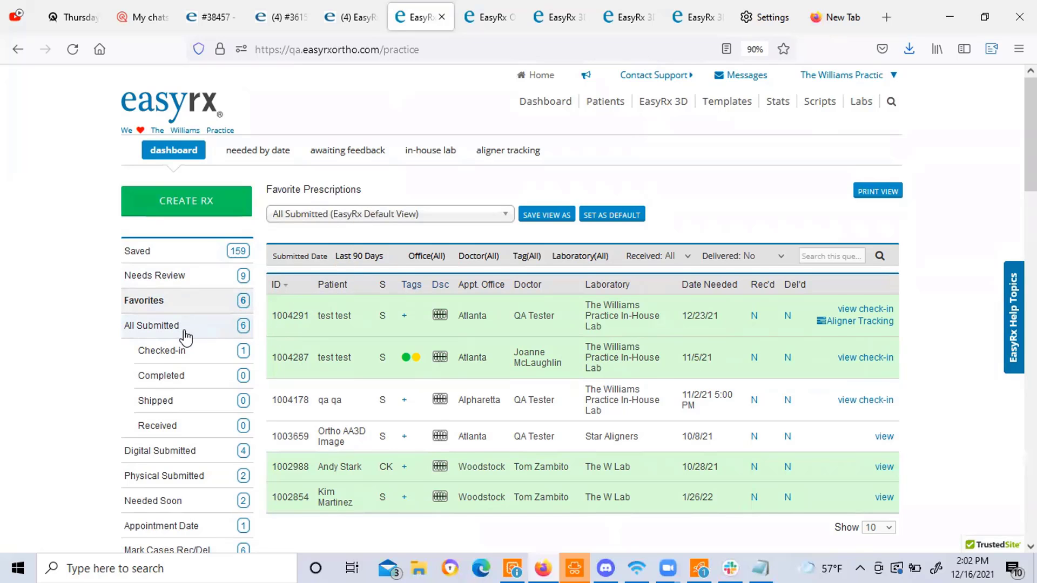
{"action": "scroll", "coordinate": [185, 337], "scroll_direction": "down", "scroll_amount": 3}
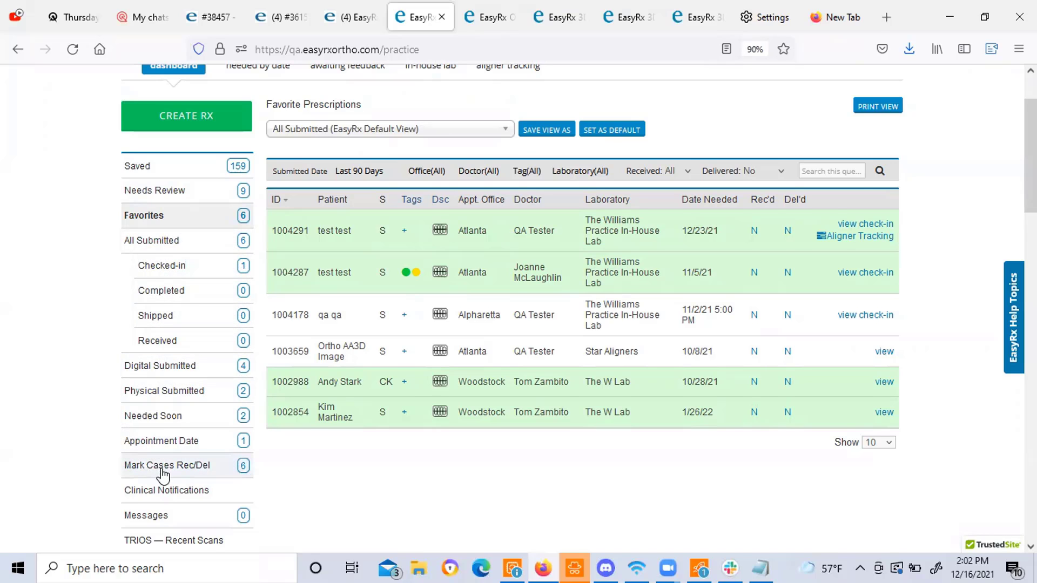
{"action": "scroll", "coordinate": [163, 475], "scroll_direction": "down", "scroll_amount": 1}
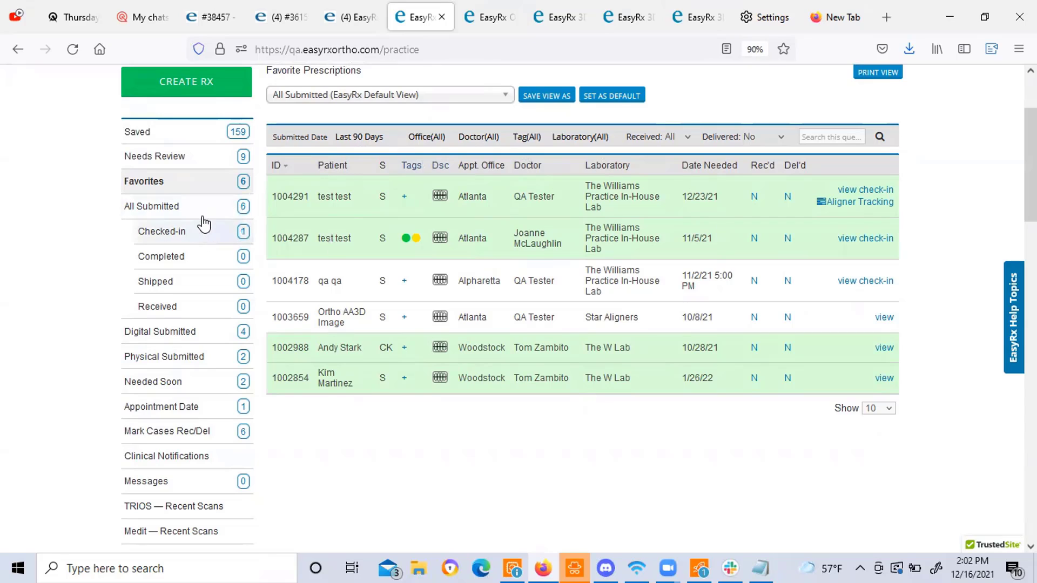
{"action": "left_click", "coordinate": [180, 337]}
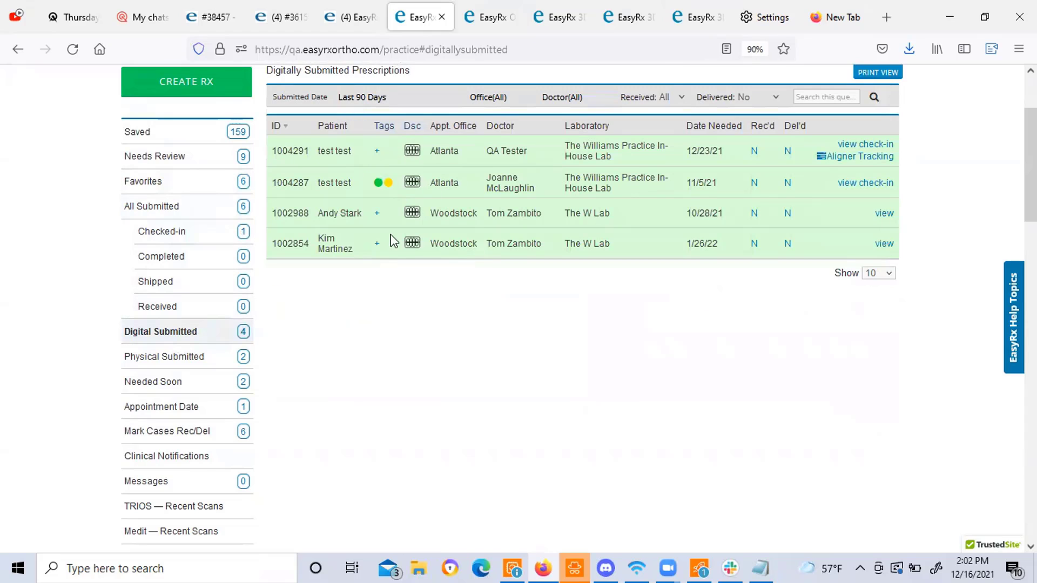
{"action": "left_click", "coordinate": [212, 356]}
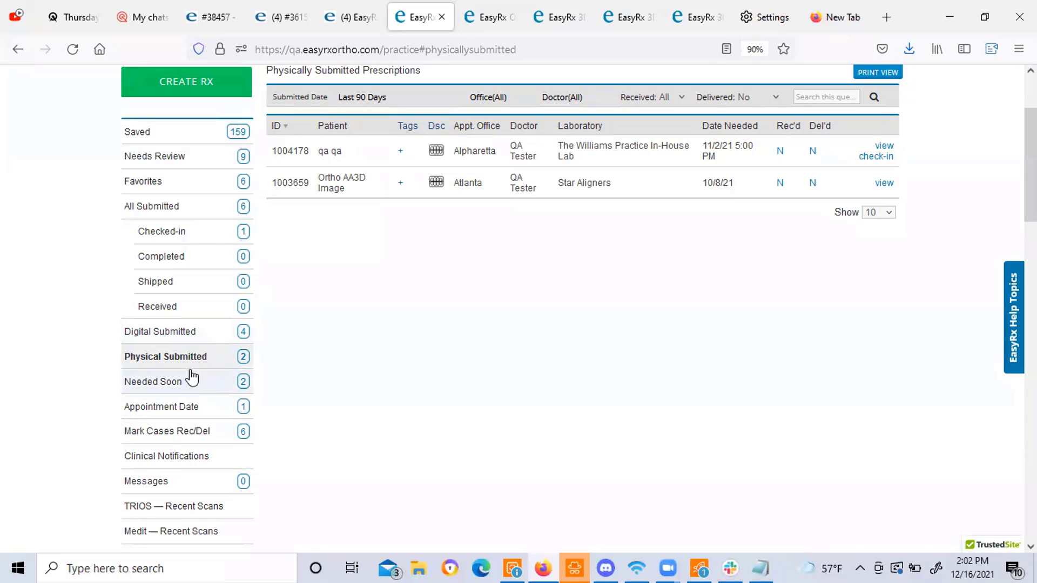
{"action": "left_click", "coordinate": [177, 436]}
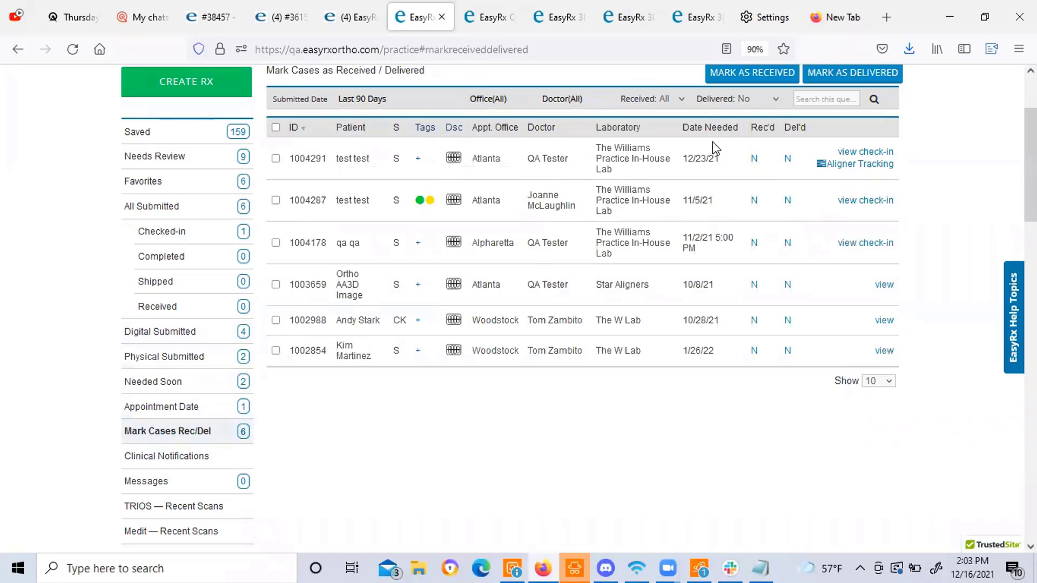
{"action": "left_click", "coordinate": [710, 128]}
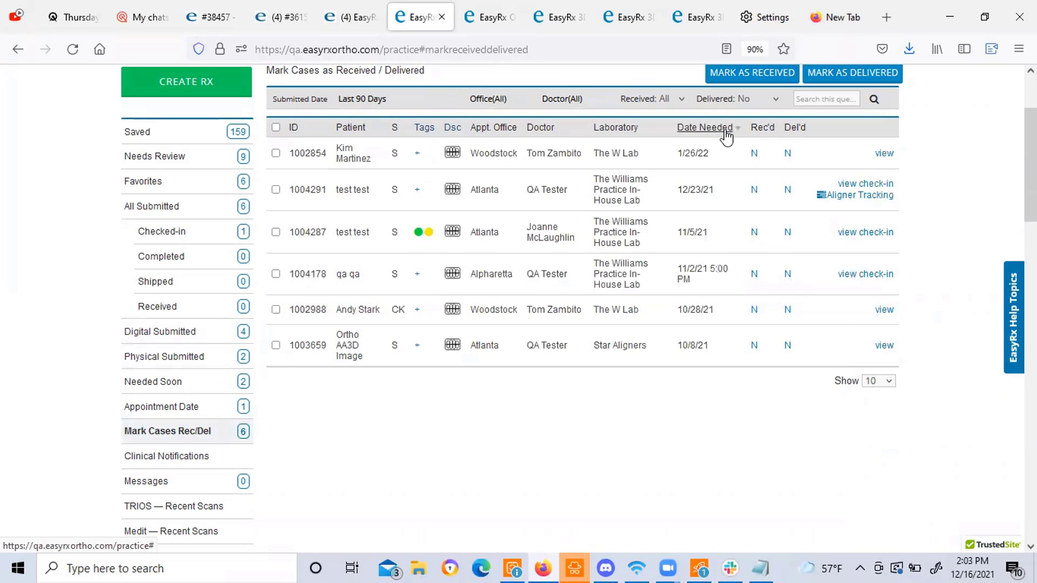
{"action": "left_click", "coordinate": [726, 130]}
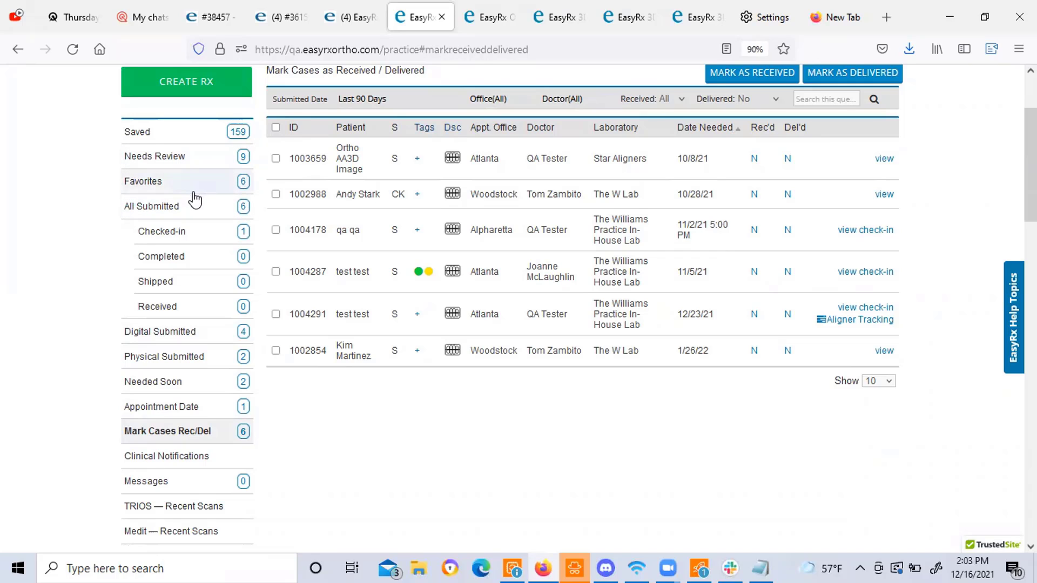
{"action": "scroll", "coordinate": [258, 168], "scroll_direction": "up", "scroll_amount": 2}
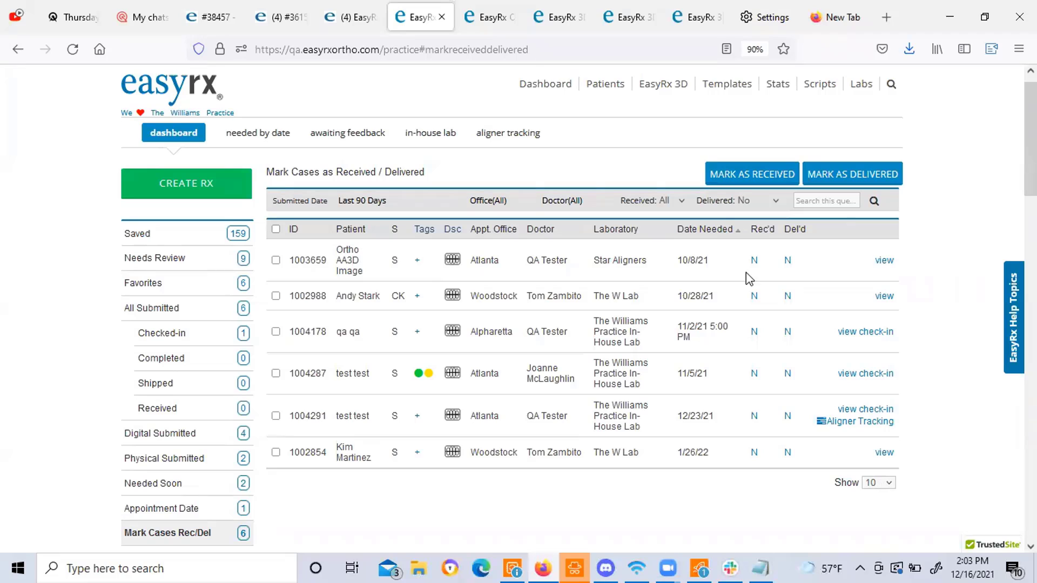
{"action": "left_click", "coordinate": [169, 291]}
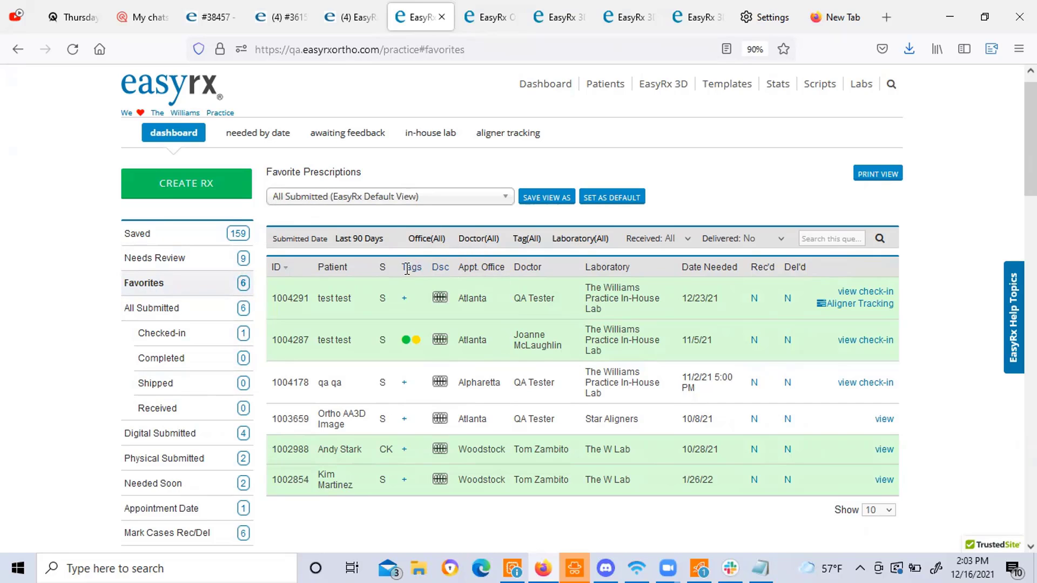
Filter the In-House Lab active cases to Submitted and Checked-in statuses.
{"action": "left_click", "coordinate": [421, 135]}
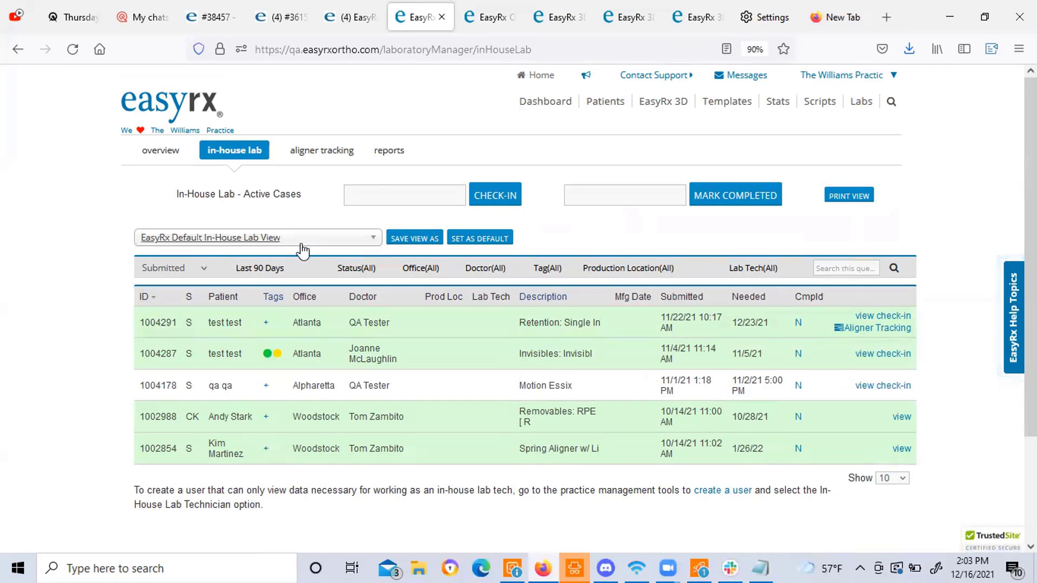
{"action": "left_click", "coordinate": [356, 268]}
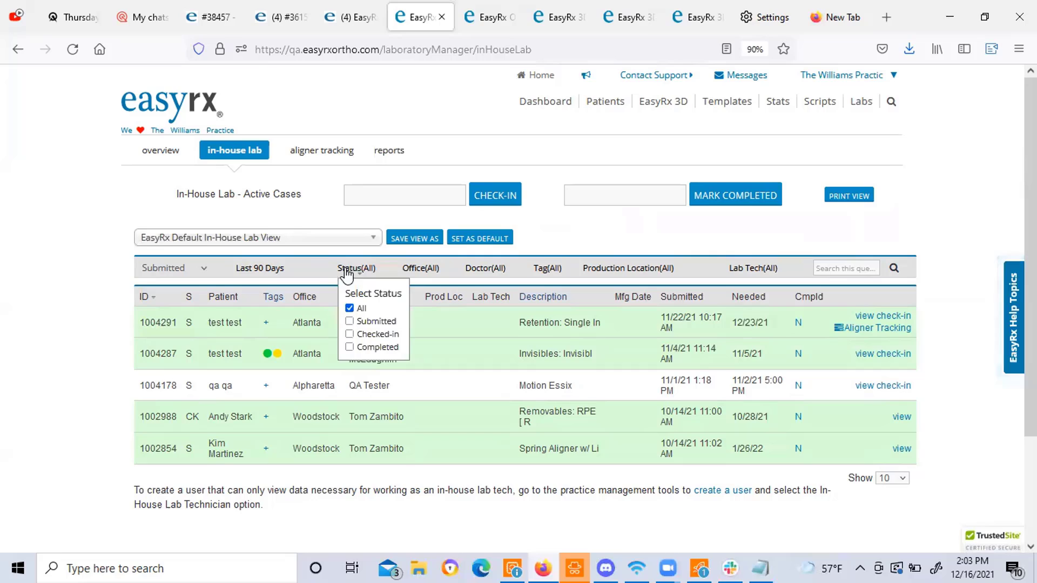
{"action": "left_click", "coordinate": [350, 322]}
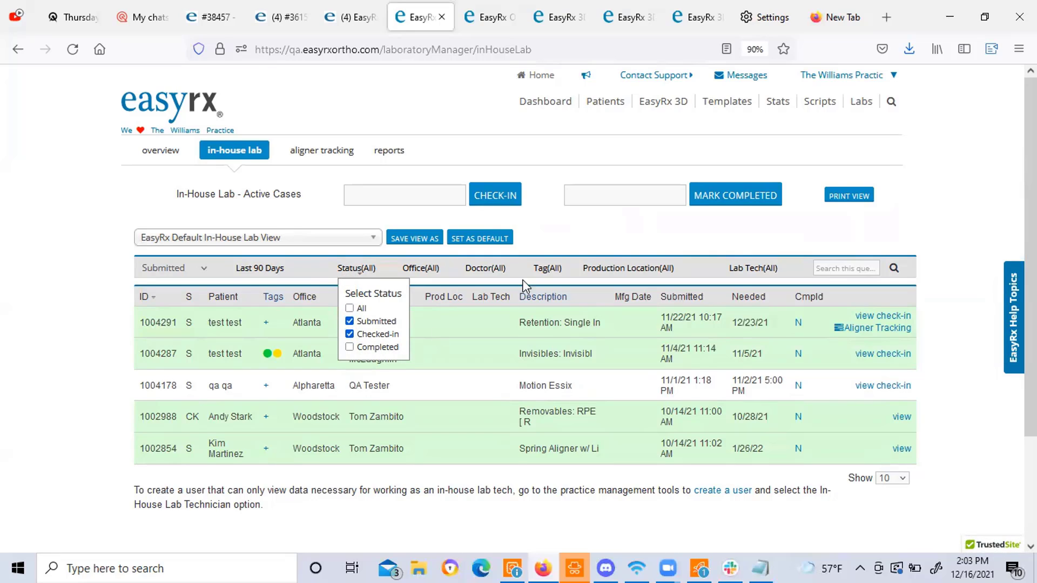
{"action": "left_click", "coordinate": [608, 244]}
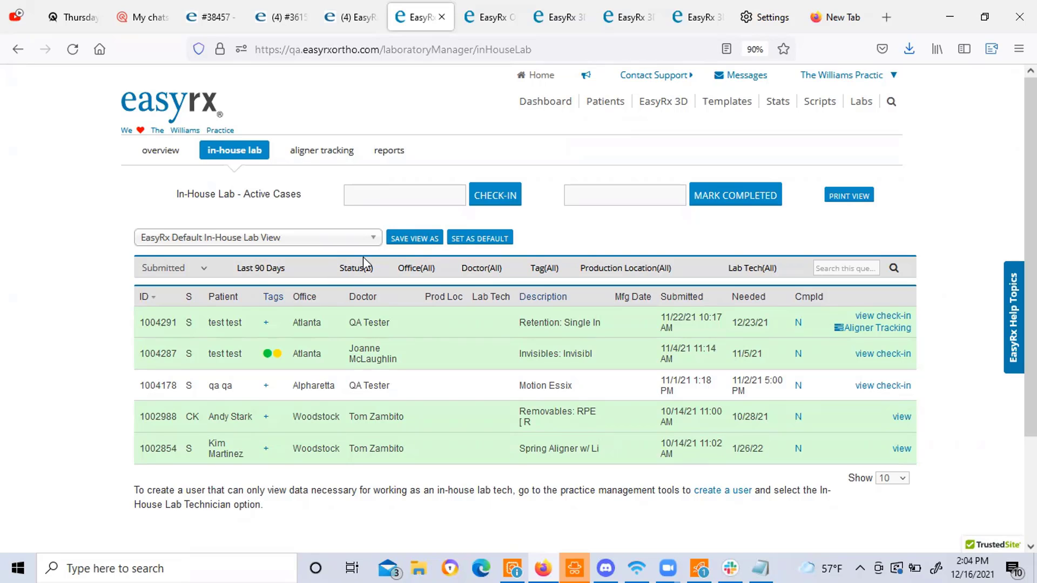
{"action": "left_click", "coordinate": [252, 274]}
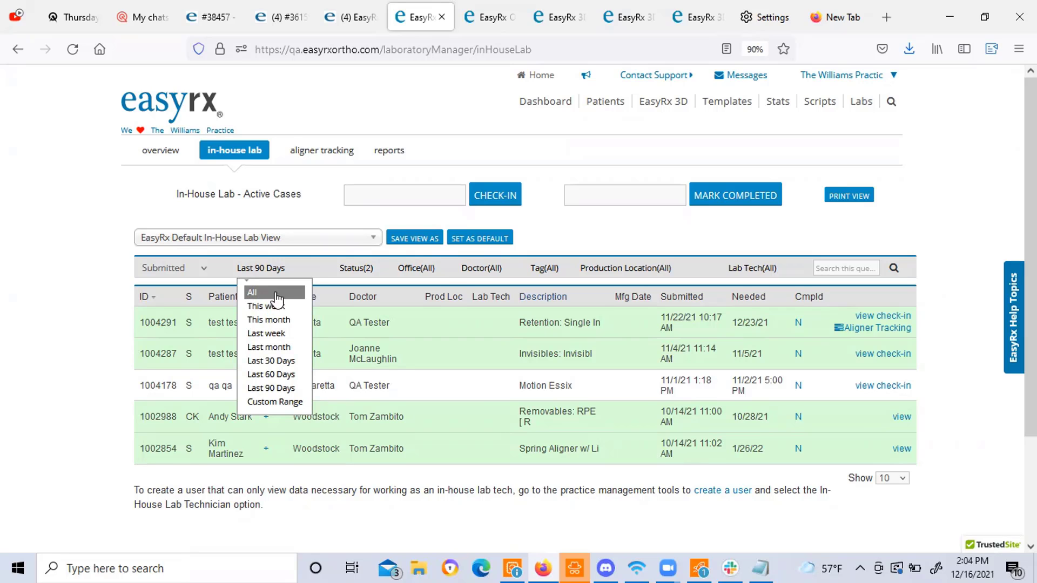
{"action": "left_click", "coordinate": [361, 268]}
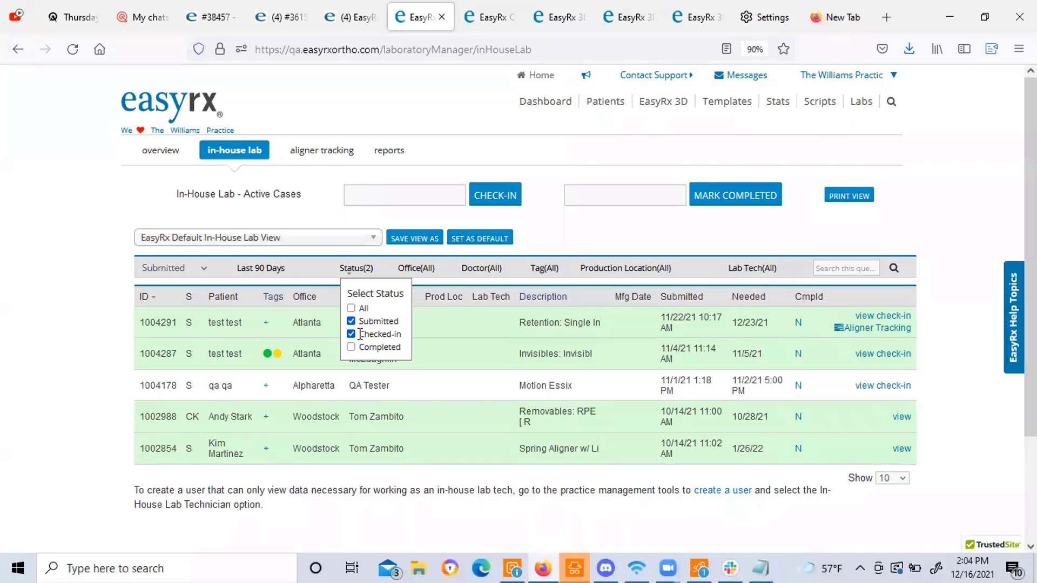
Save the Submitted and Checked-in filtered list as the view 'Yet to be Fabricated'.
{"action": "left_click", "coordinate": [406, 248]}
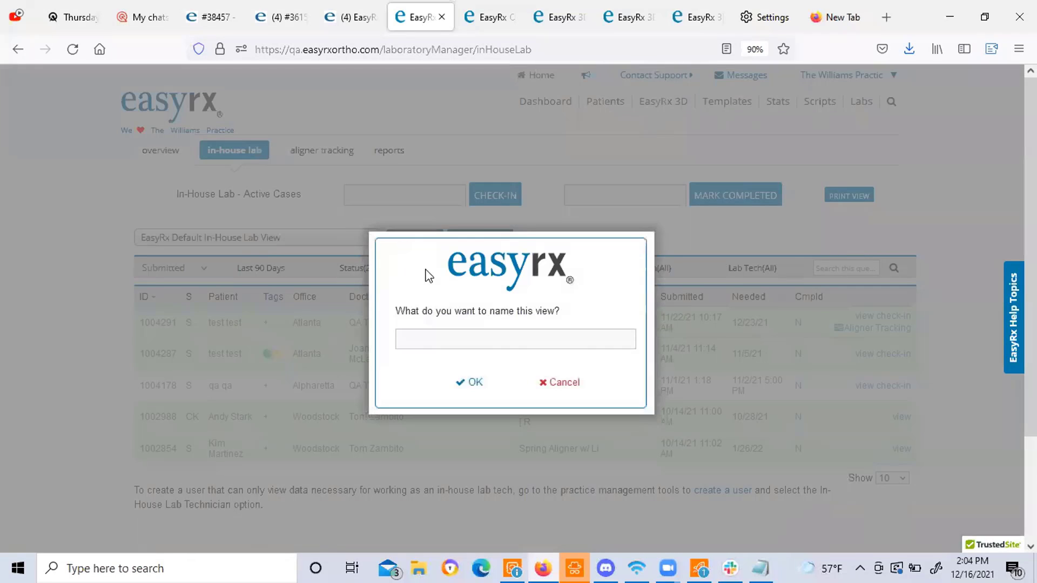
{"action": "left_click", "coordinate": [439, 330]}
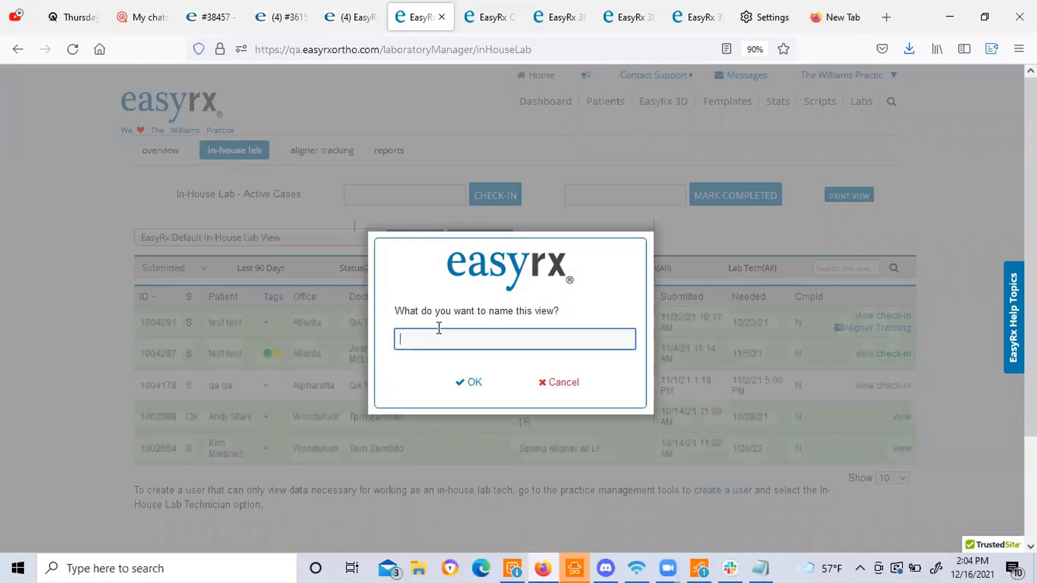
{"action": "type", "text": "Yet to be Favt"}
{"action": "type", "text": "icated"}
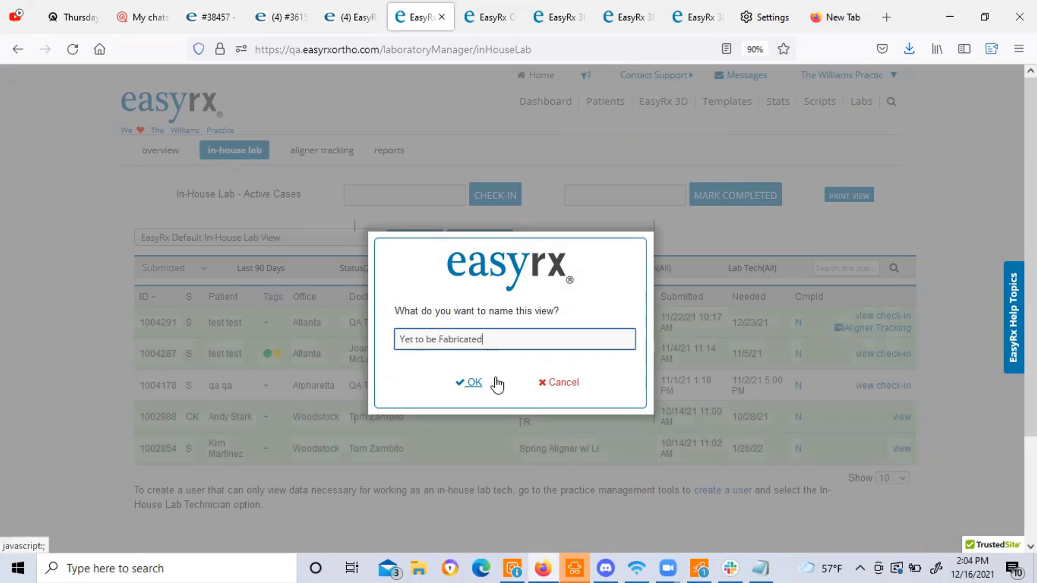
{"action": "left_click", "coordinate": [560, 383]}
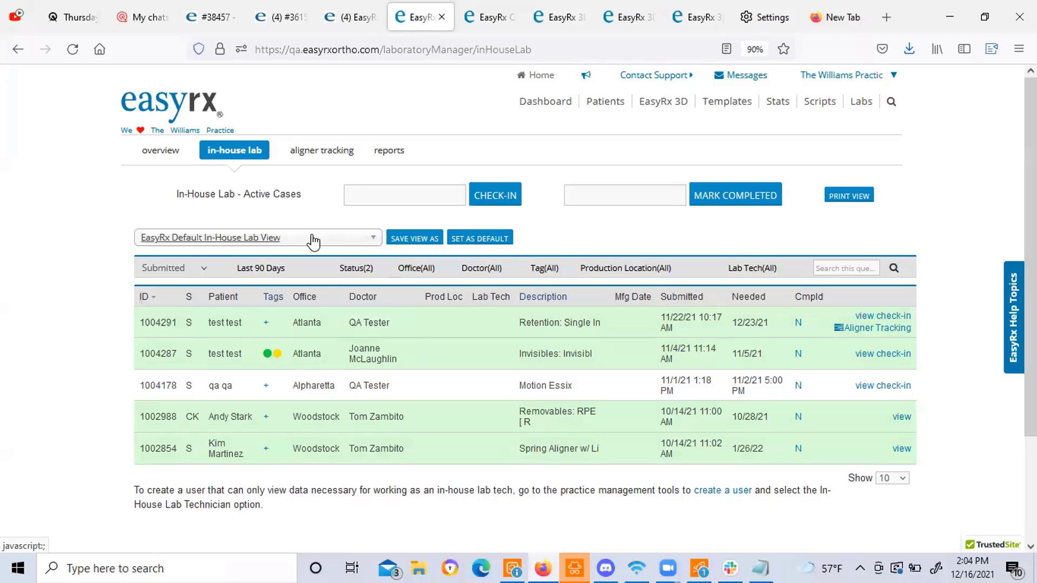
Check the saved views list for the new 'Yet to be Fabricated' view.
{"action": "left_click", "coordinate": [311, 238]}
{"action": "scroll", "coordinate": [282, 310], "scroll_direction": "down", "scroll_amount": 2}
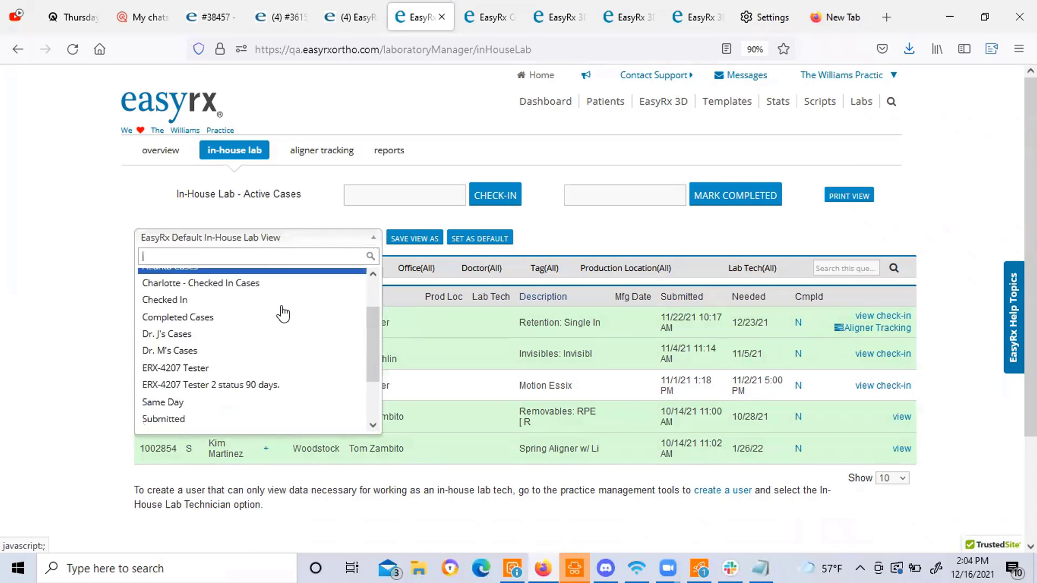
{"action": "scroll", "coordinate": [283, 312], "scroll_direction": "down", "scroll_amount": 3}
{"action": "scroll", "coordinate": [282, 307], "scroll_direction": "up", "scroll_amount": 5}
{"action": "left_click", "coordinate": [598, 214]}
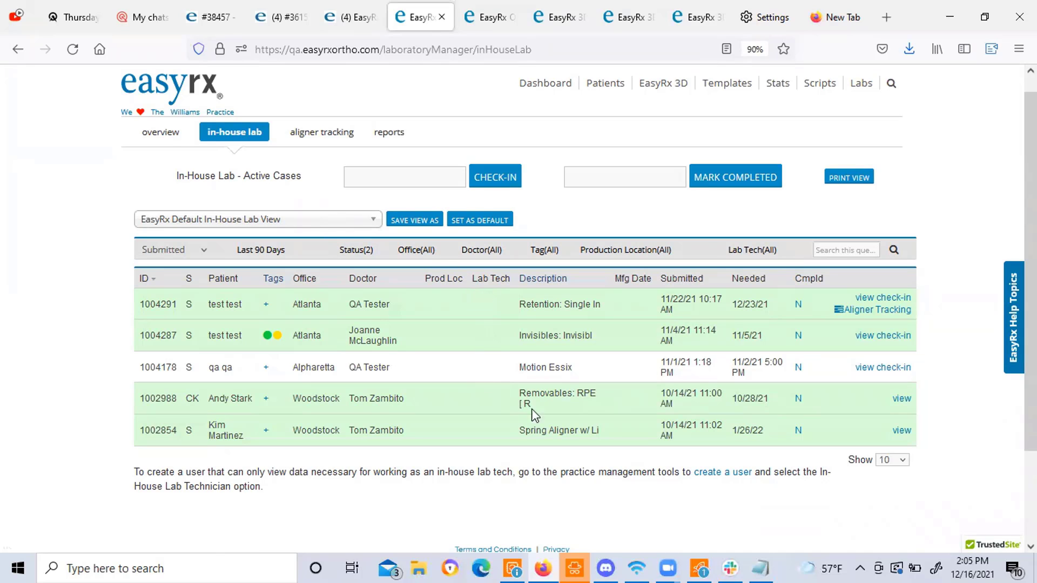
Go back to the dashboard and review the six Favorite Prescriptions from the Last 90 Days.
{"action": "left_click", "coordinate": [540, 279]}
{"action": "left_click", "coordinate": [172, 102]}
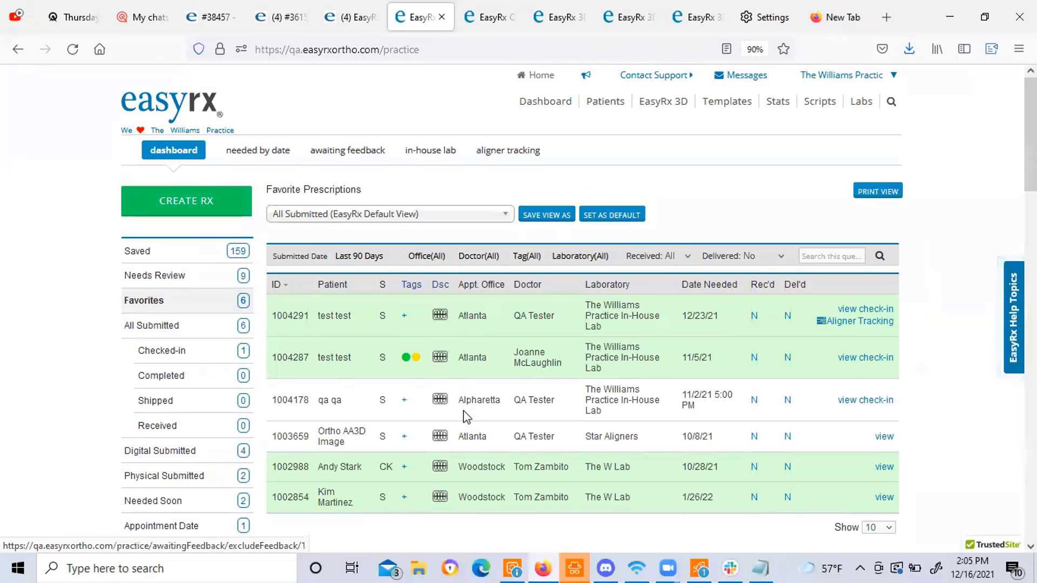
{"action": "scroll", "coordinate": [463, 413], "scroll_direction": "down", "scroll_amount": 2}
{"action": "scroll", "coordinate": [463, 413], "scroll_direction": "down", "scroll_amount": 2}
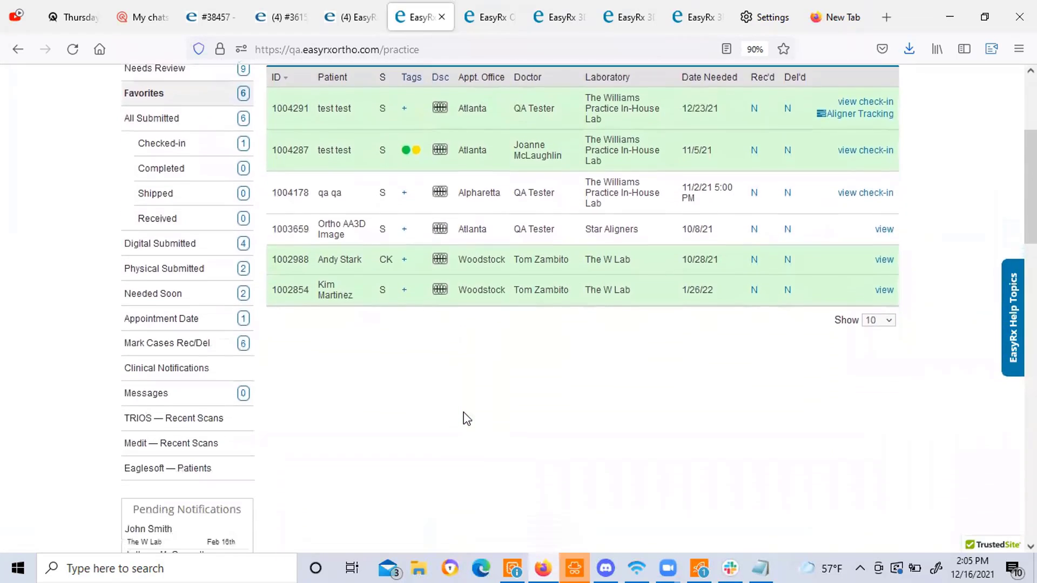
{"action": "scroll", "coordinate": [463, 413], "scroll_direction": "down", "scroll_amount": 3}
{"action": "scroll", "coordinate": [464, 412], "scroll_direction": "down", "scroll_amount": 7}
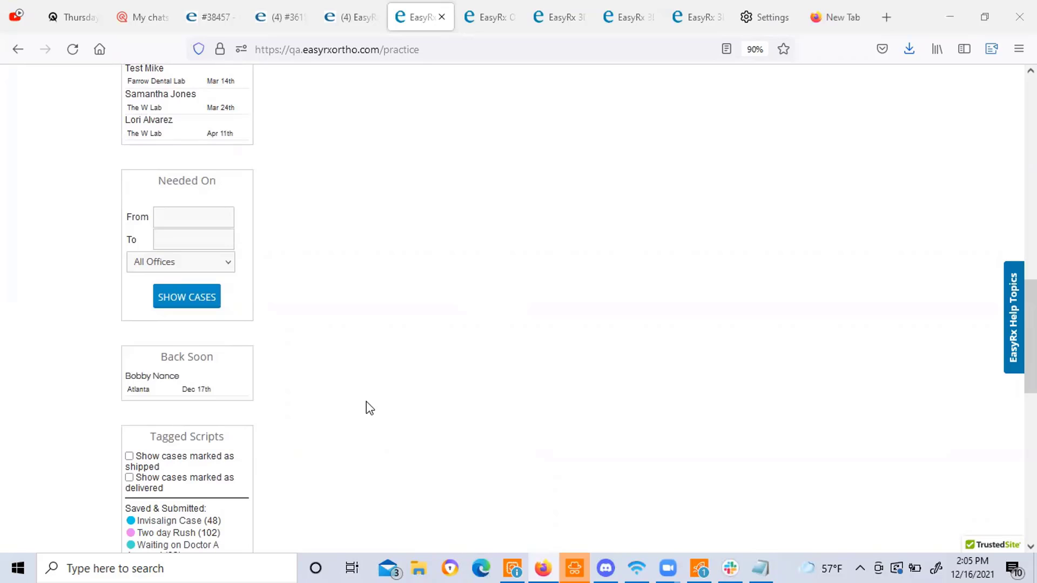
{"action": "scroll", "coordinate": [800, 296], "scroll_direction": "down", "scroll_amount": 11}
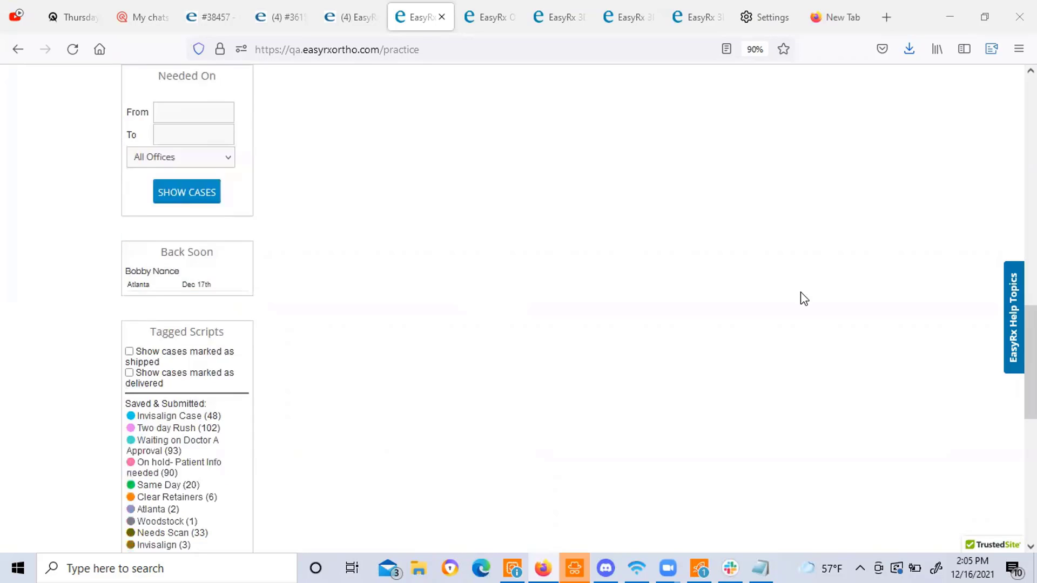
{"action": "scroll", "coordinate": [804, 299], "scroll_direction": "up", "scroll_amount": 7}
{"action": "scroll", "coordinate": [801, 296], "scroll_direction": "up", "scroll_amount": 11}
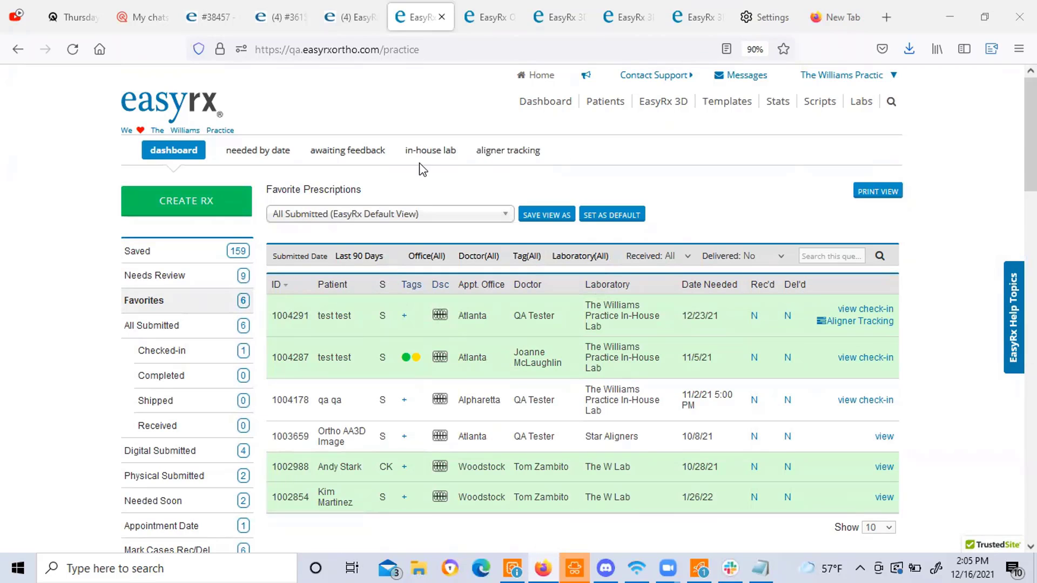
{"action": "left_click", "coordinate": [431, 153]}
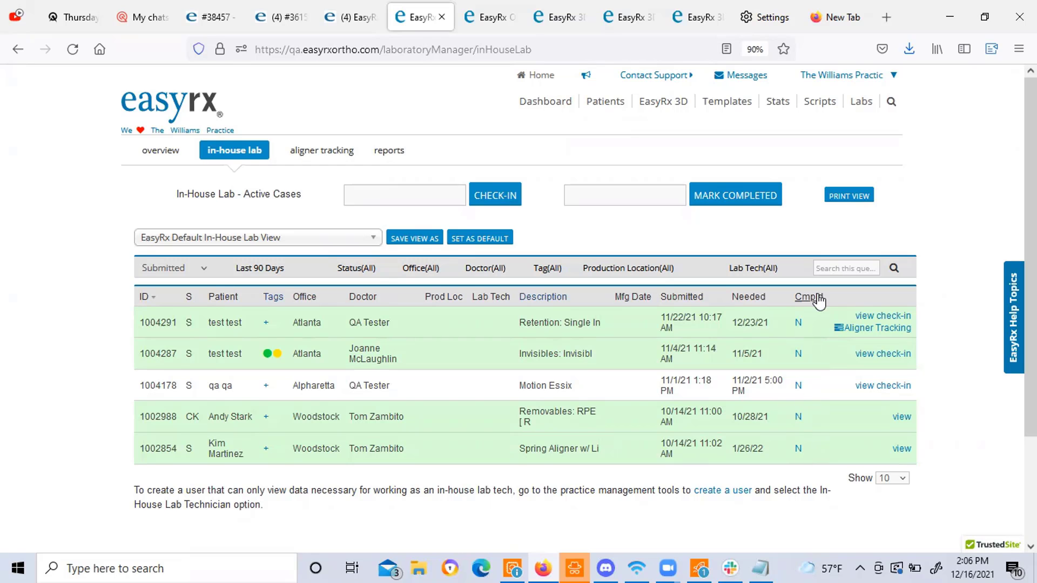
{"action": "left_click", "coordinate": [549, 108]}
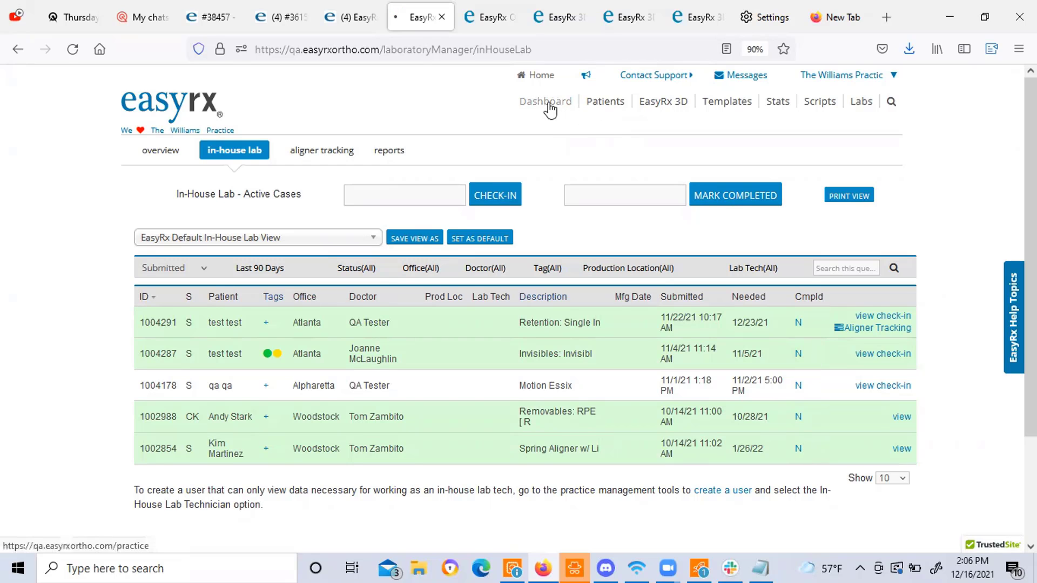
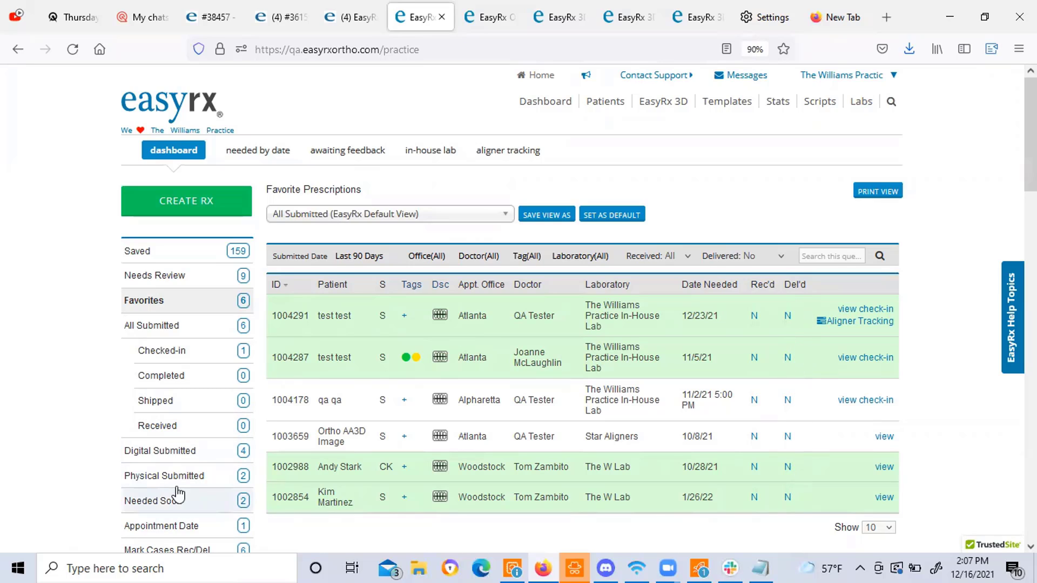
Open Mark Cases Rec/Del to list the six undelivered cases by date needed.
{"action": "scroll", "coordinate": [181, 491], "scroll_direction": "down", "scroll_amount": 1}
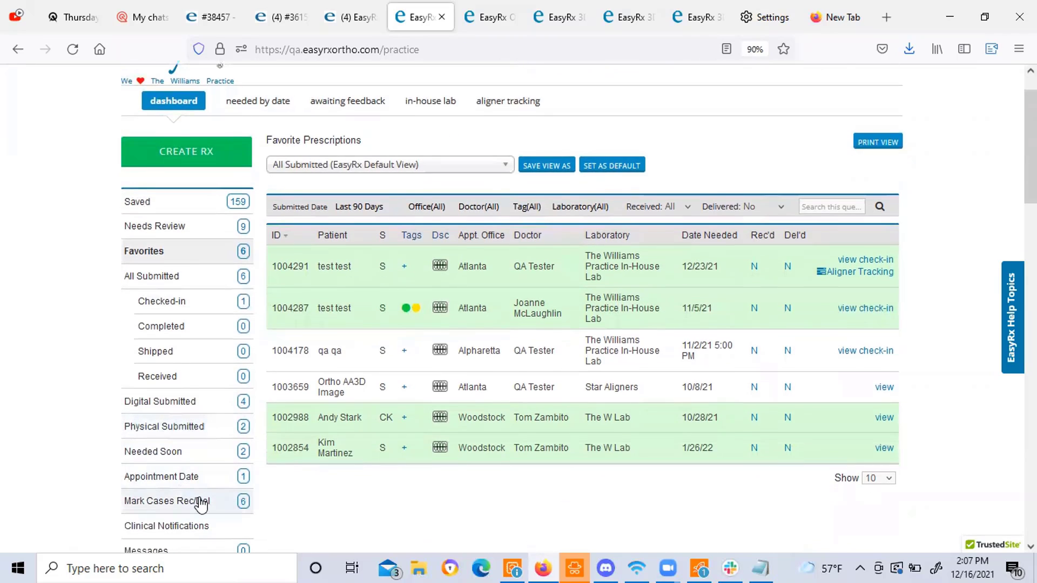
{"action": "left_click", "coordinate": [201, 504]}
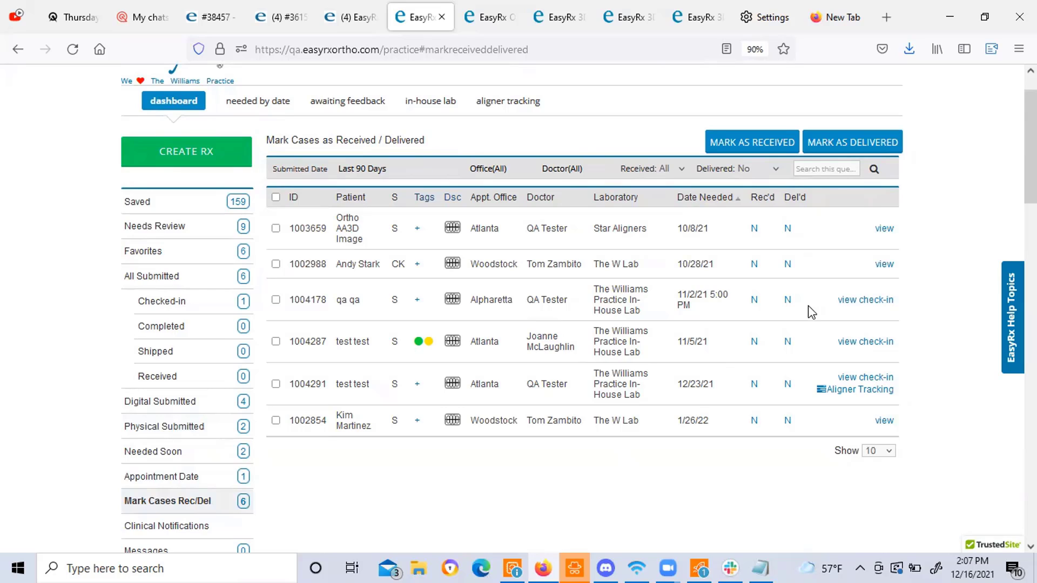
Switch to the All Submitted prescriptions list from the sidebar.
{"action": "left_click", "coordinate": [168, 278]}
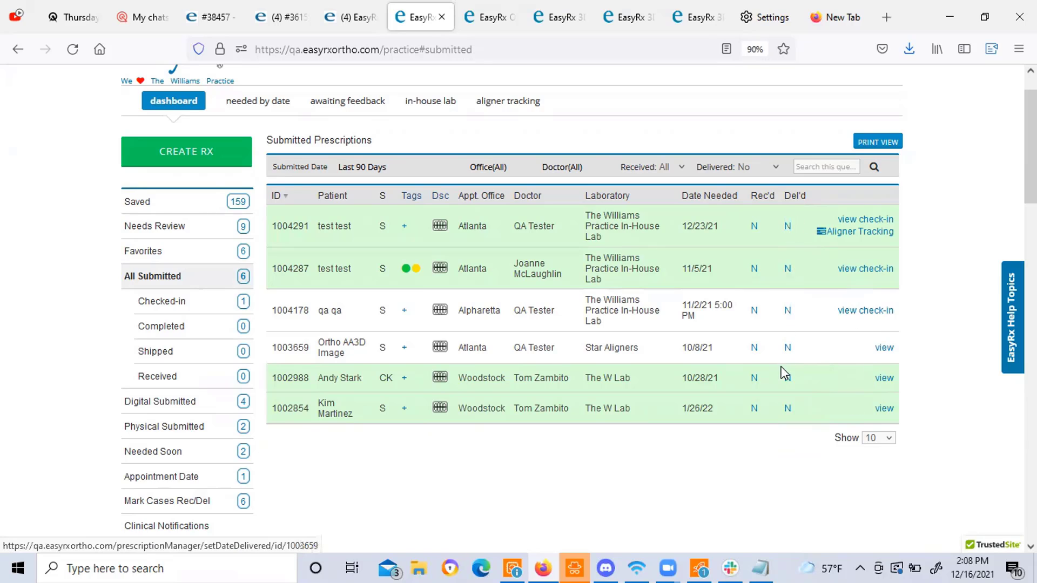
{"action": "scroll", "coordinate": [775, 236], "scroll_direction": "up", "scroll_amount": 2}
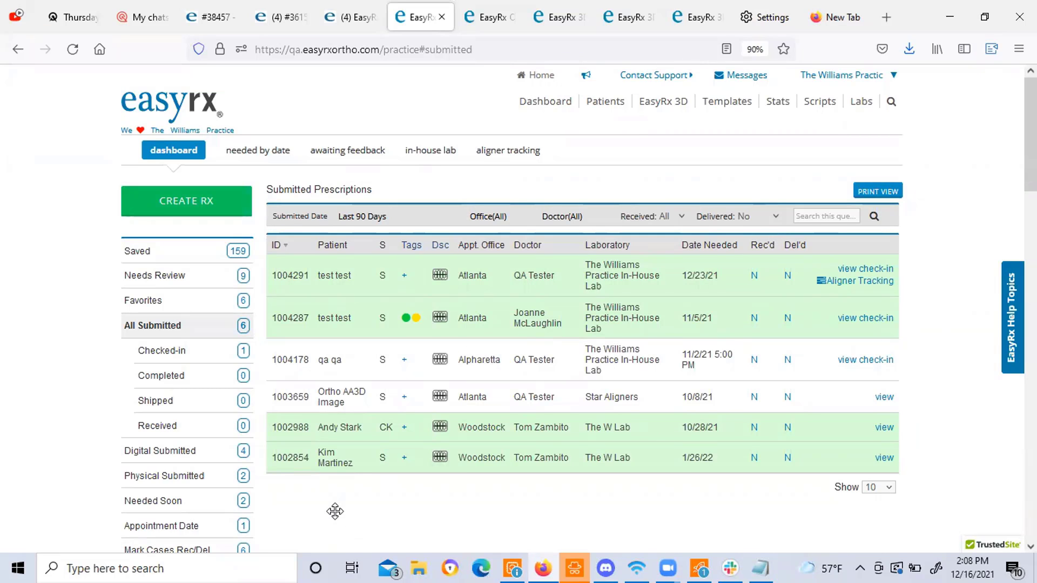
{"action": "left_click", "coordinate": [762, 567]}
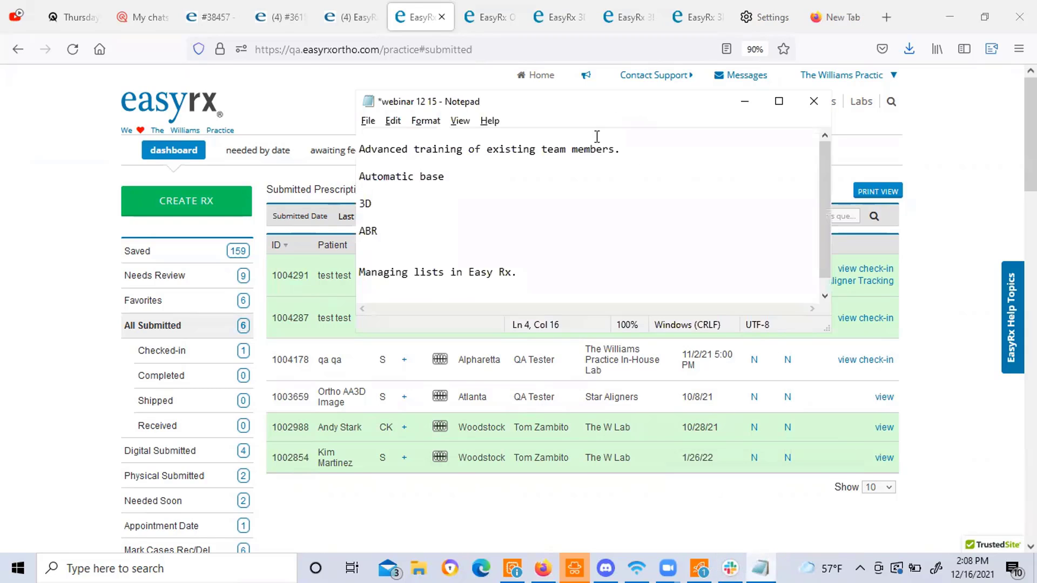
{"action": "left_click", "coordinate": [313, 111]}
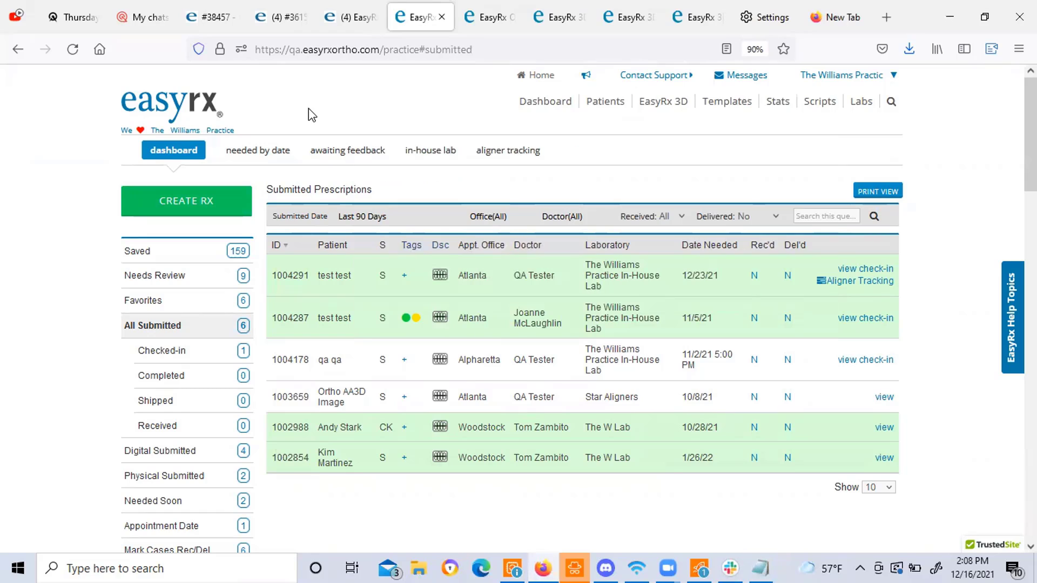
Show the Contact Support menu with phone, e-mail, chat, Help Center, YouTube and EasyRx Connect.
{"action": "left_click", "coordinate": [656, 76]}
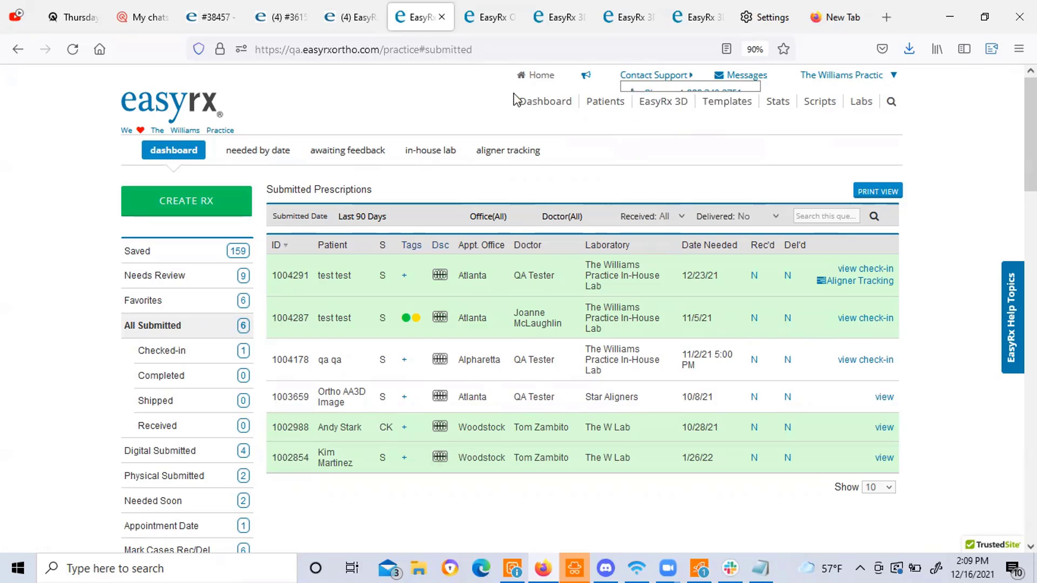
{"action": "mouse_move", "coordinate": [660, 75]}
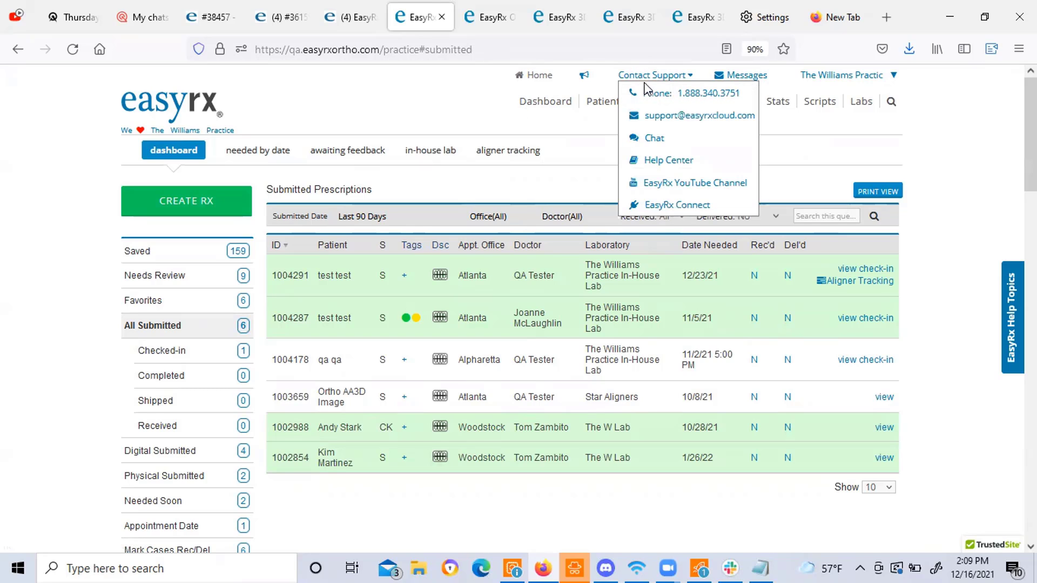